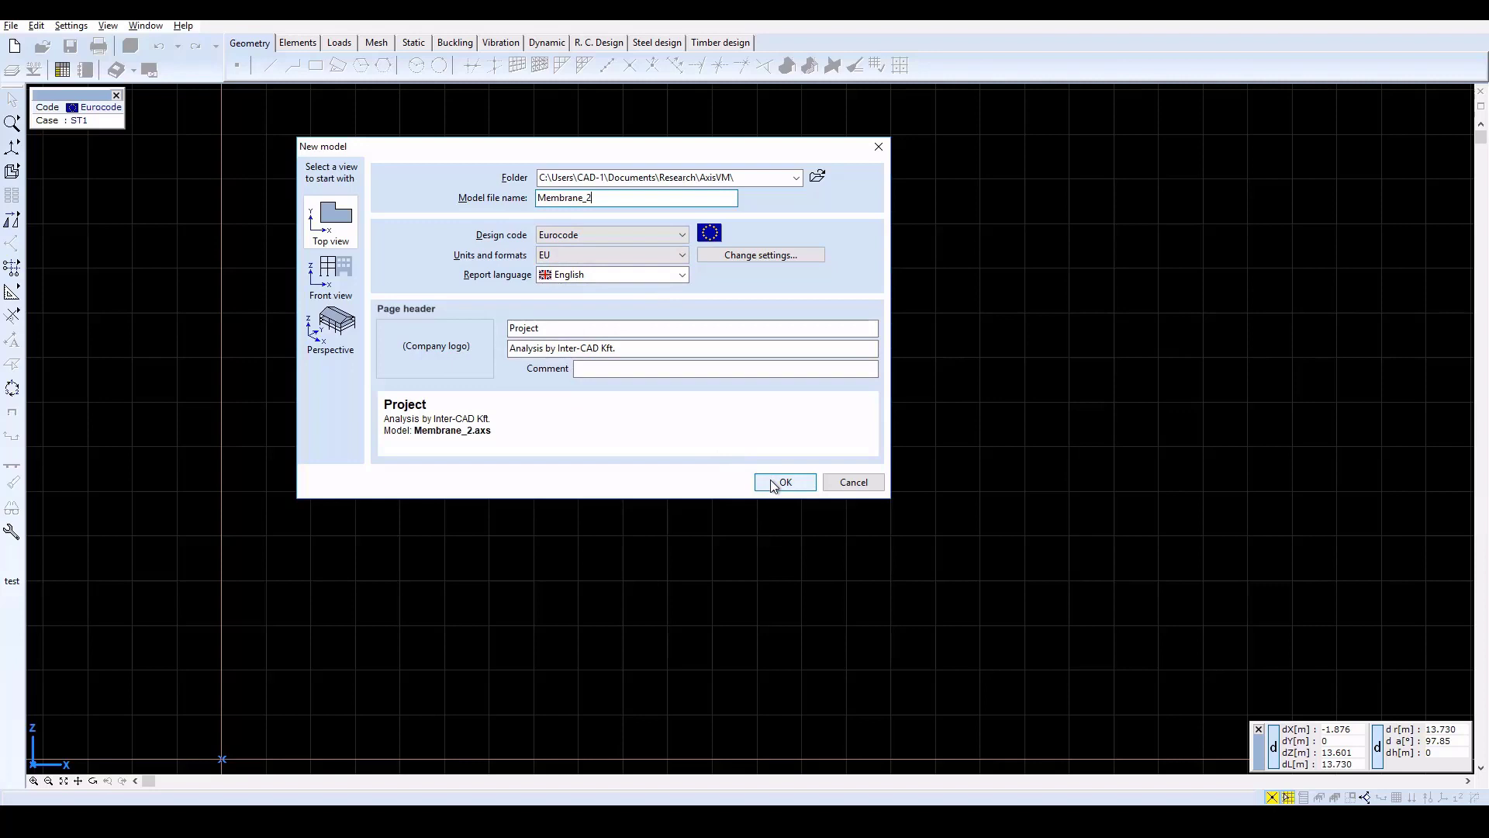
- Create the model Membrane_2 with the Eurocode design code and show it in the X-Z view
left_click(775, 483)
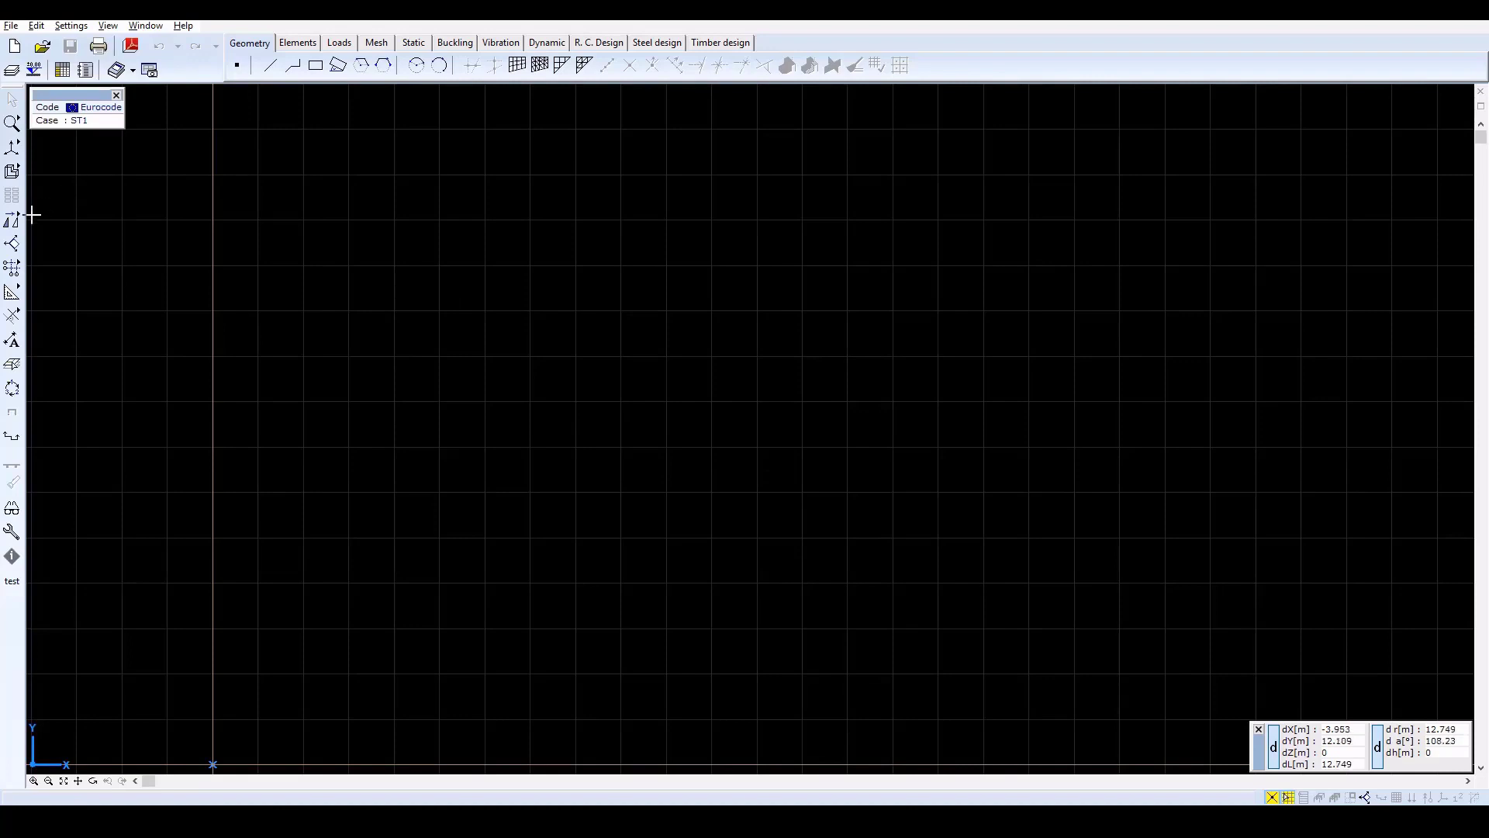
left_click(14, 147)
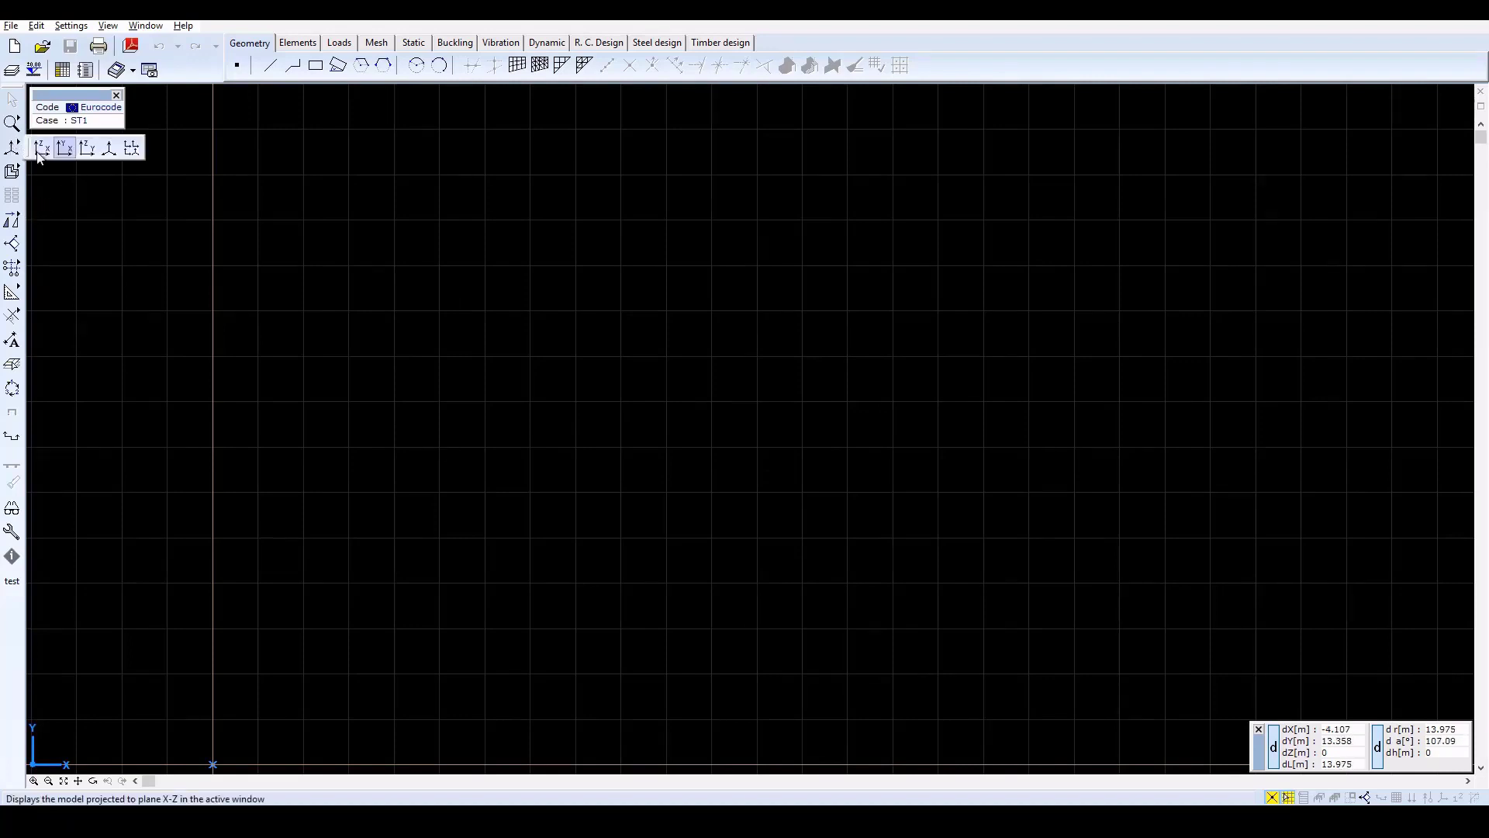
left_click(40, 149)
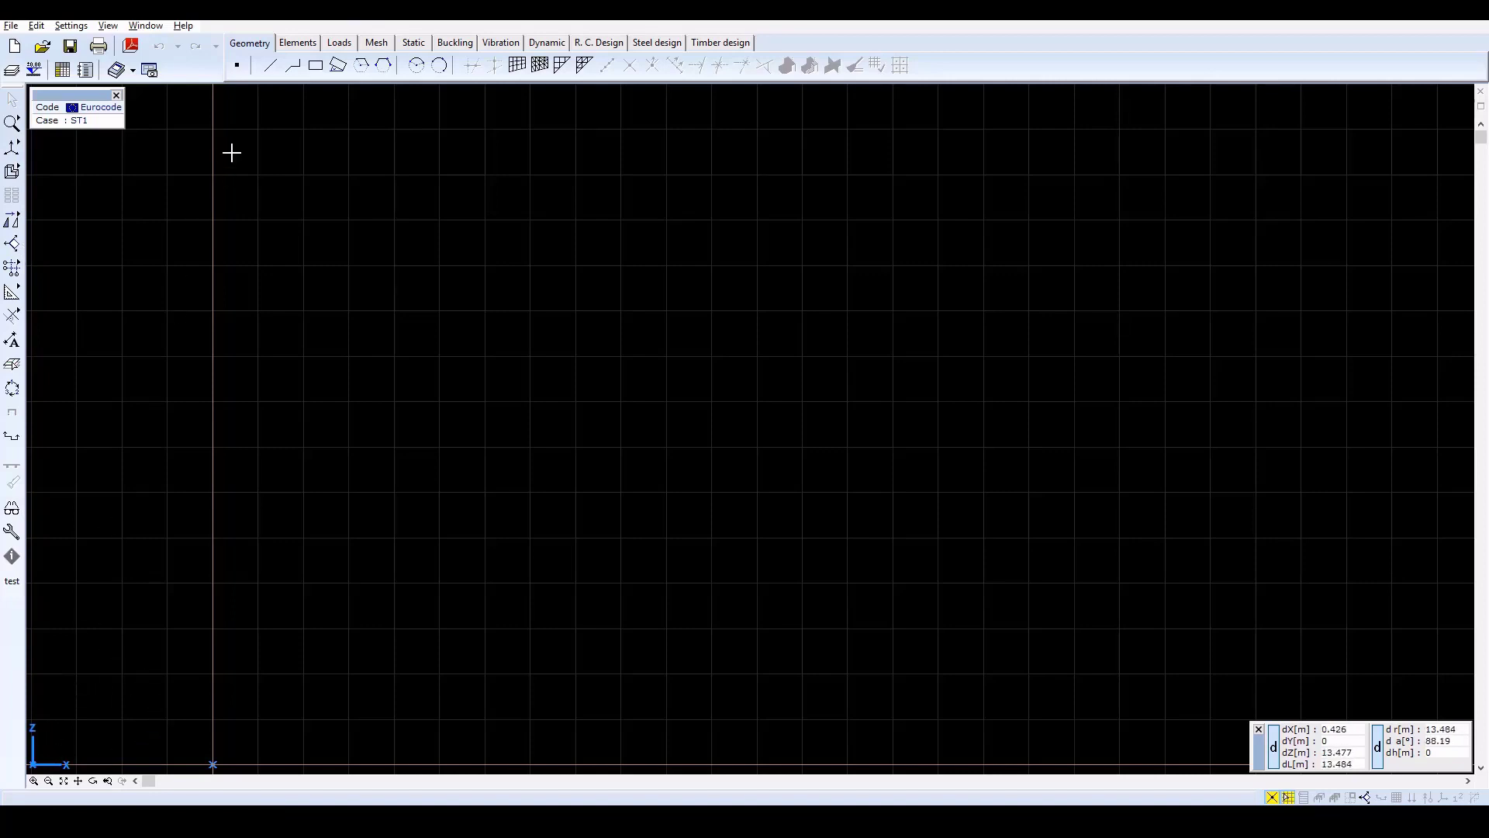
- Start drawing a slab object directly and import C25/30 concrete from the Eurocode material library as its material
left_click(297, 45)
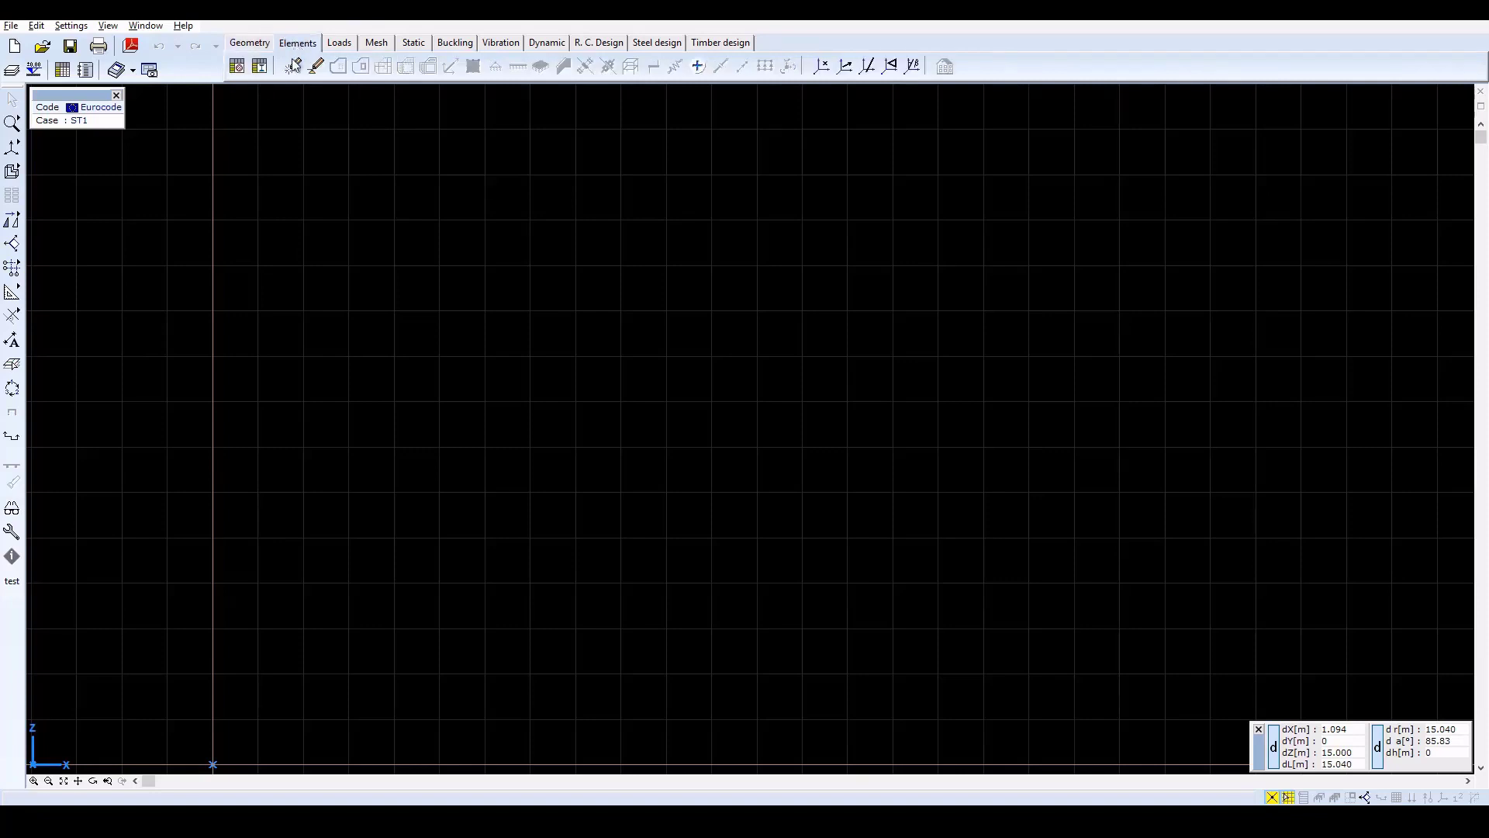
left_click(292, 68)
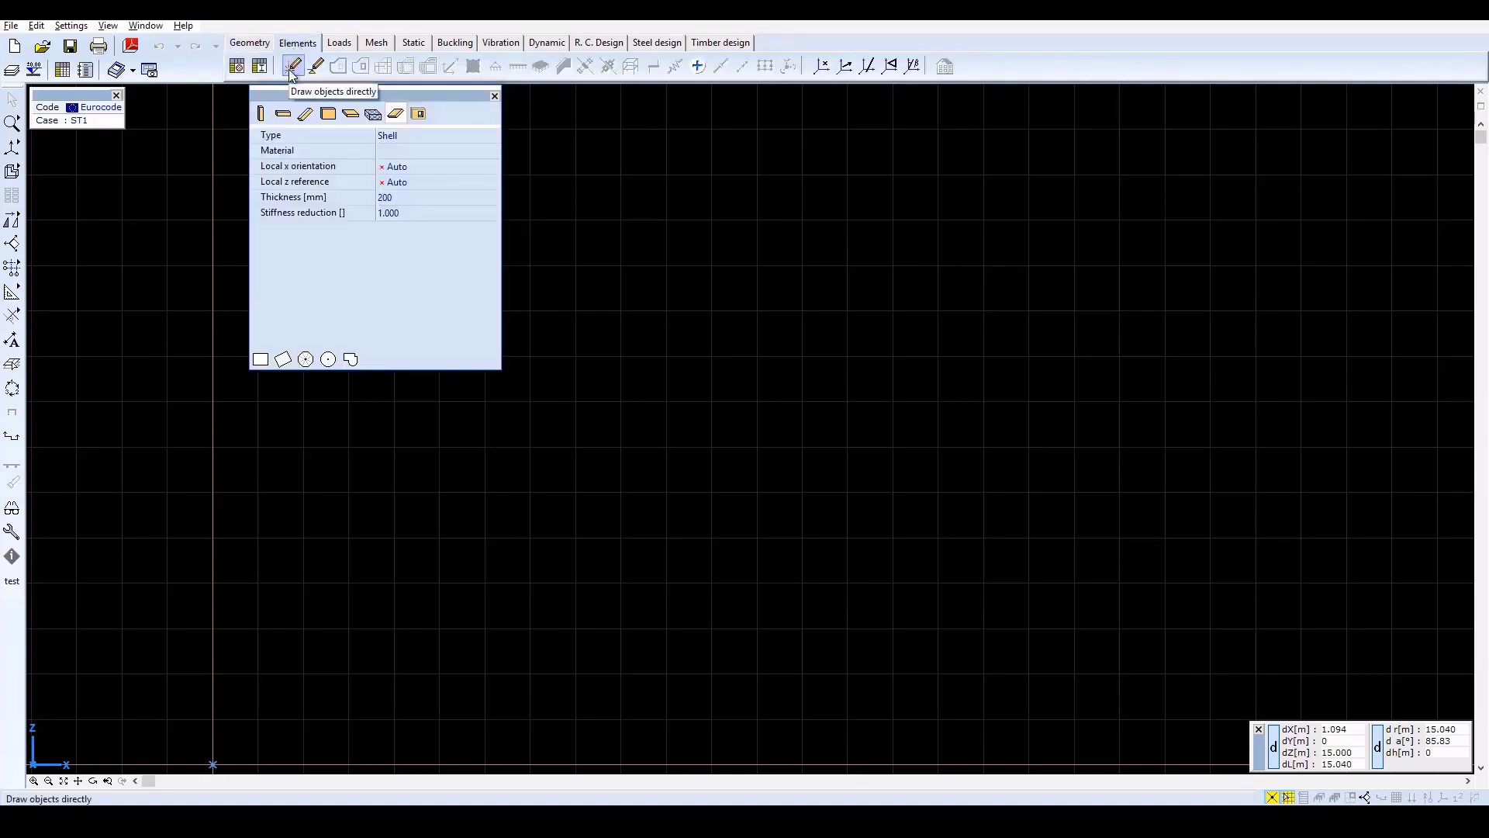
left_click(396, 114)
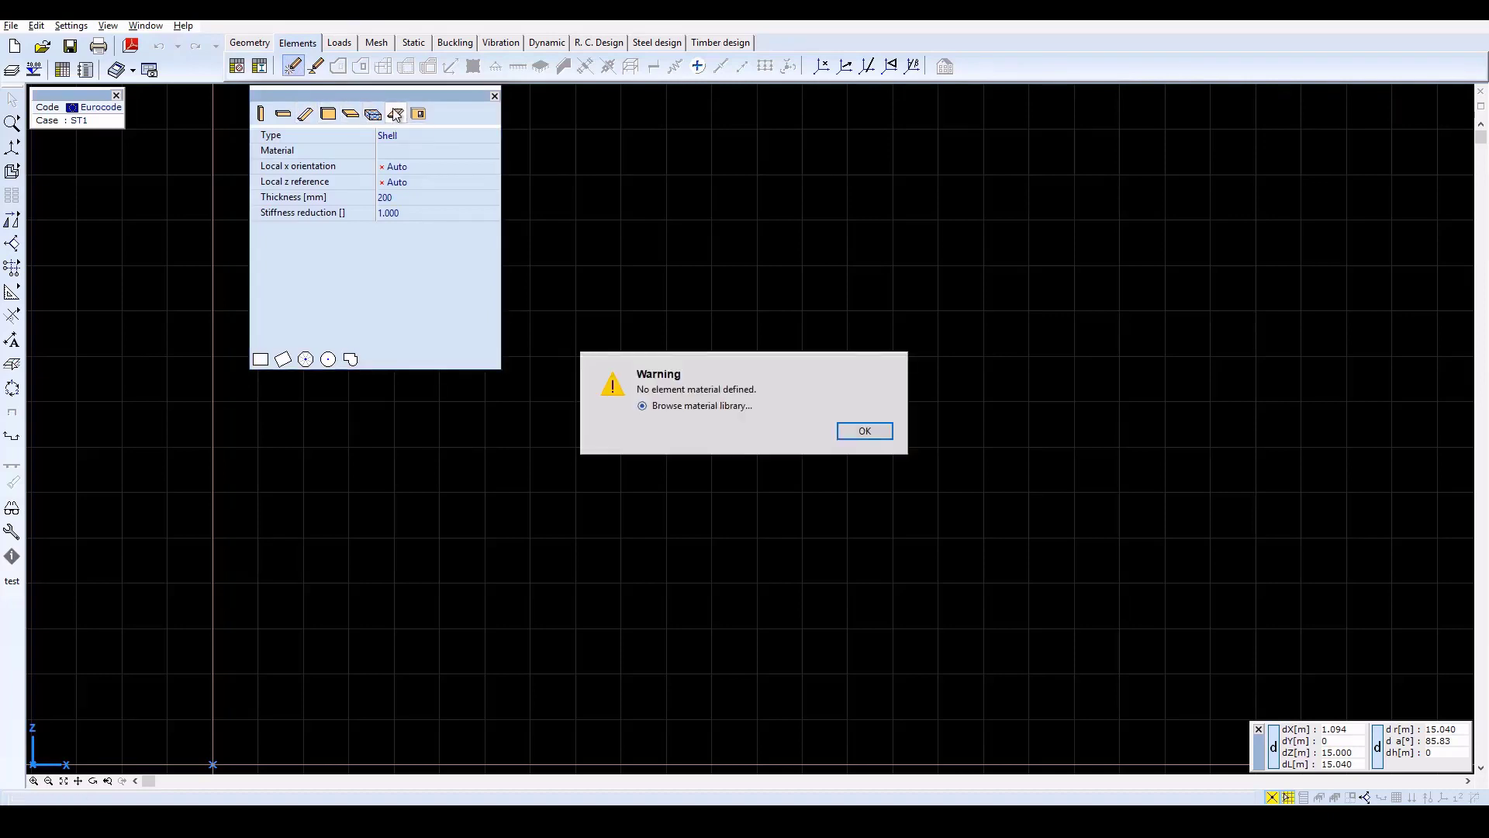
left_click(858, 433)
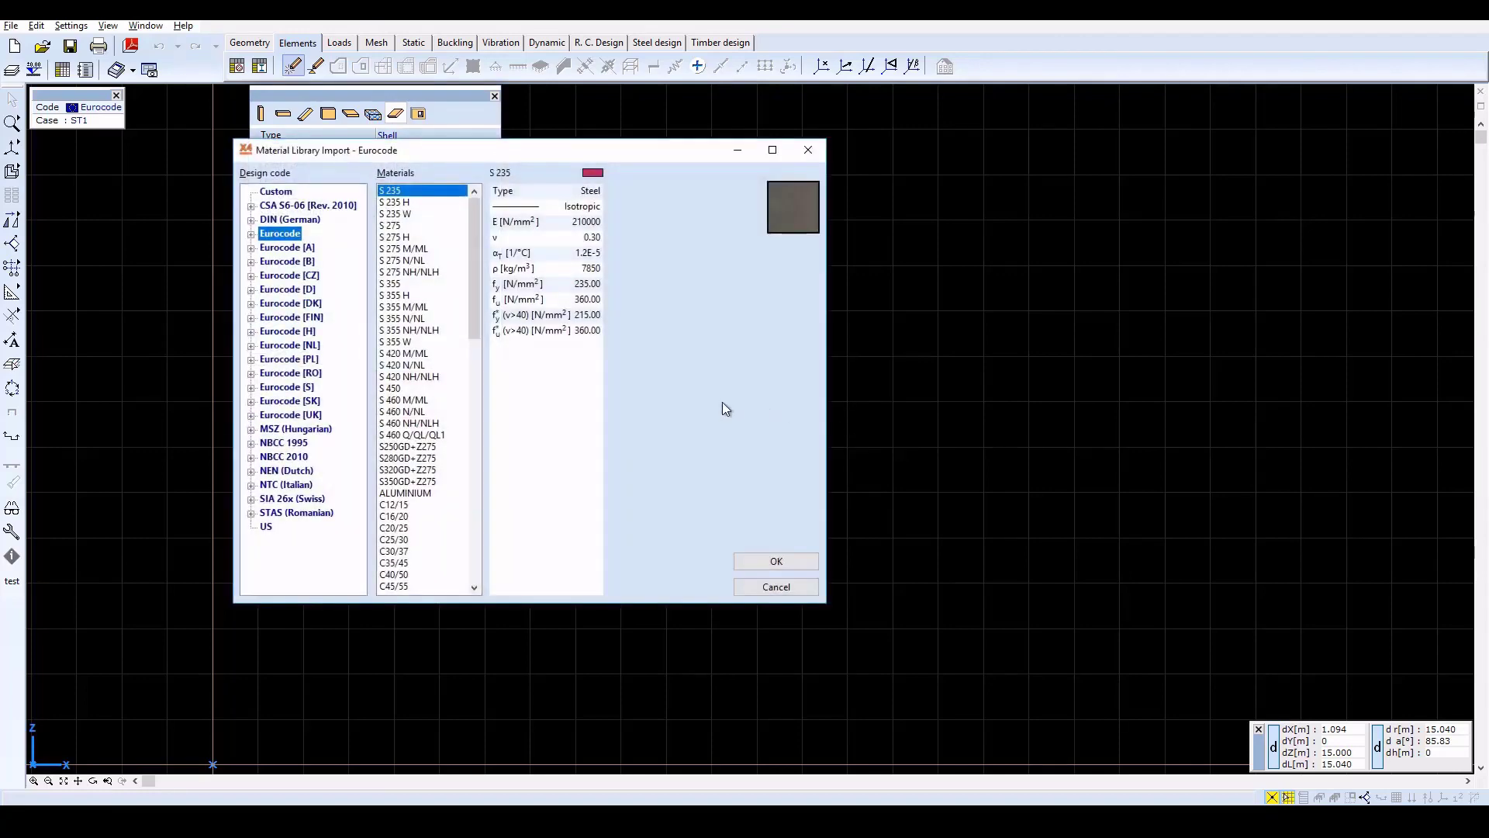
left_click(398, 541)
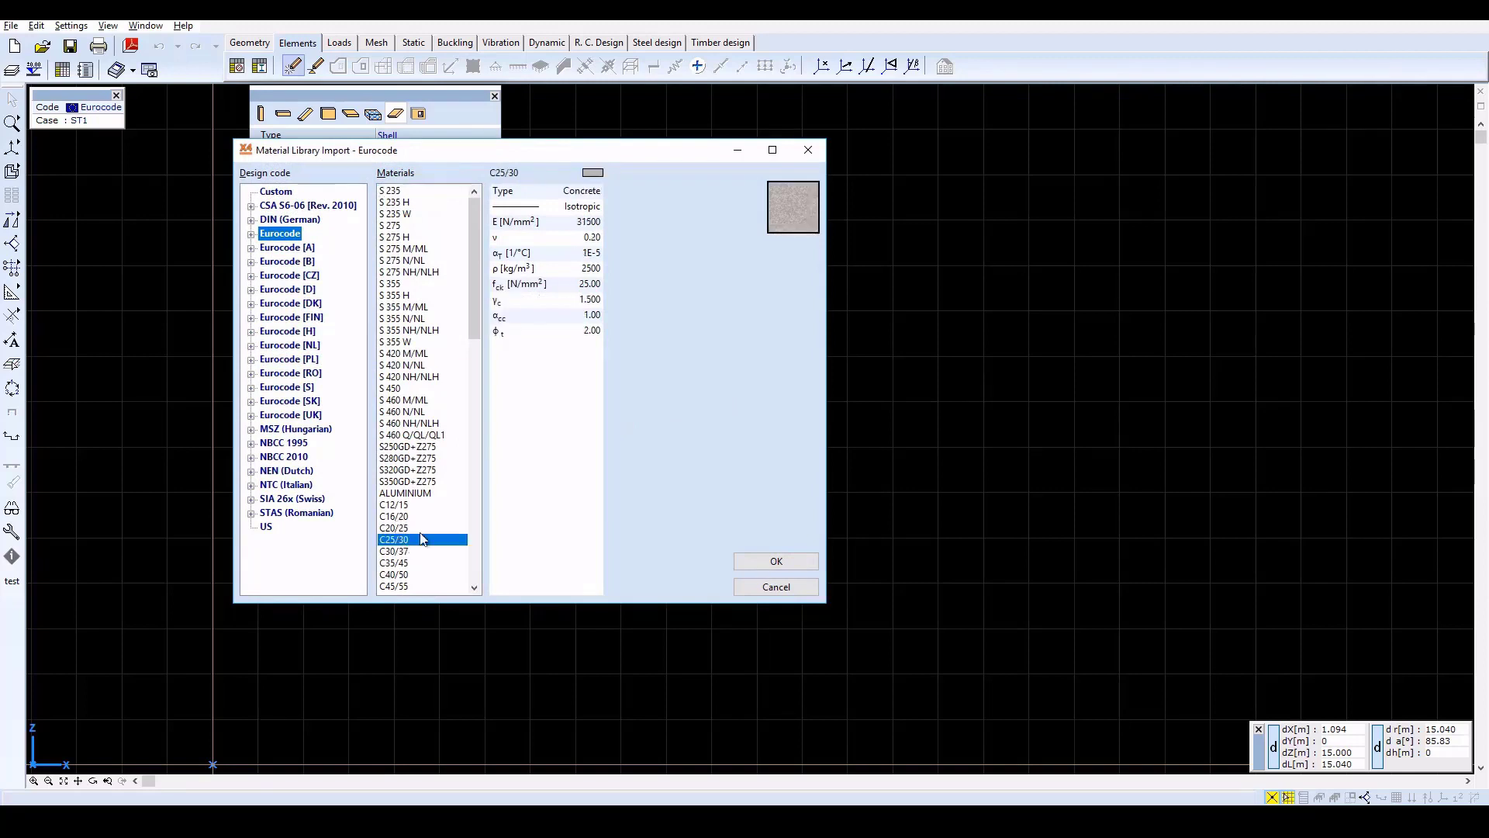
left_click(799, 567)
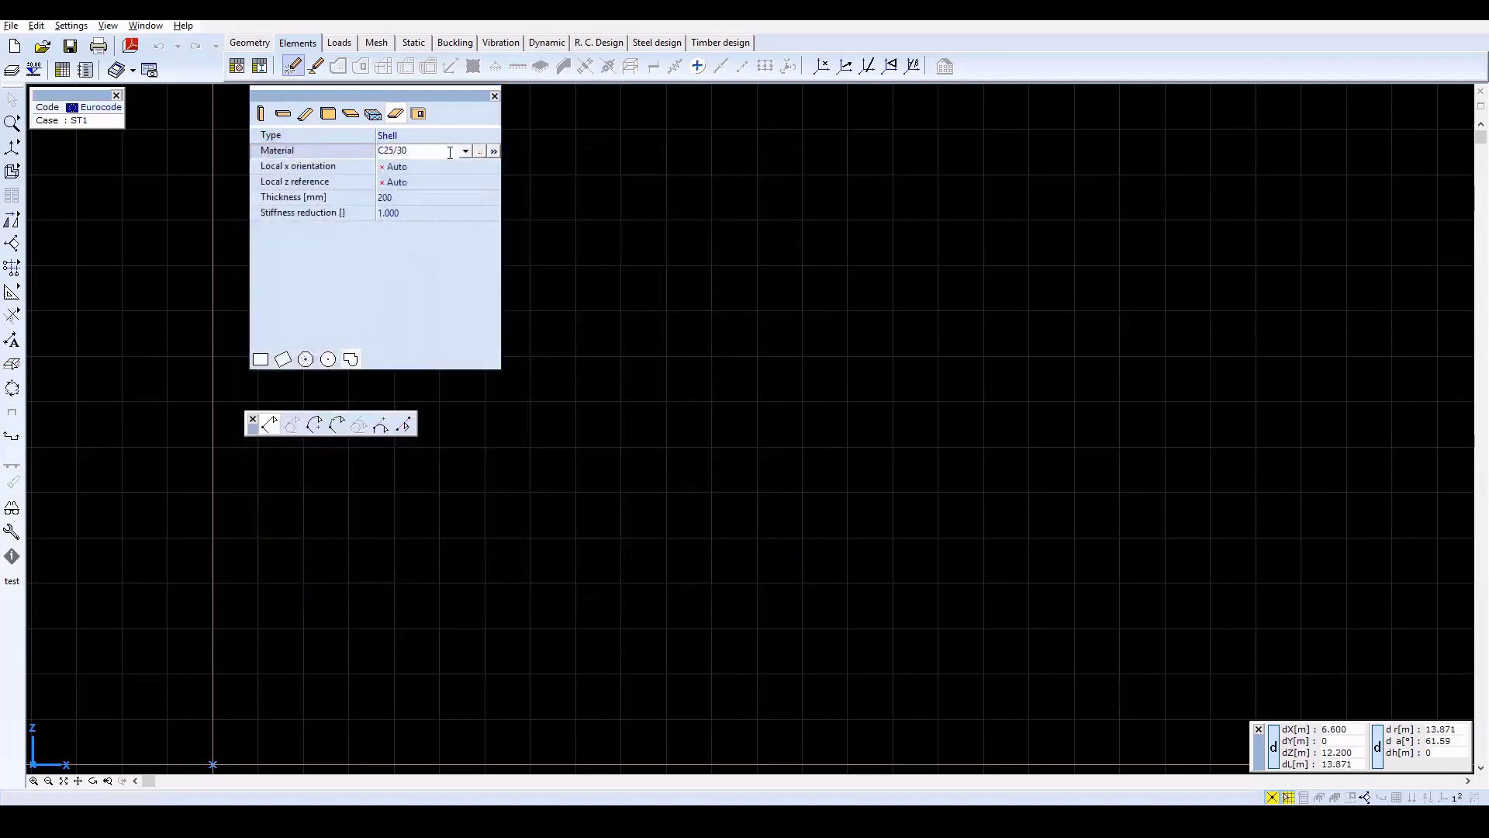
- Set the slab's type to Membrane (plane stress) and choose the complex slab outline
left_click(427, 137)
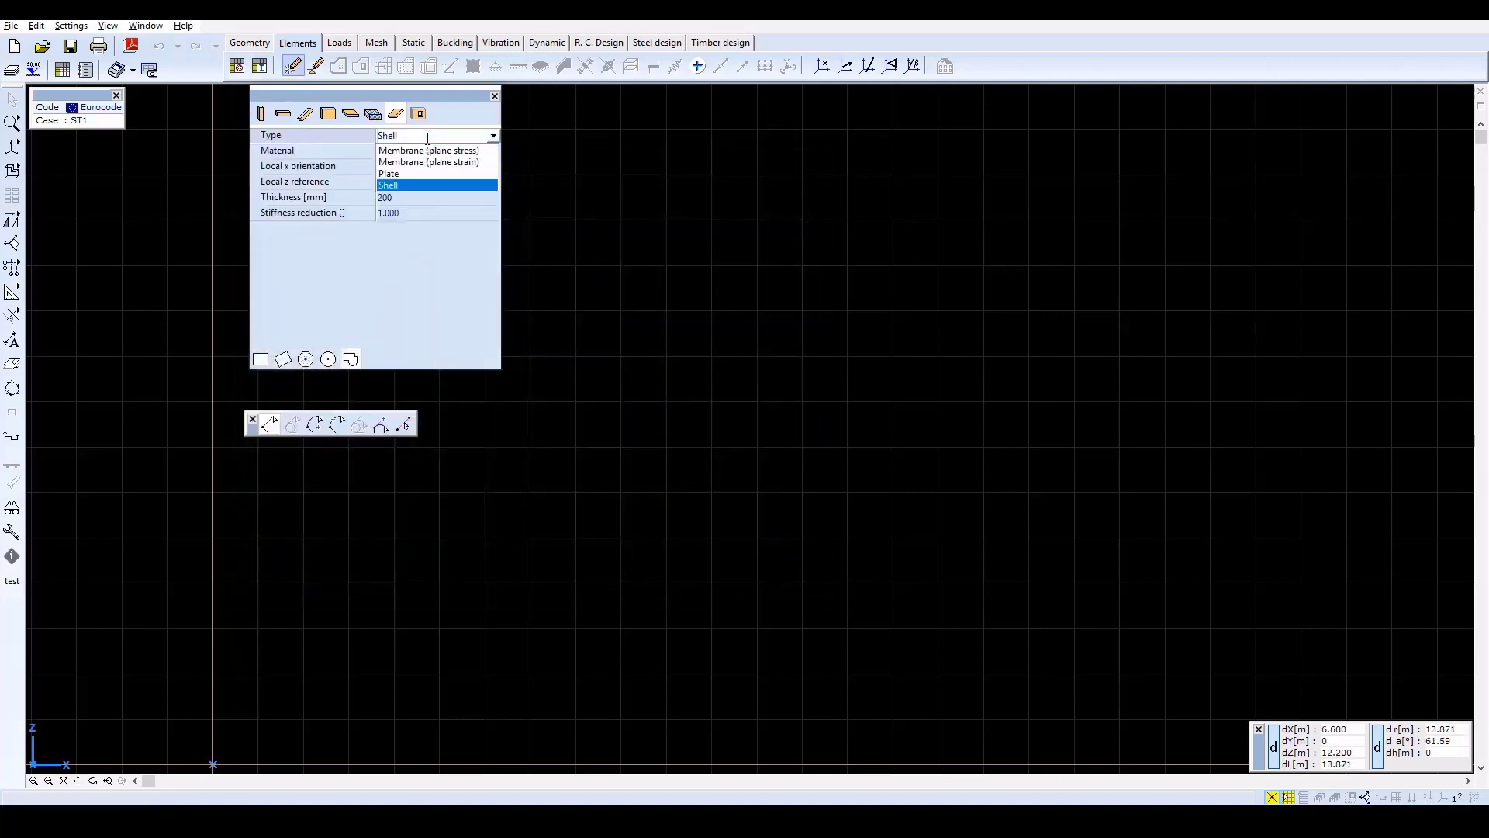
left_click(434, 152)
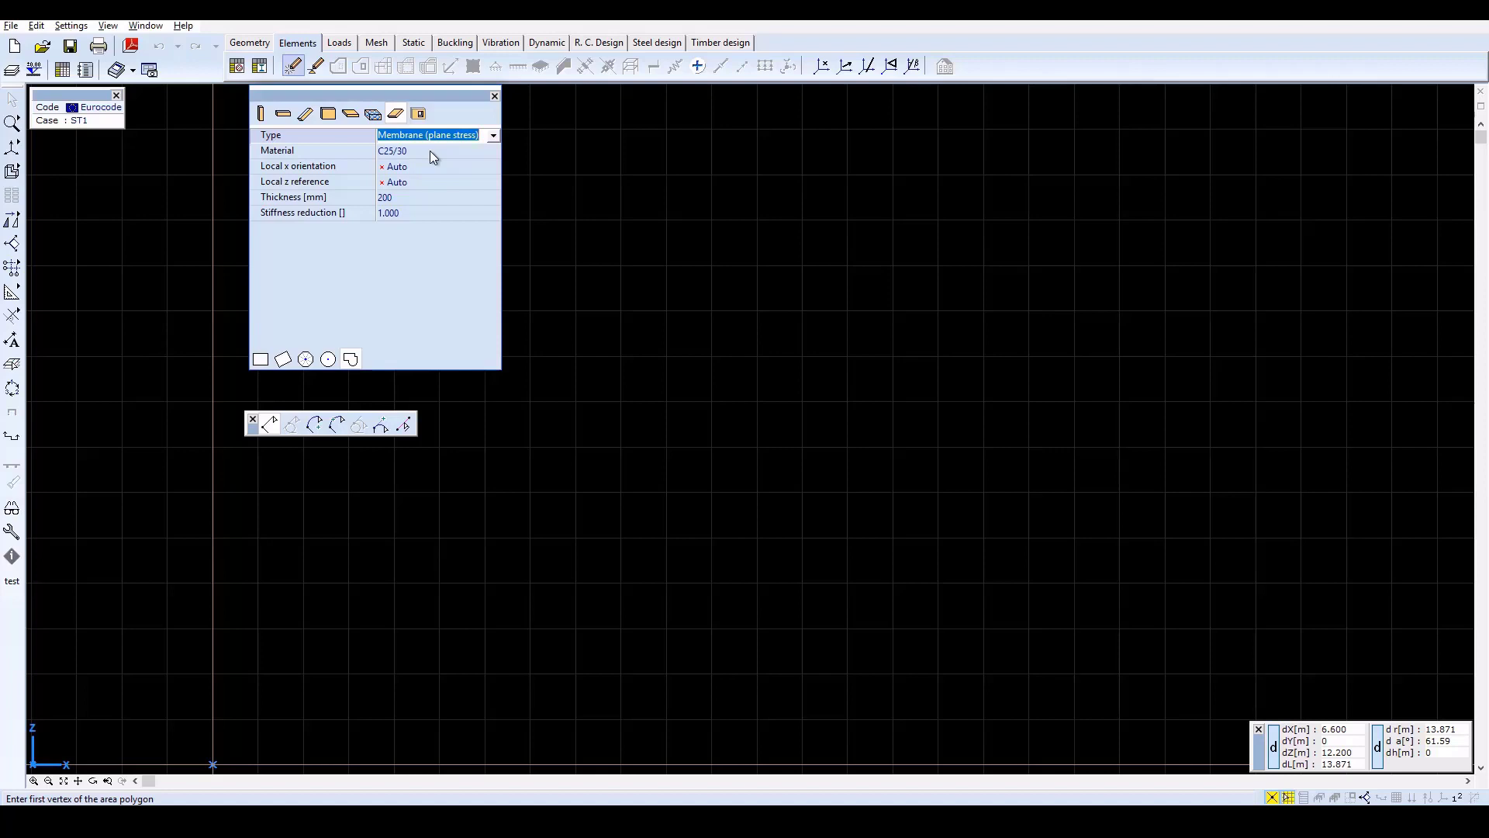
left_click(352, 360)
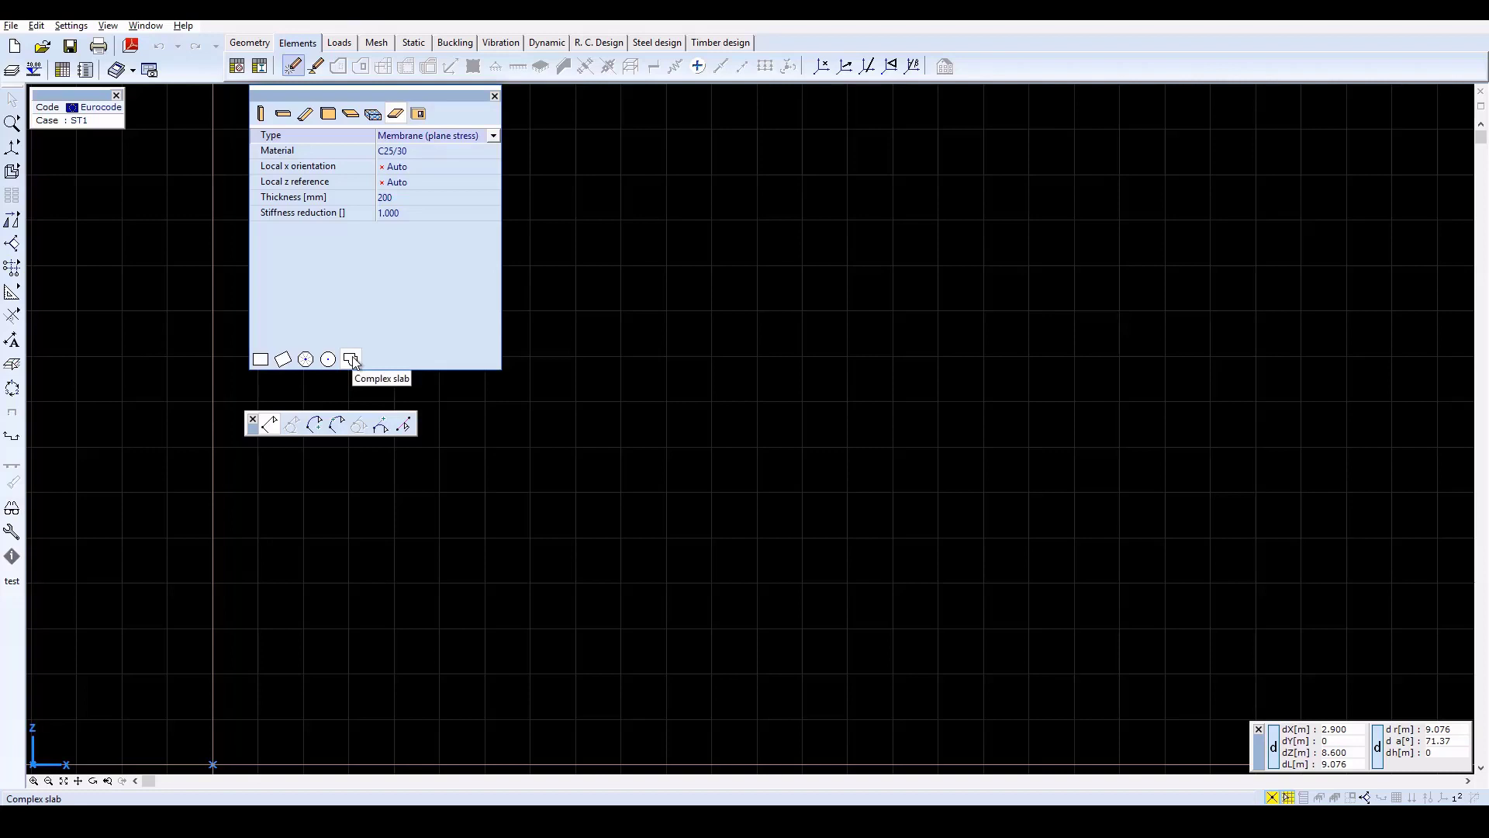
left_click(353, 361)
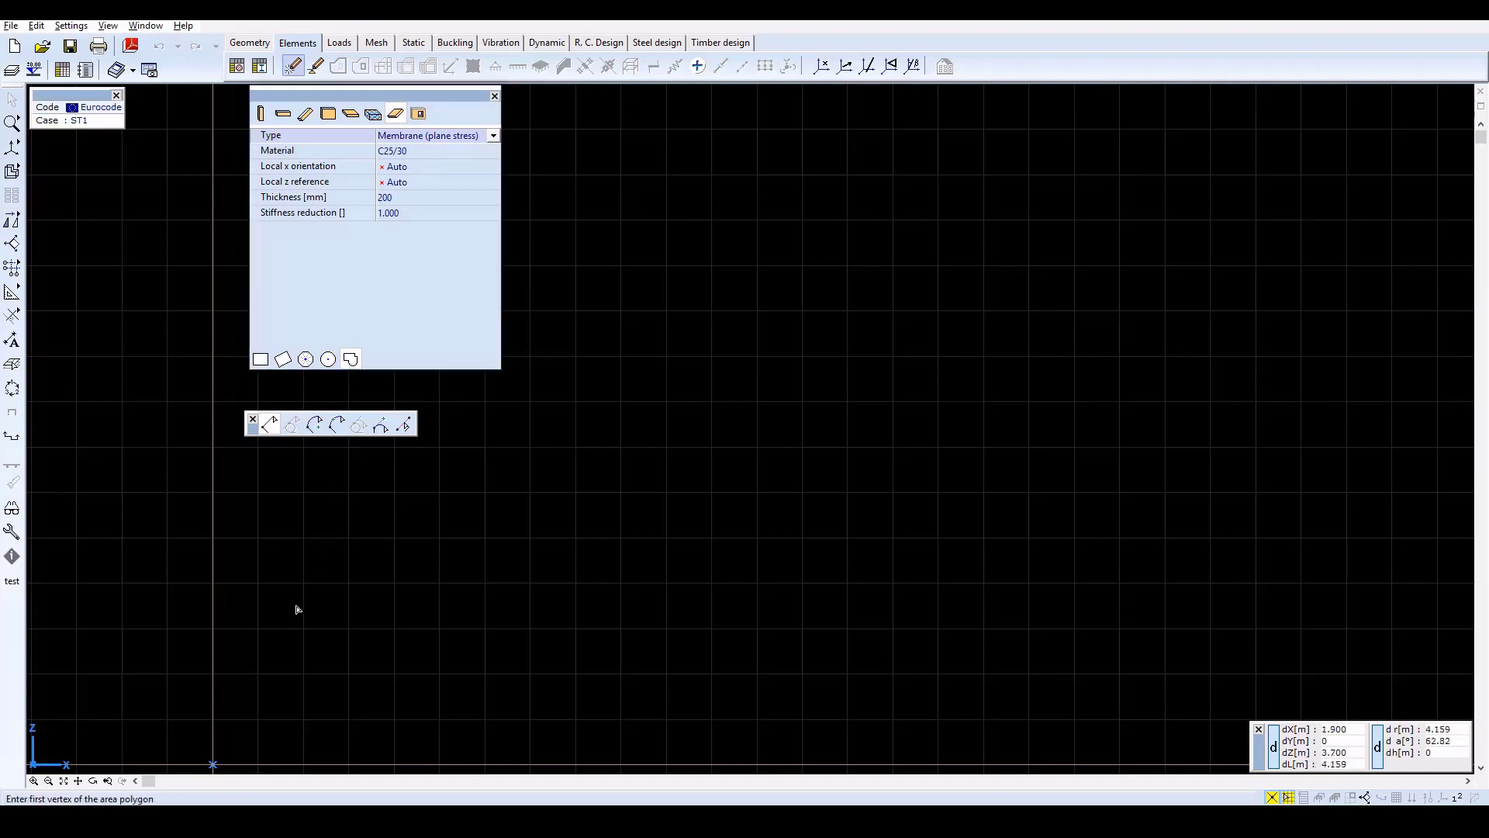
- Start the membrane outline at the origin and add vertices at relative offsets dX 1, dZ 0 and dX 0.8, dZ 3 m
left_click(214, 766)
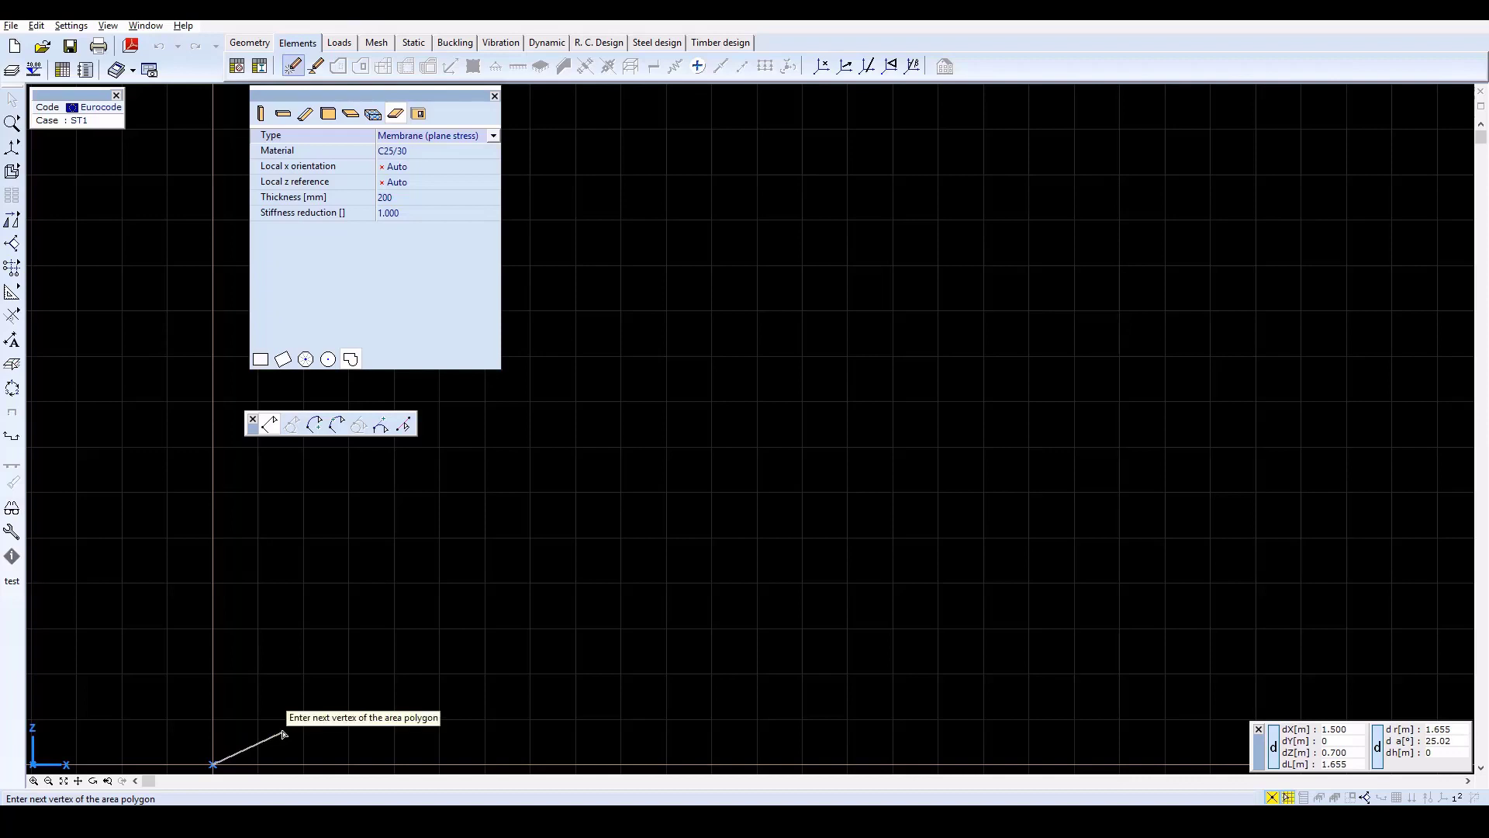
type("x")
type("1")
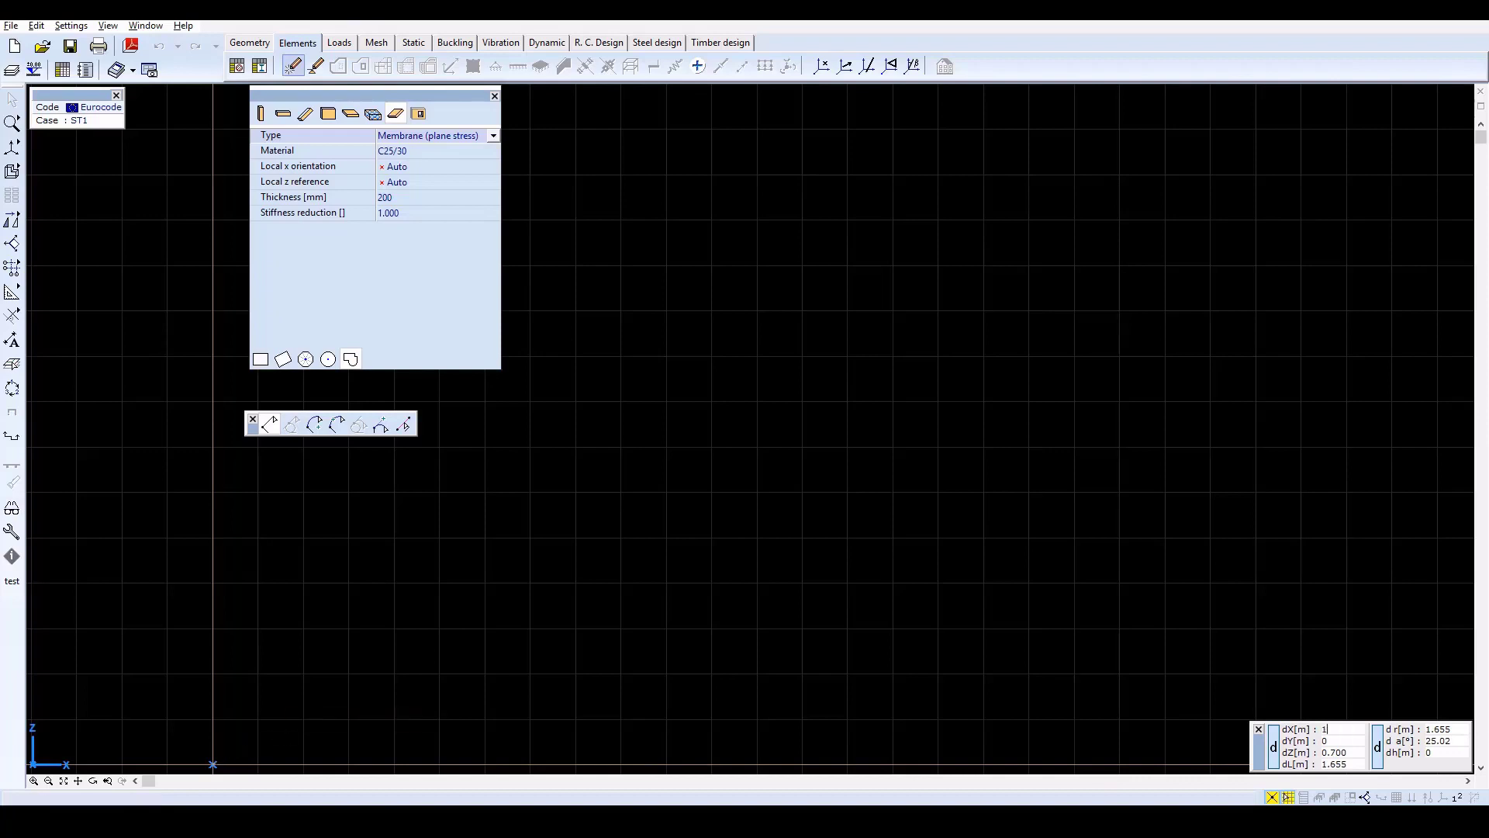
type("z")
type("0")
key("Return")
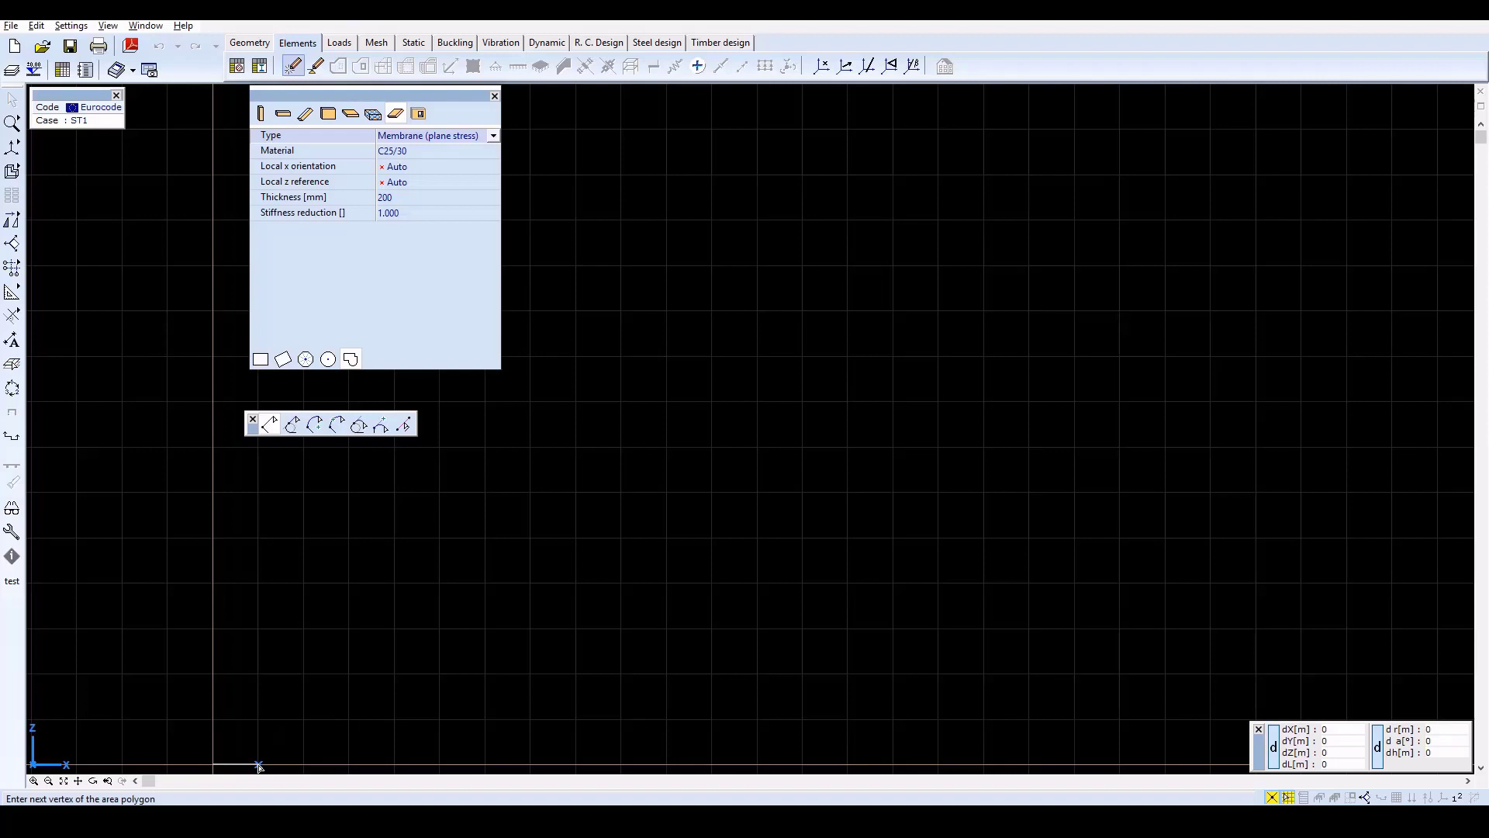
type("x")
type("0.8")
type("z")
type("3")
key("Return")
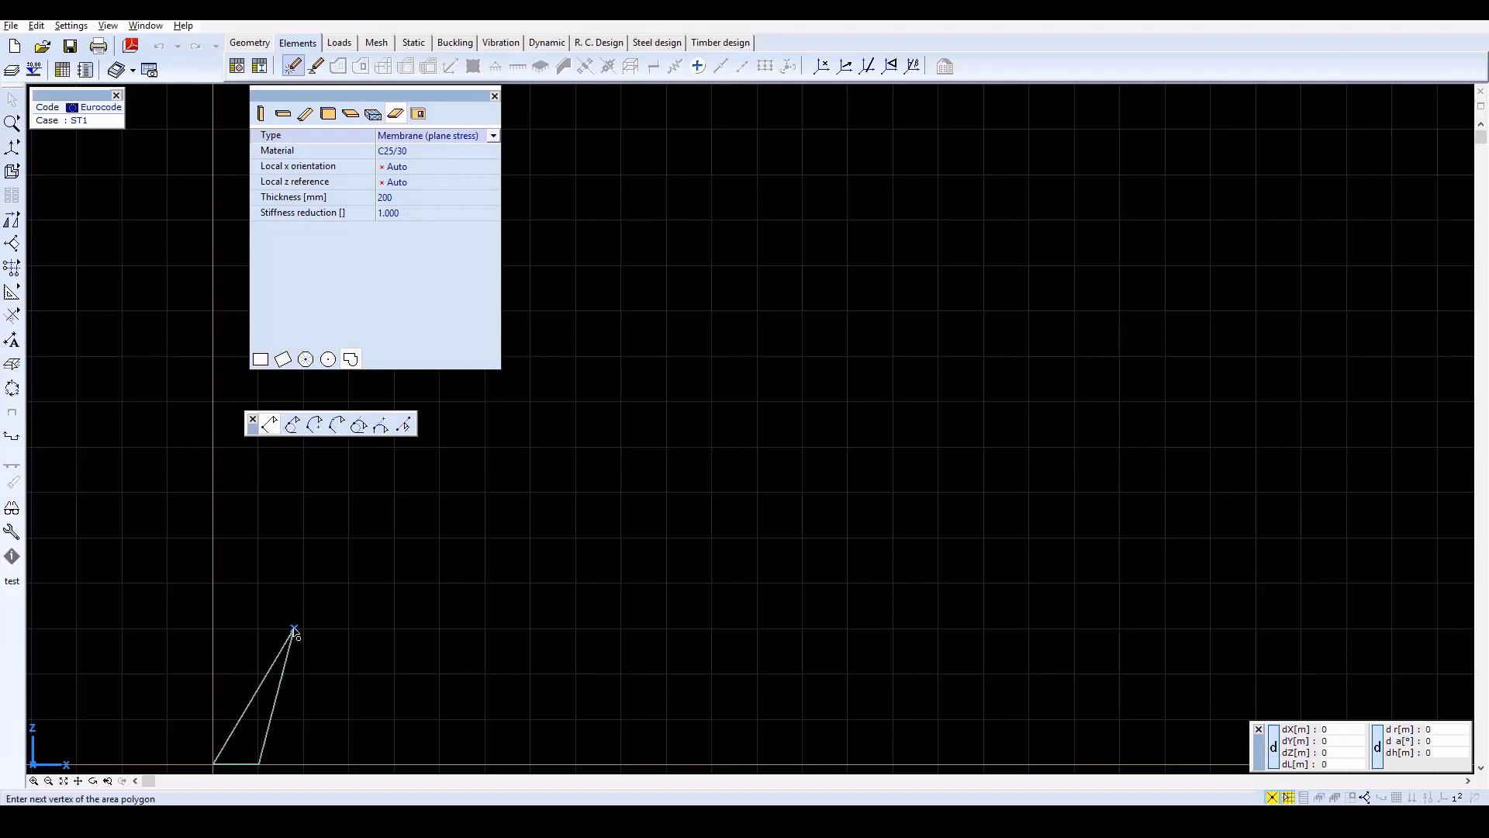
- Continue the membrane outline with vertices at relative offsets dX 8.4, dZ 0 and dX 0.8, dZ -3 m
type("z0x")
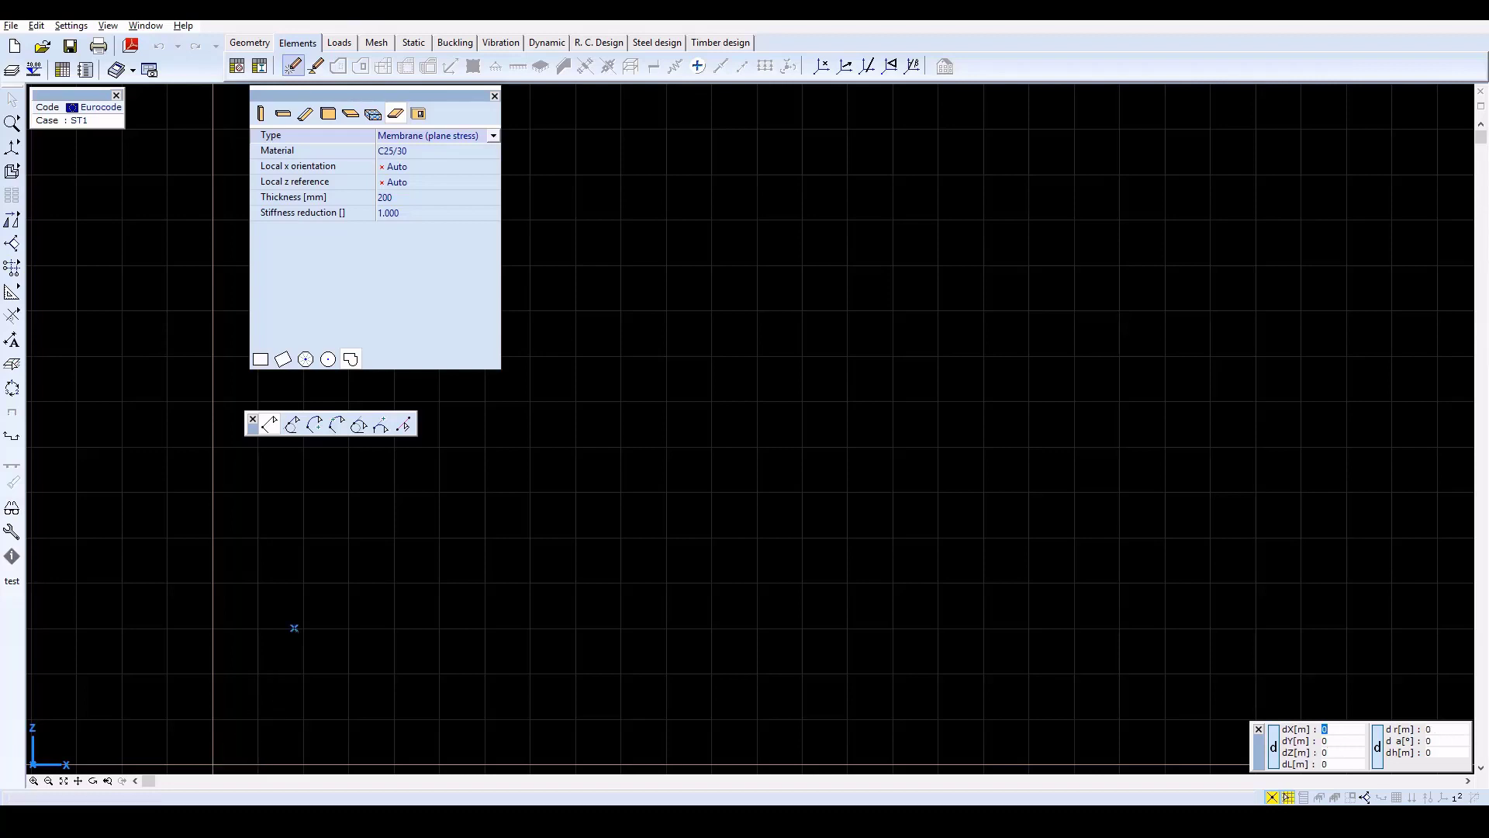
type("8.4")
key("Return")
type("x0.8z-3")
key("Return")
- Complete the membrane outline with successive relative offsets of dX 1 m, dZ 6 m and dX -12 m, and close the polygon
type("1")
key("Tab")
key("Tab")
key("Return")
type("6")
key("Return")
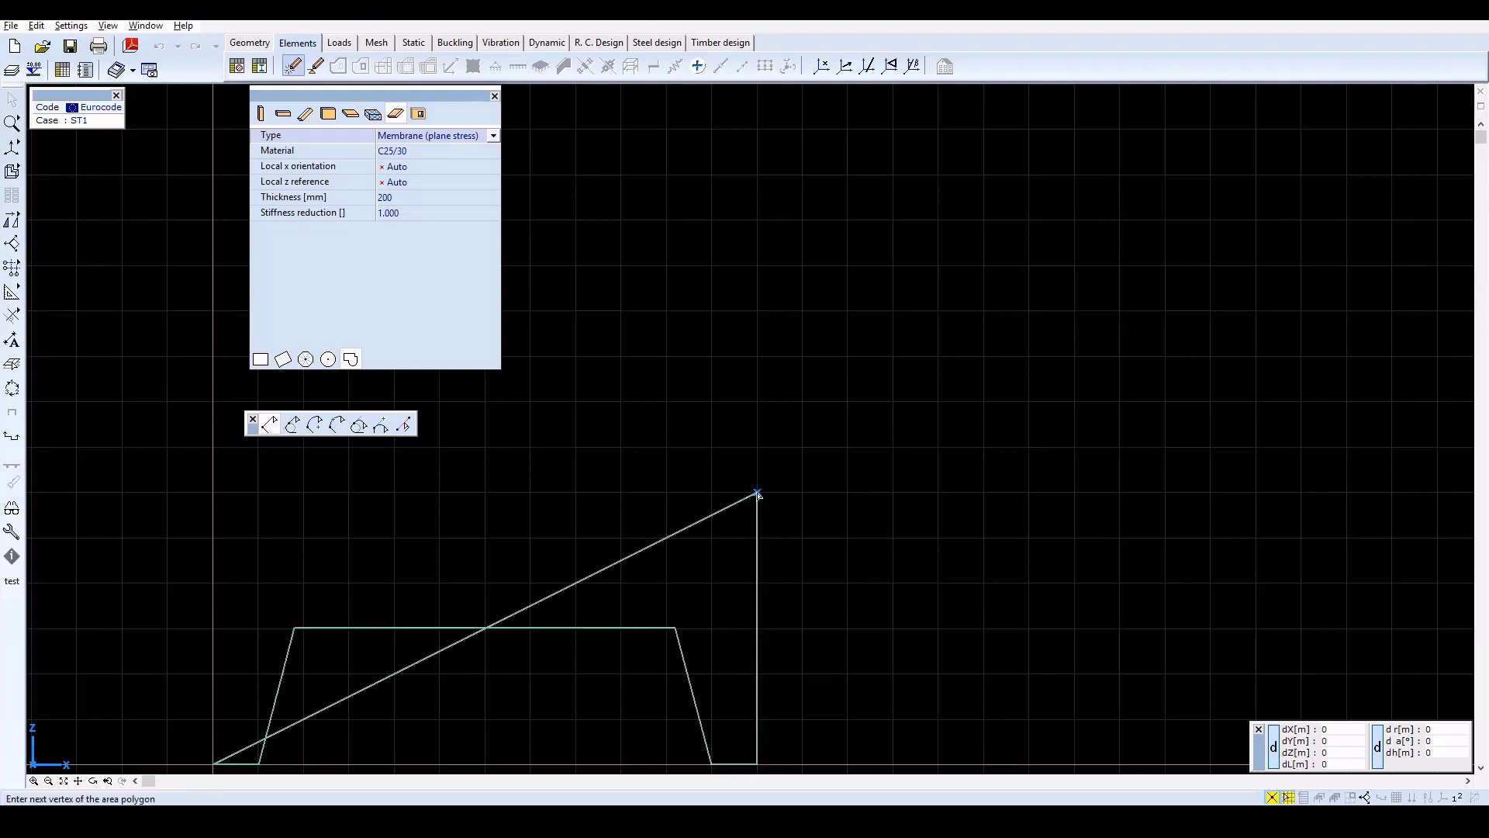
type("-12")
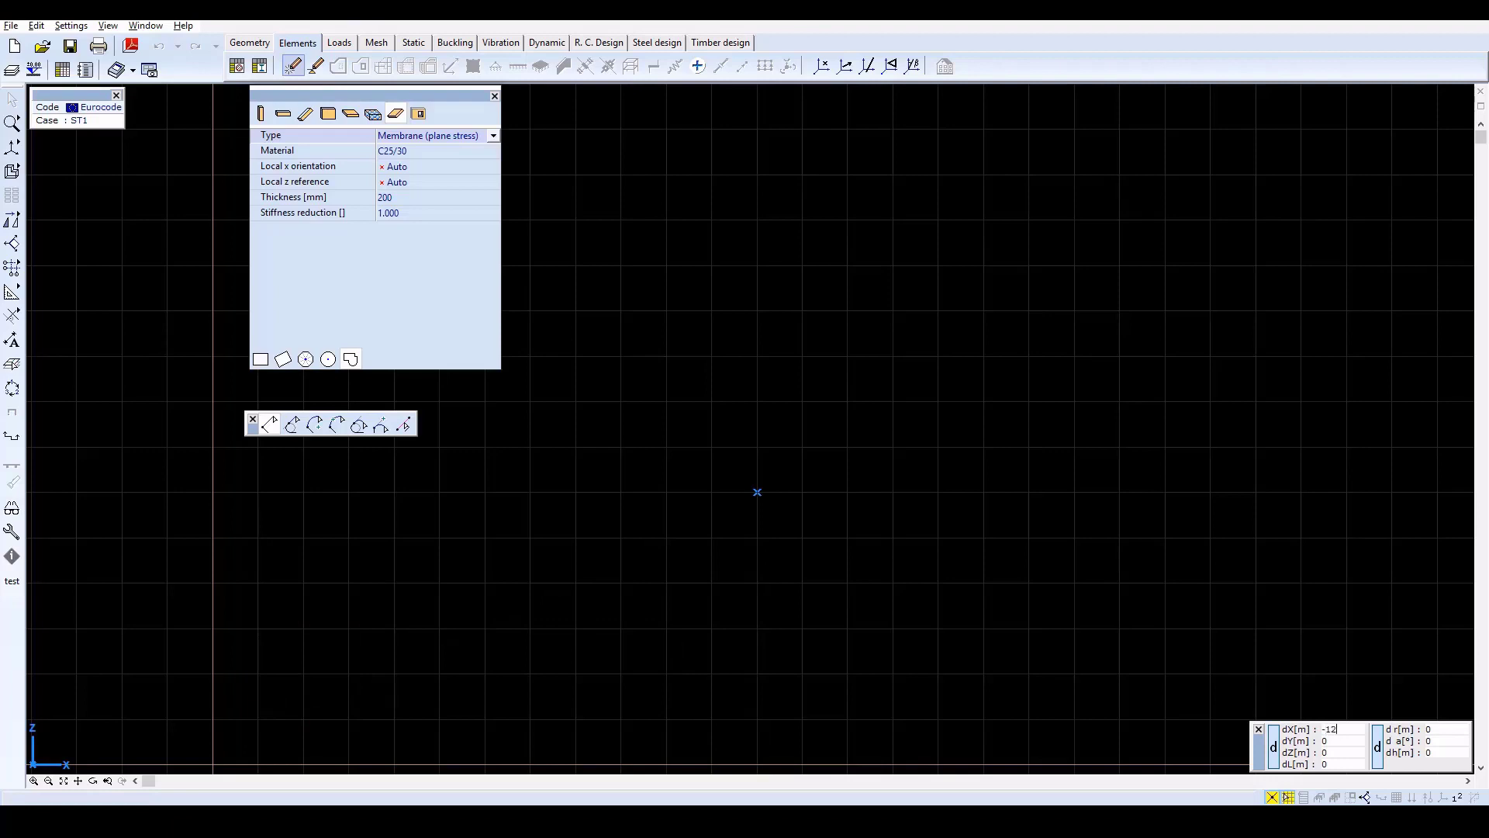
key("Return")
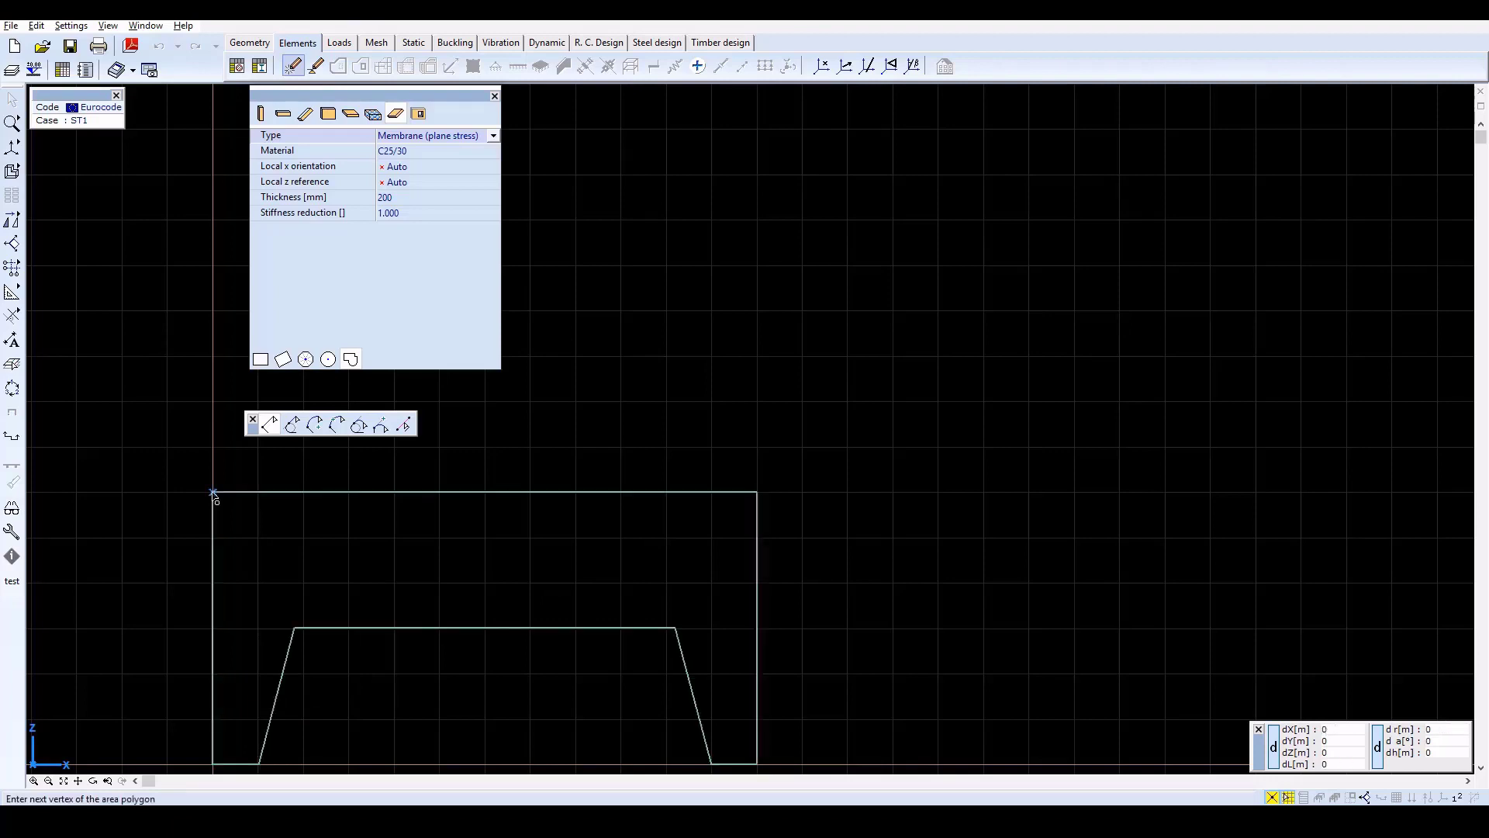
left_click(214, 494)
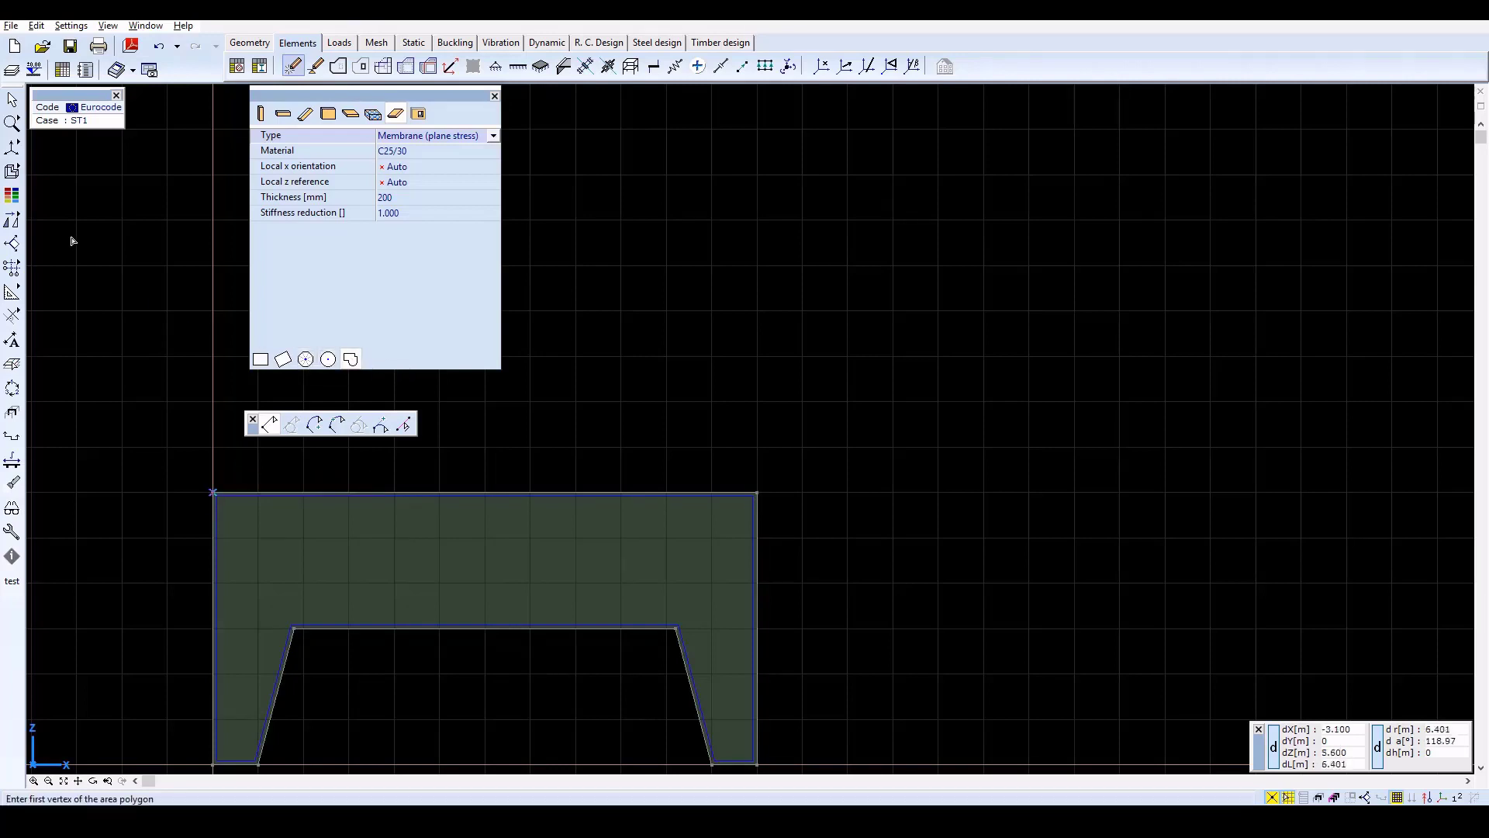
- Copy the membrane's top edge once, 0.8 m downward, using incremental Translate / Copy with no connected nodes
mouse_move(16, 221)
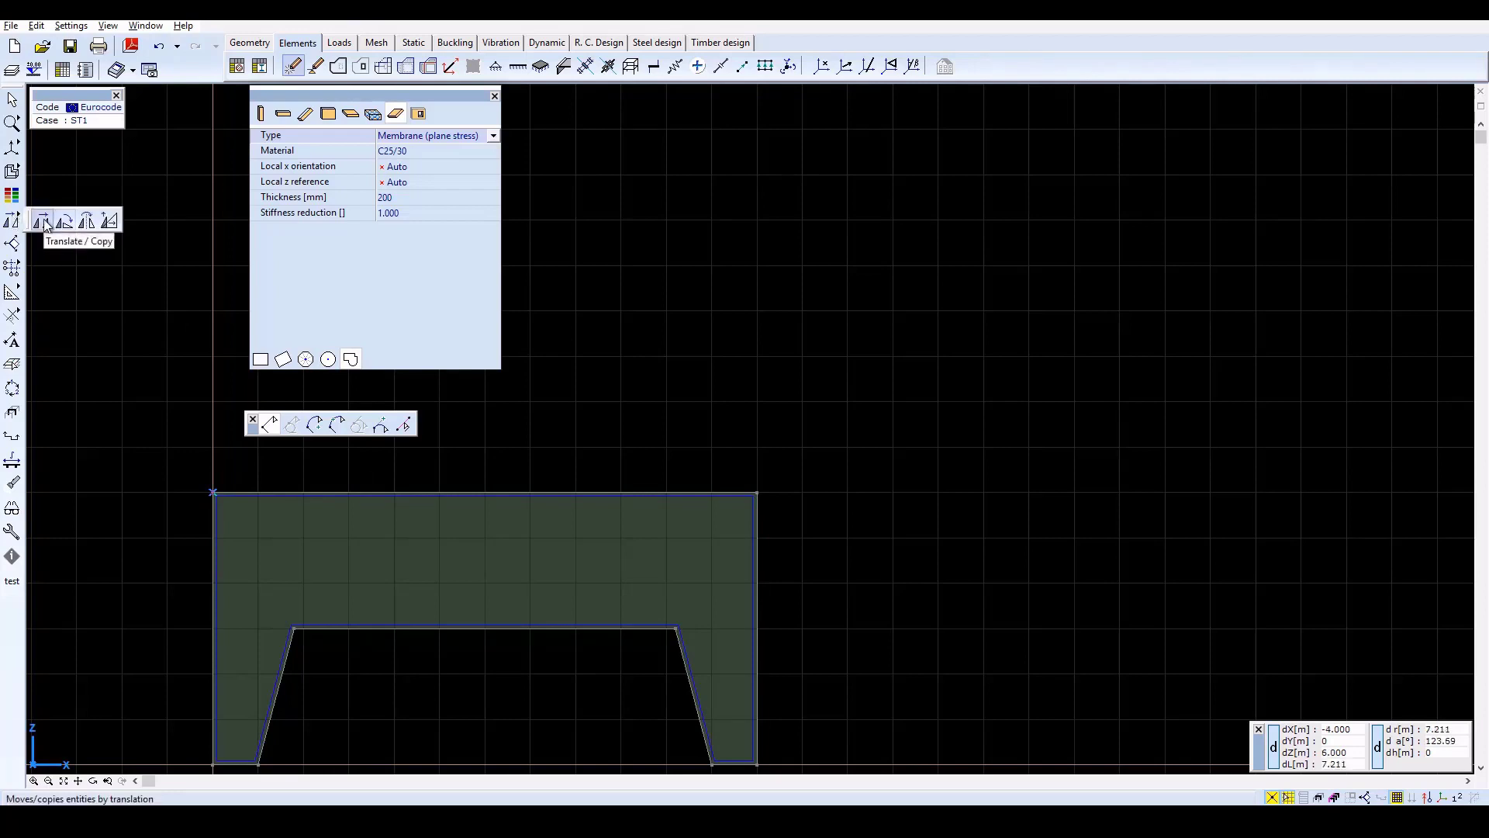
left_click(43, 222)
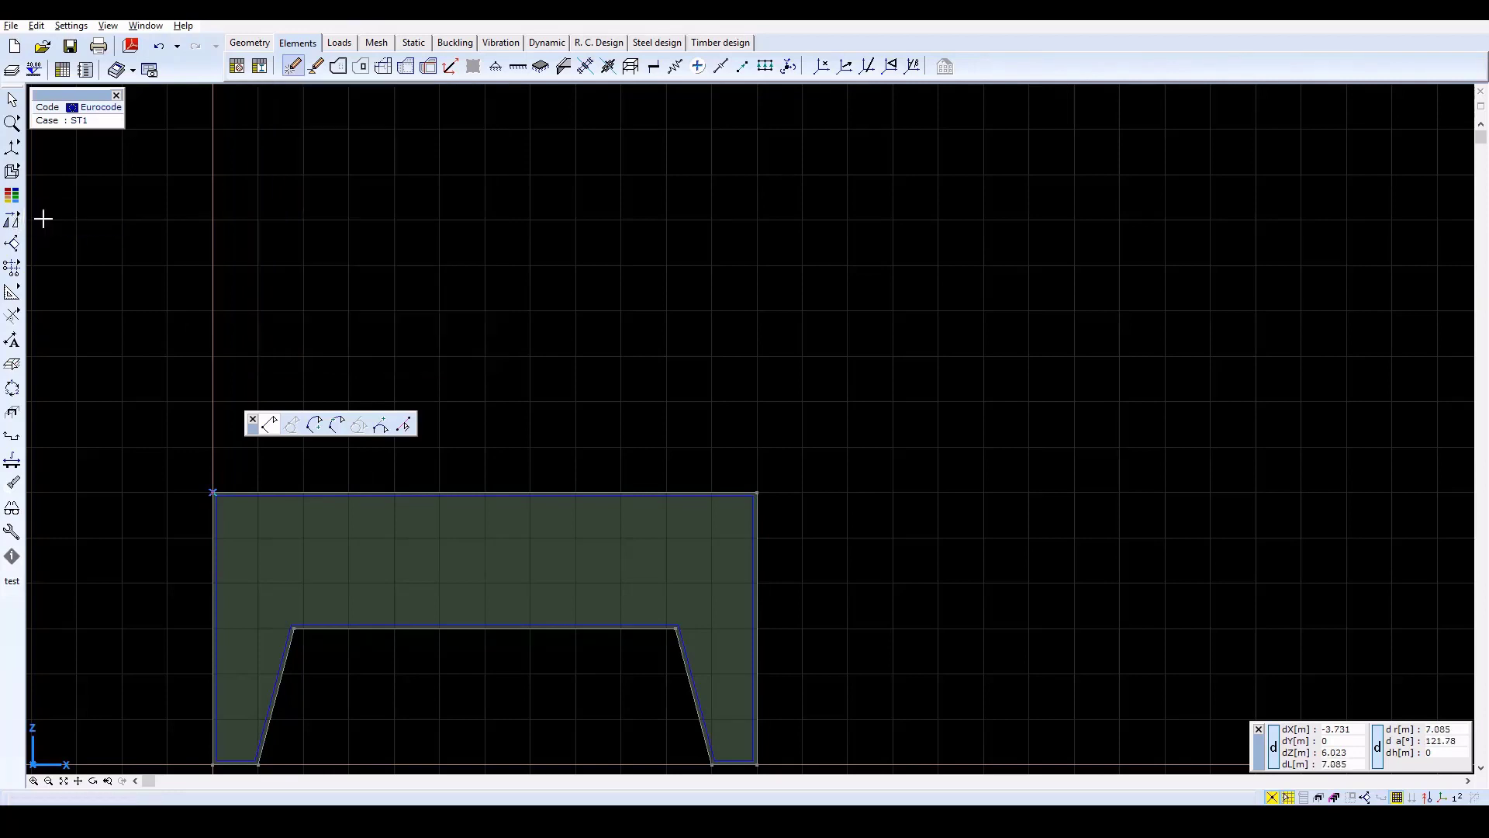
left_click(371, 494)
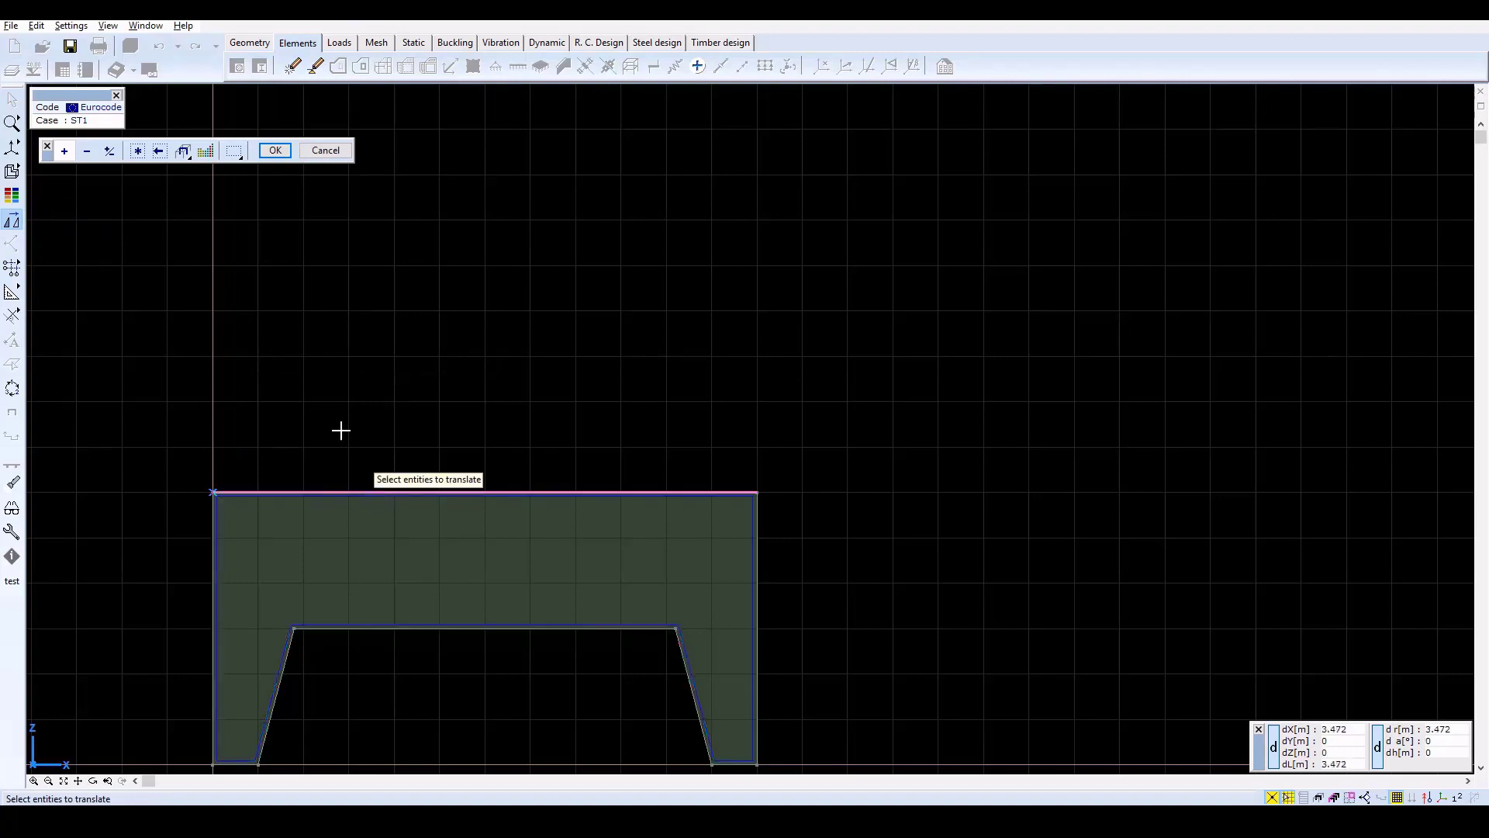
left_click(274, 151)
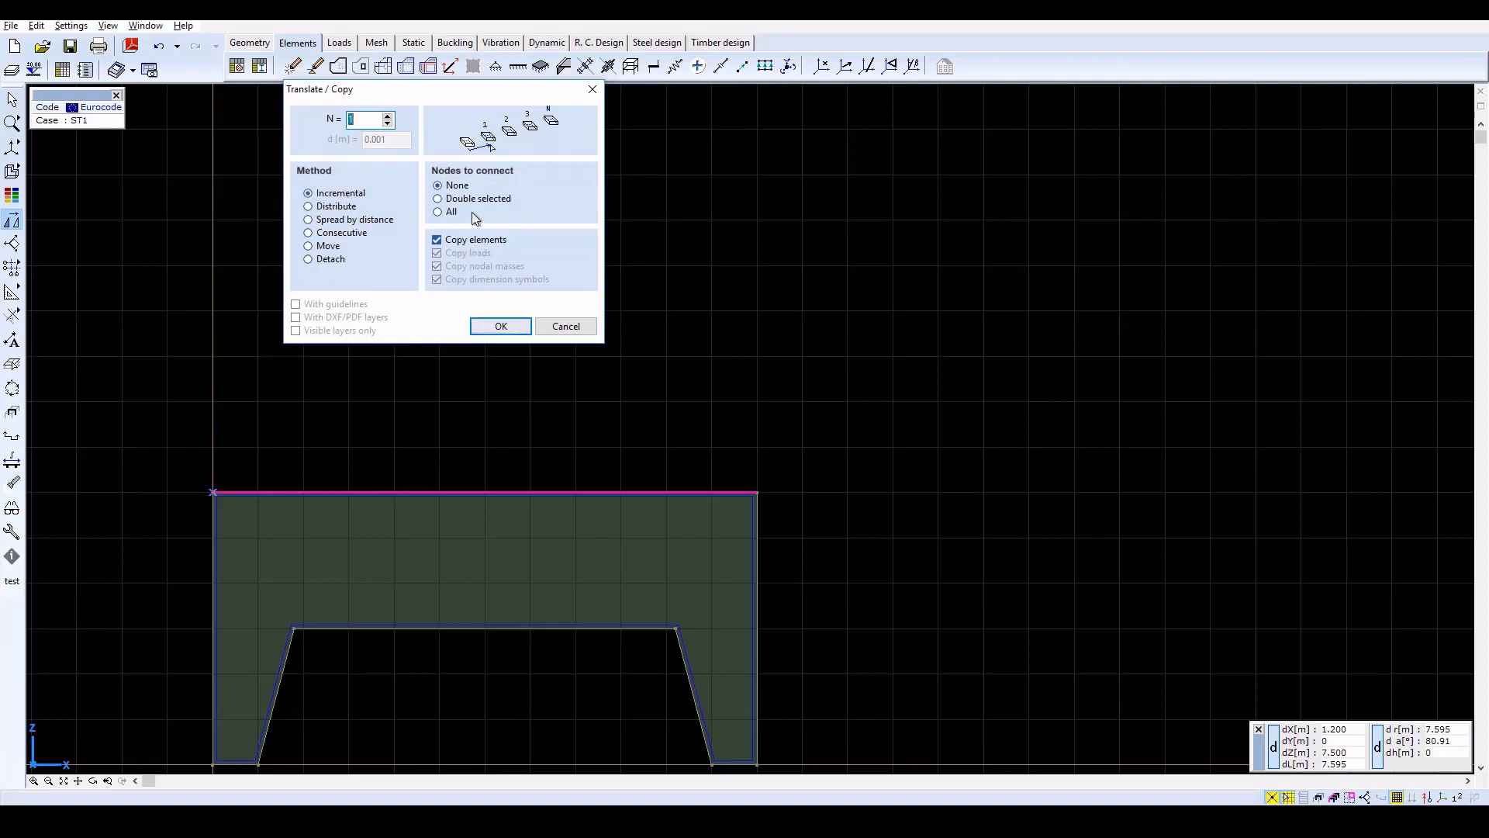
left_click(504, 328)
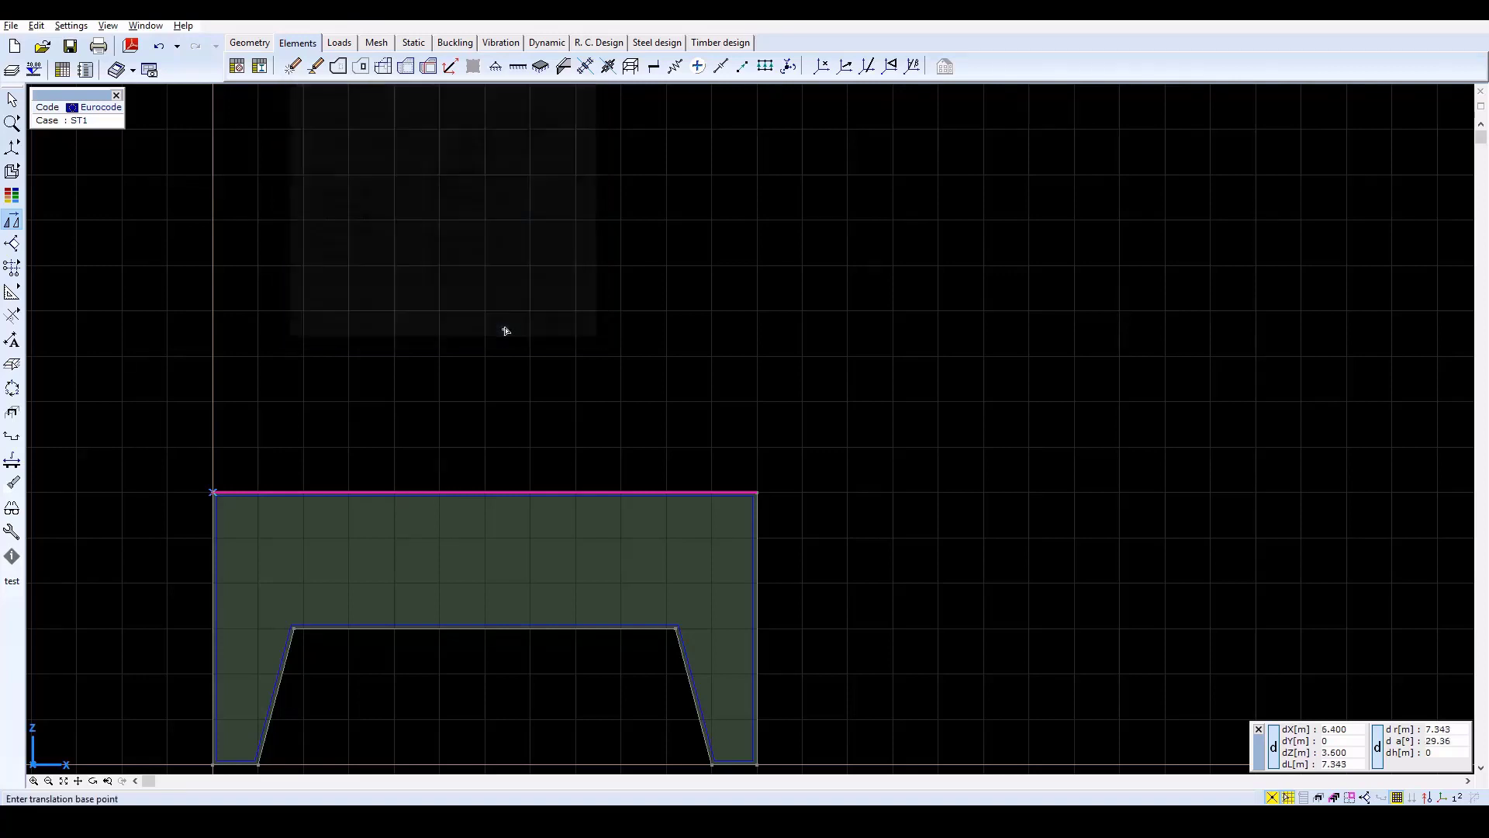
left_click(484, 493)
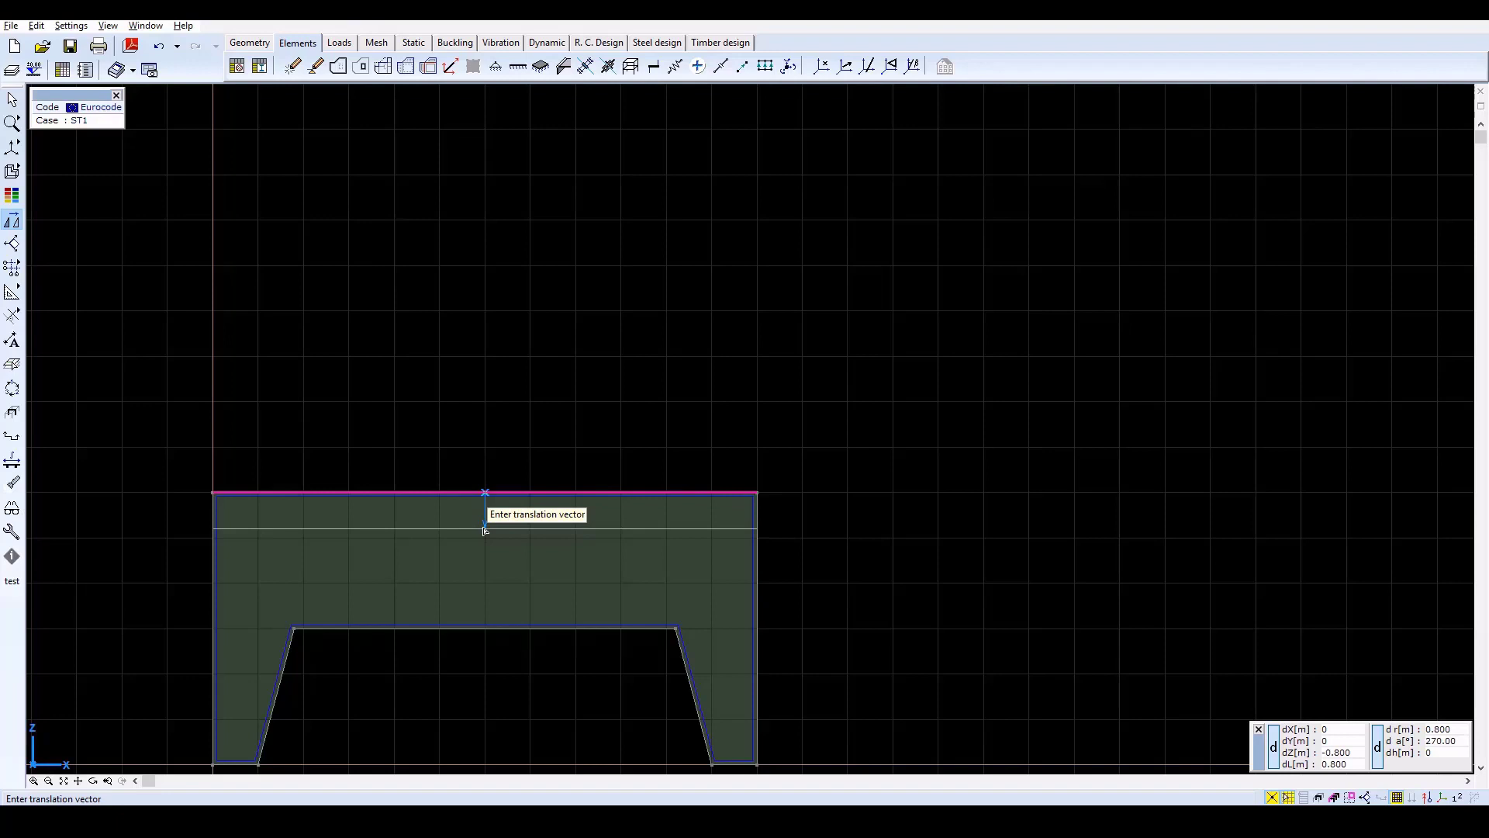
left_click(485, 530)
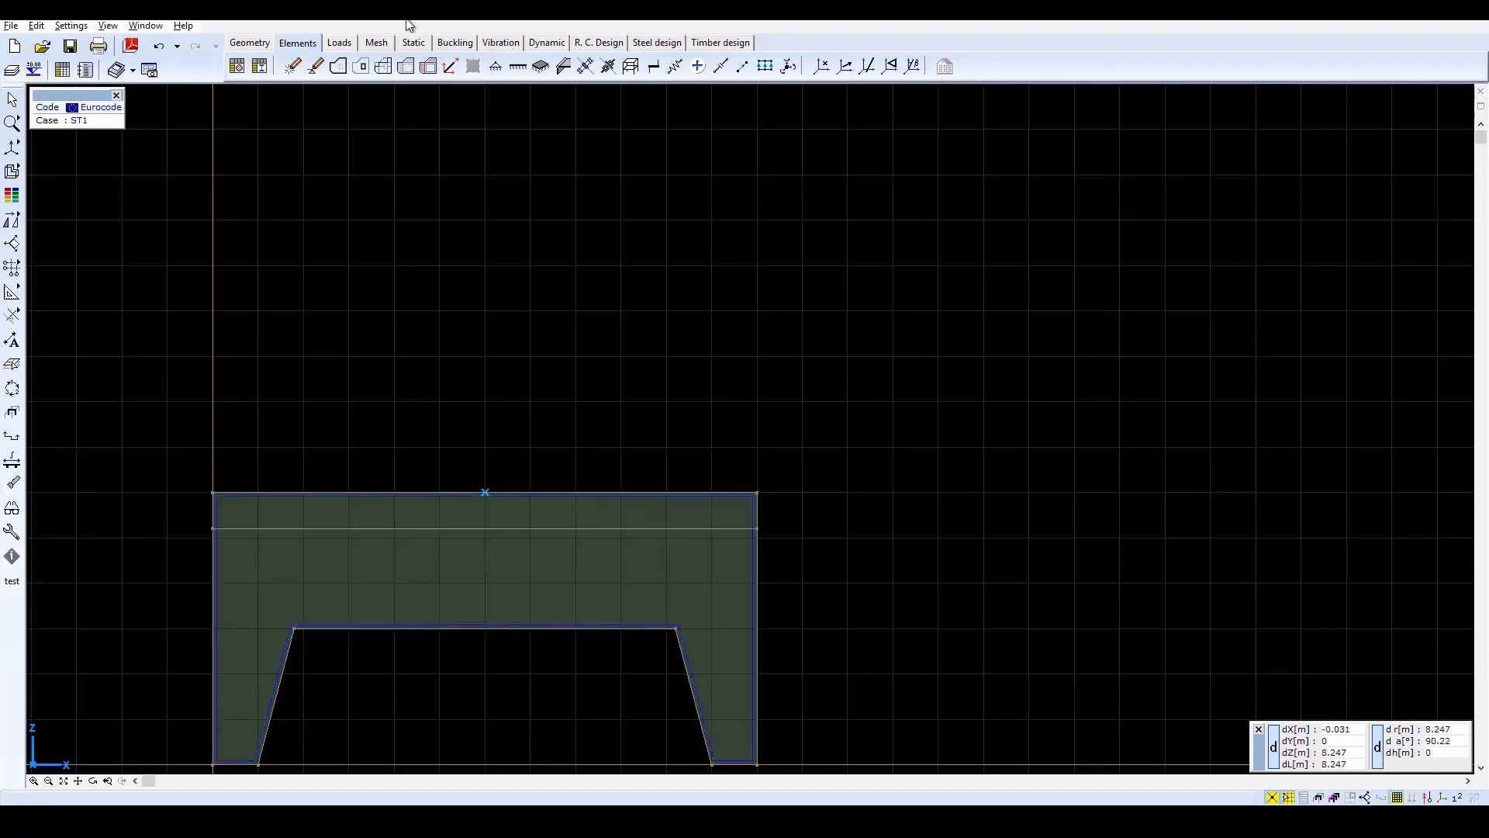
- Mesh the membrane domain with uniform triangular elements at an average element size of 0.7 m and check the domain's mesh information
left_click(377, 43)
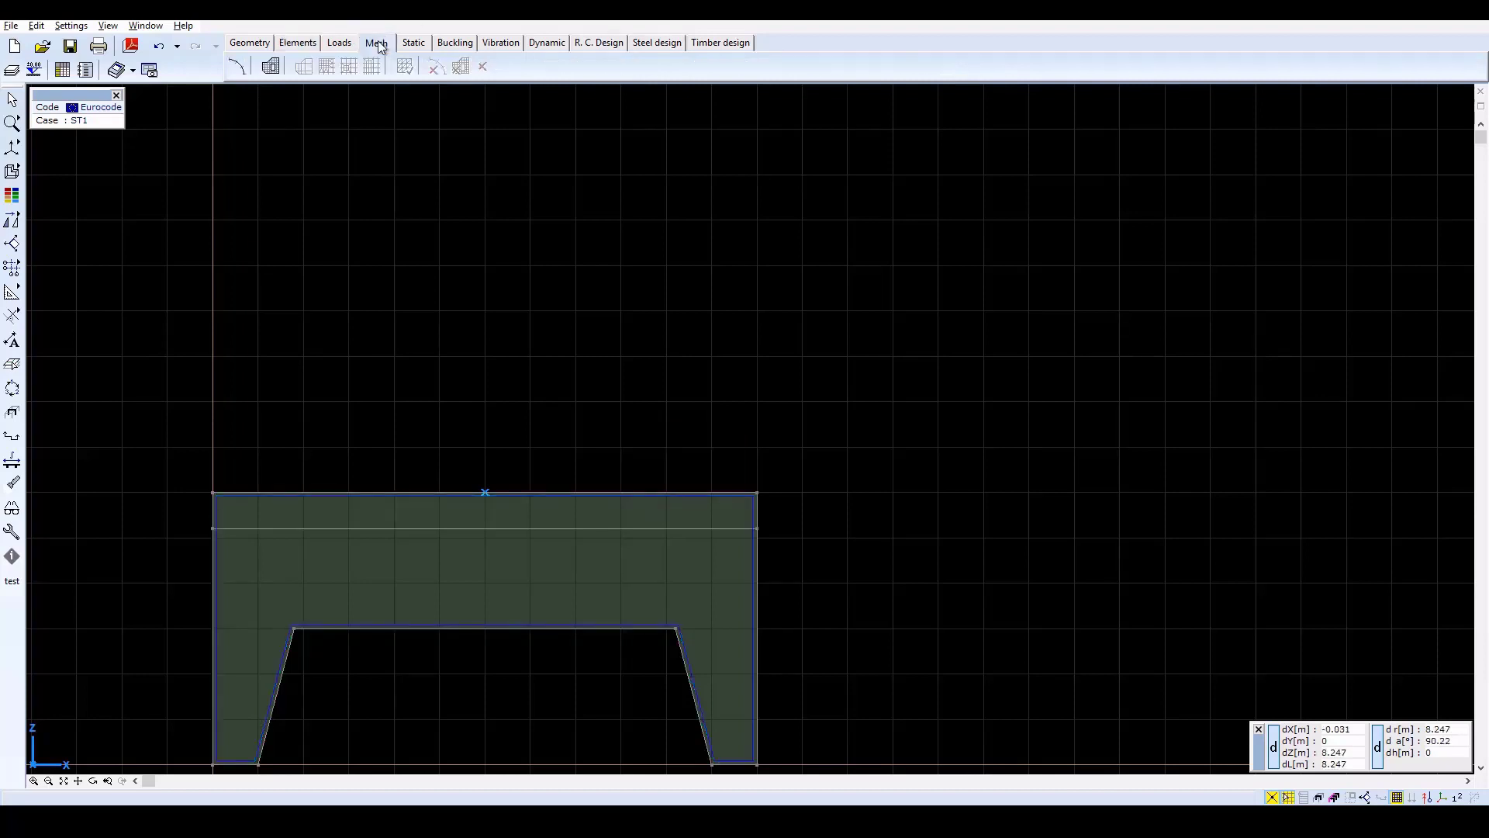
left_click(271, 67)
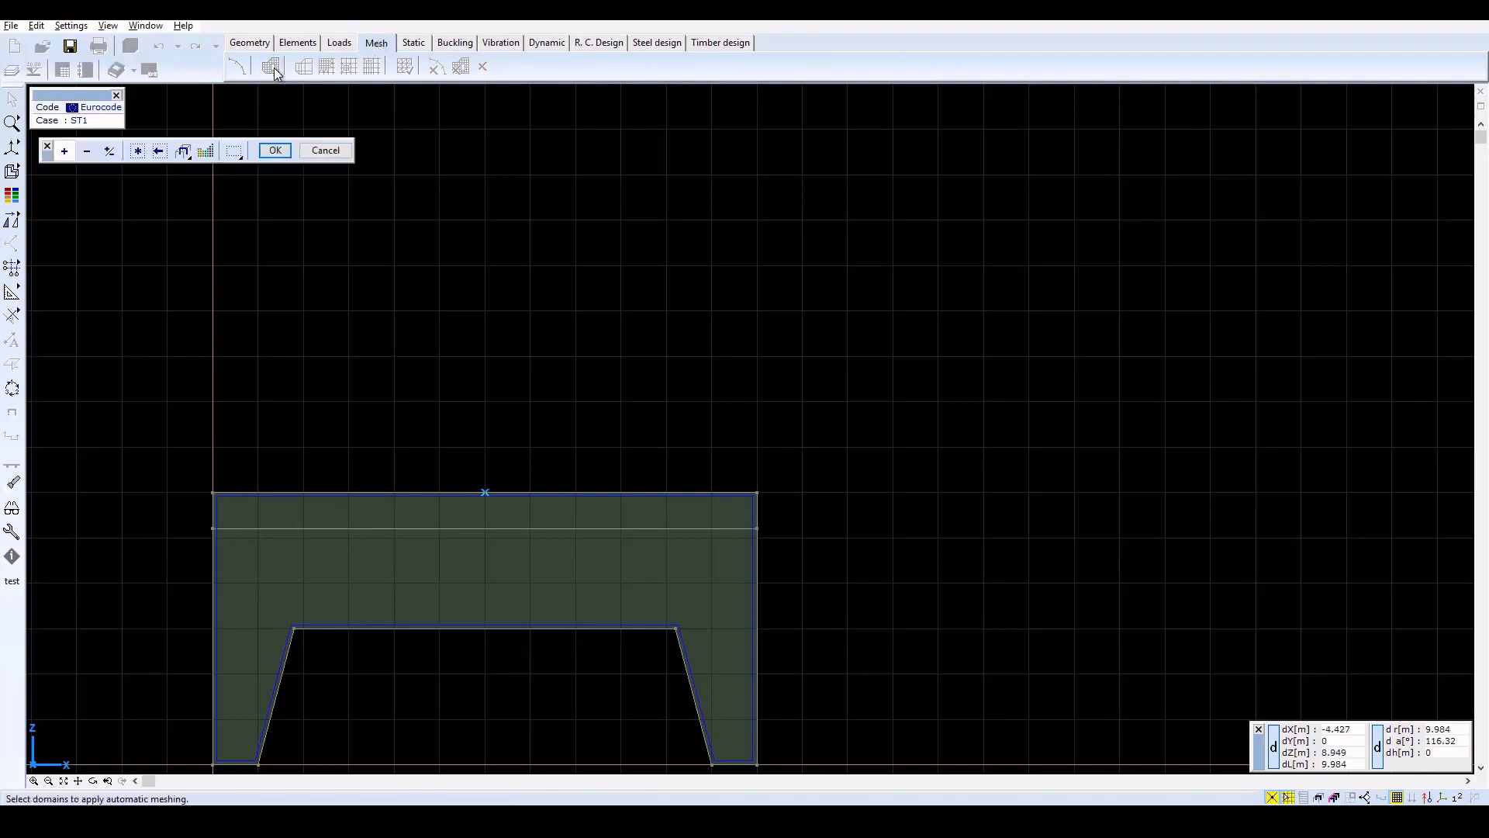
left_click(323, 505)
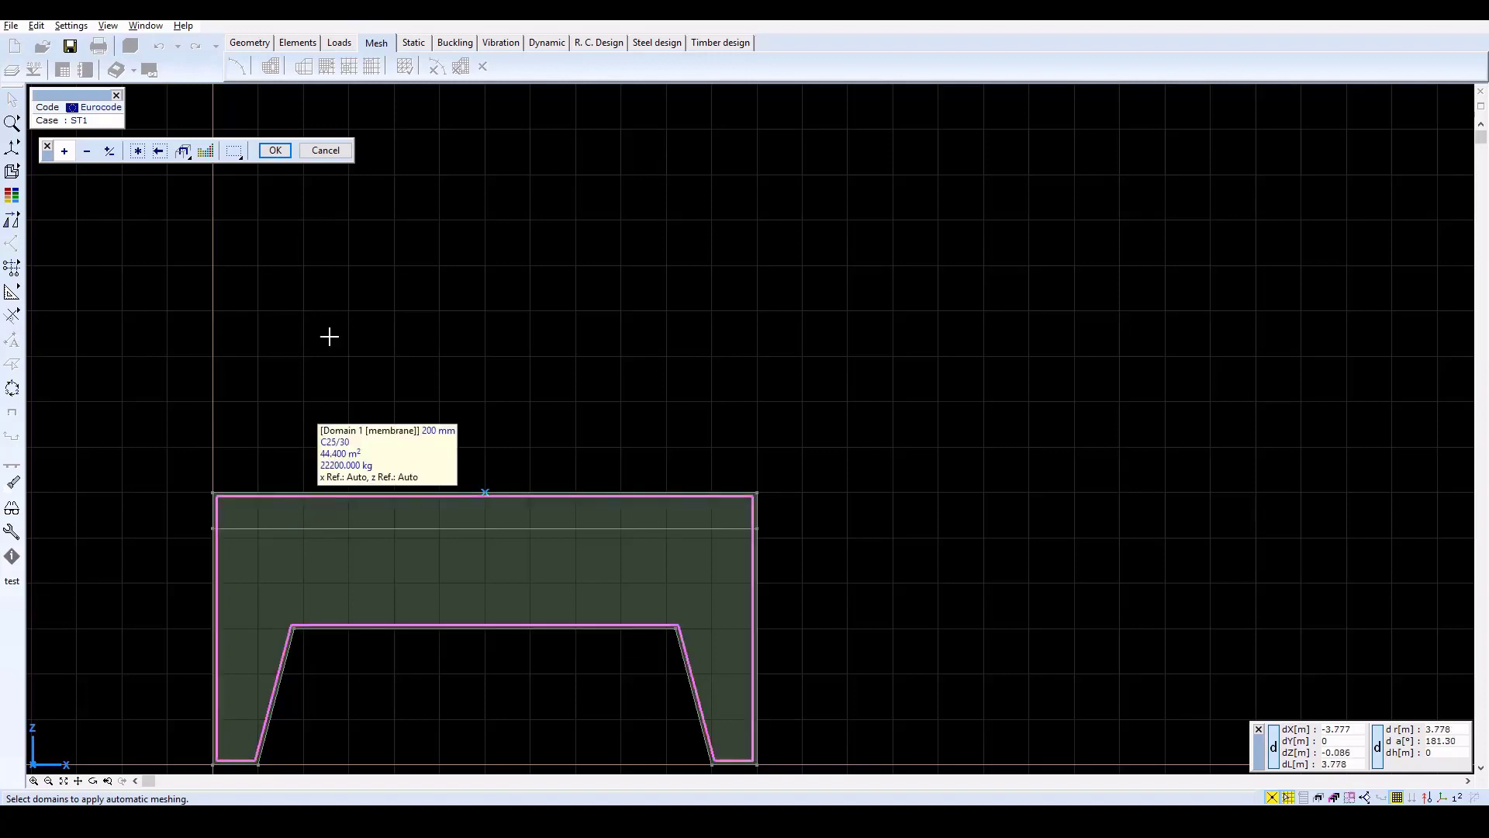
left_click(276, 150)
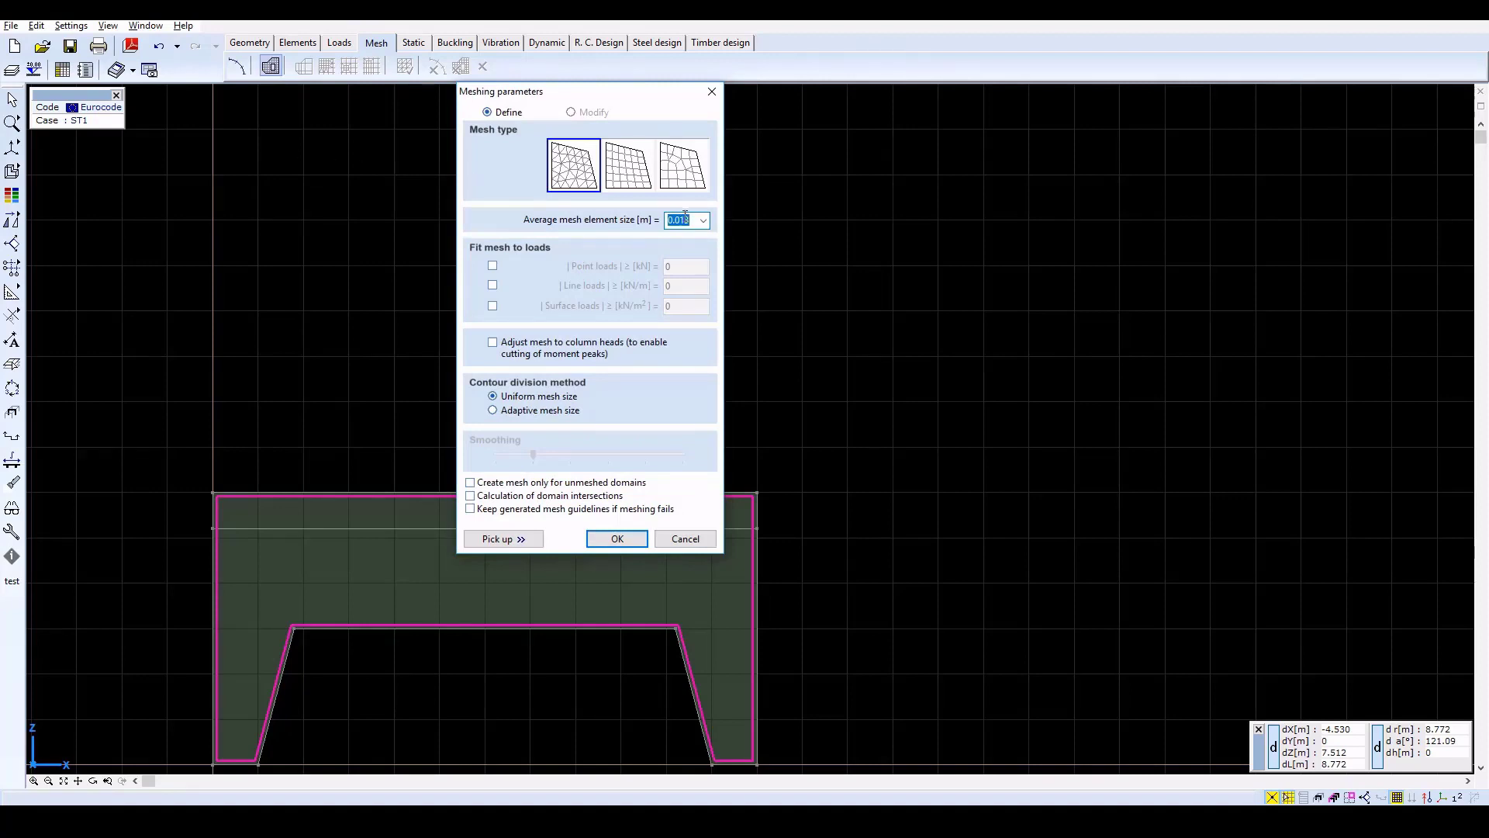
type("0.")
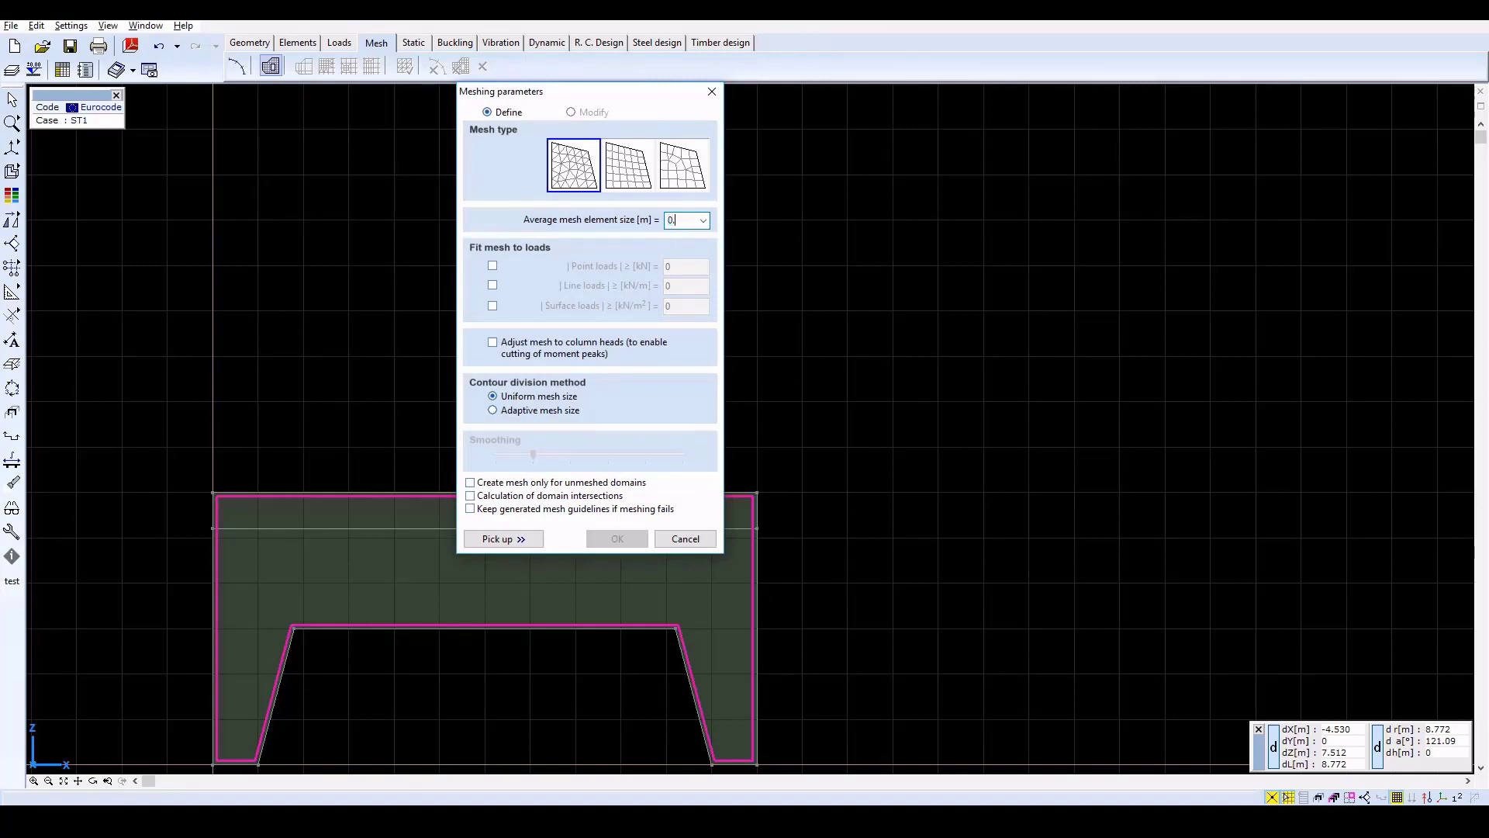
type("7")
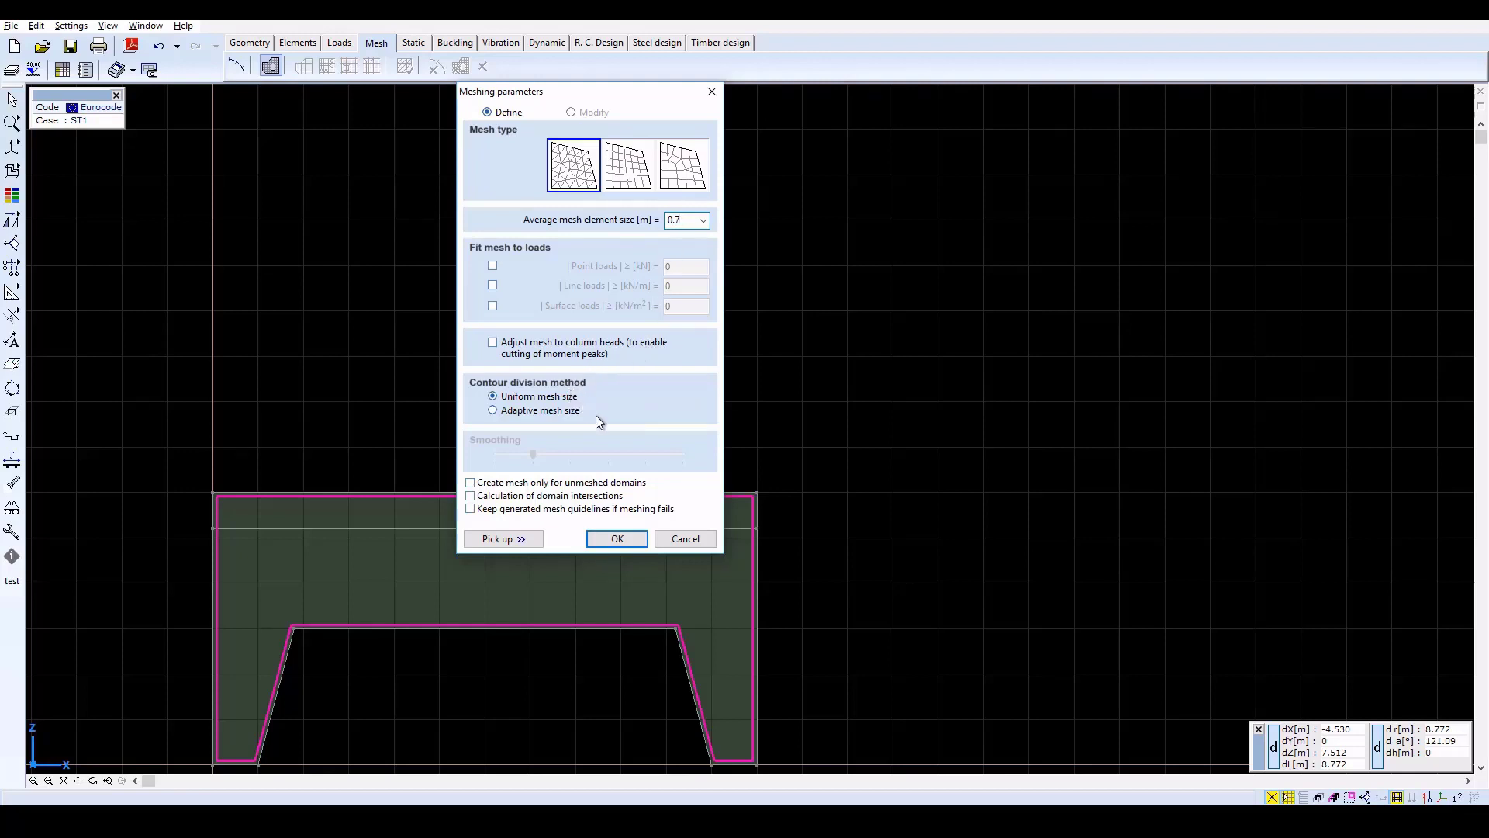
left_click(616, 538)
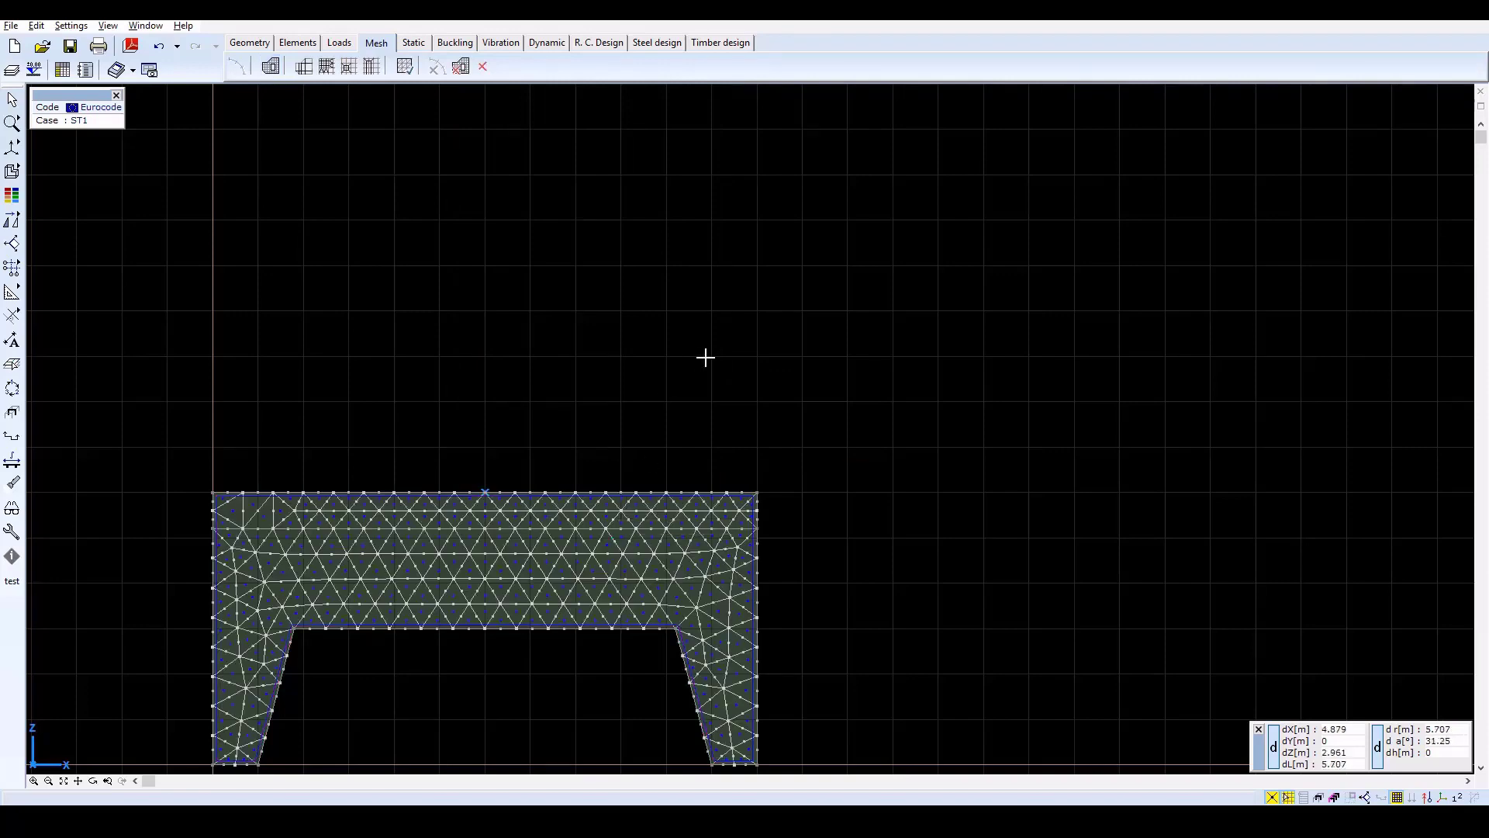
left_click(63, 780)
scroll(776, 441, "down", 2)
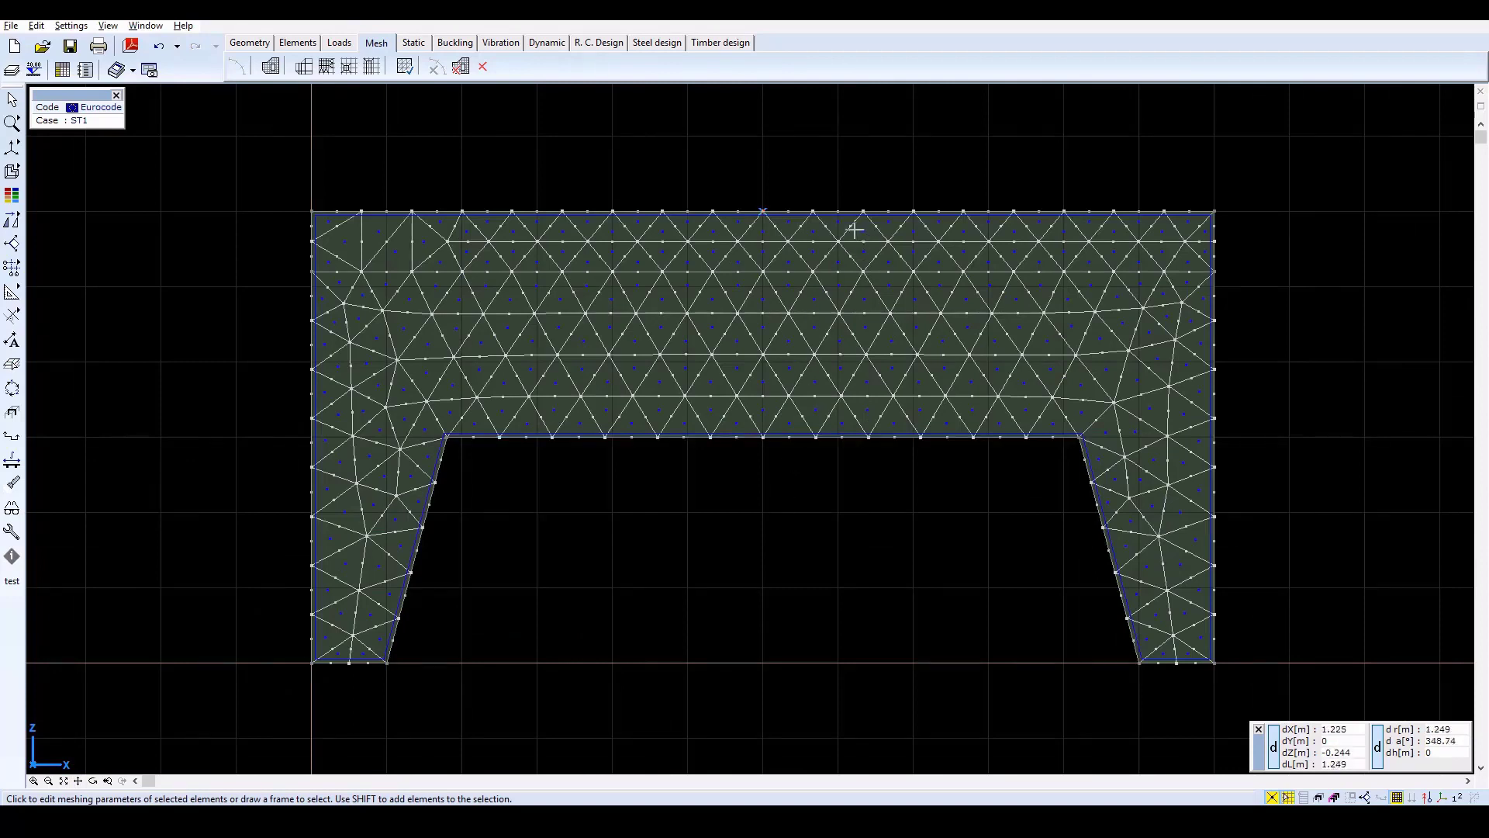
mouse_move(815, 235)
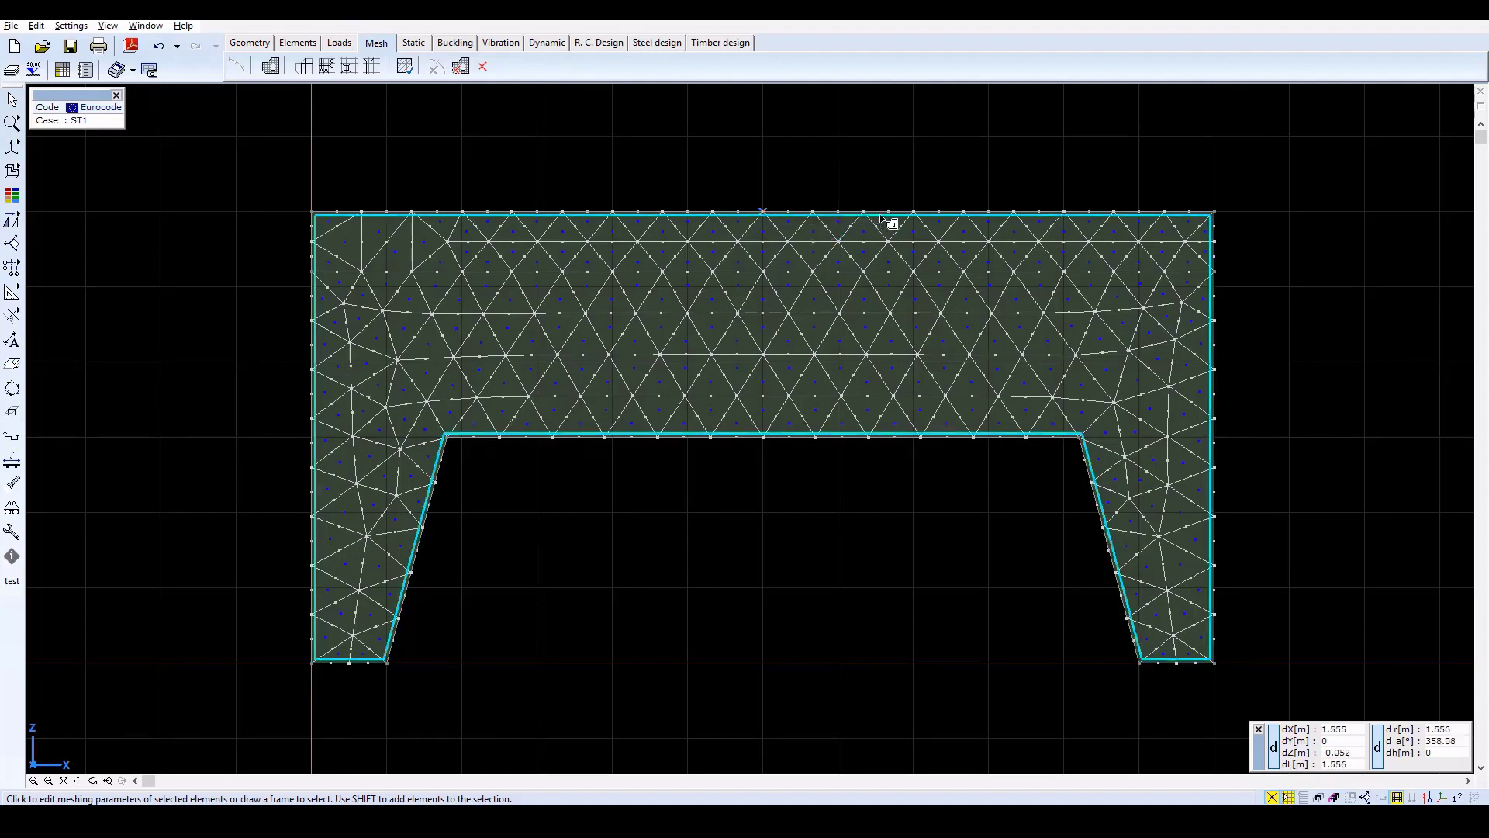
mouse_move(882, 218)
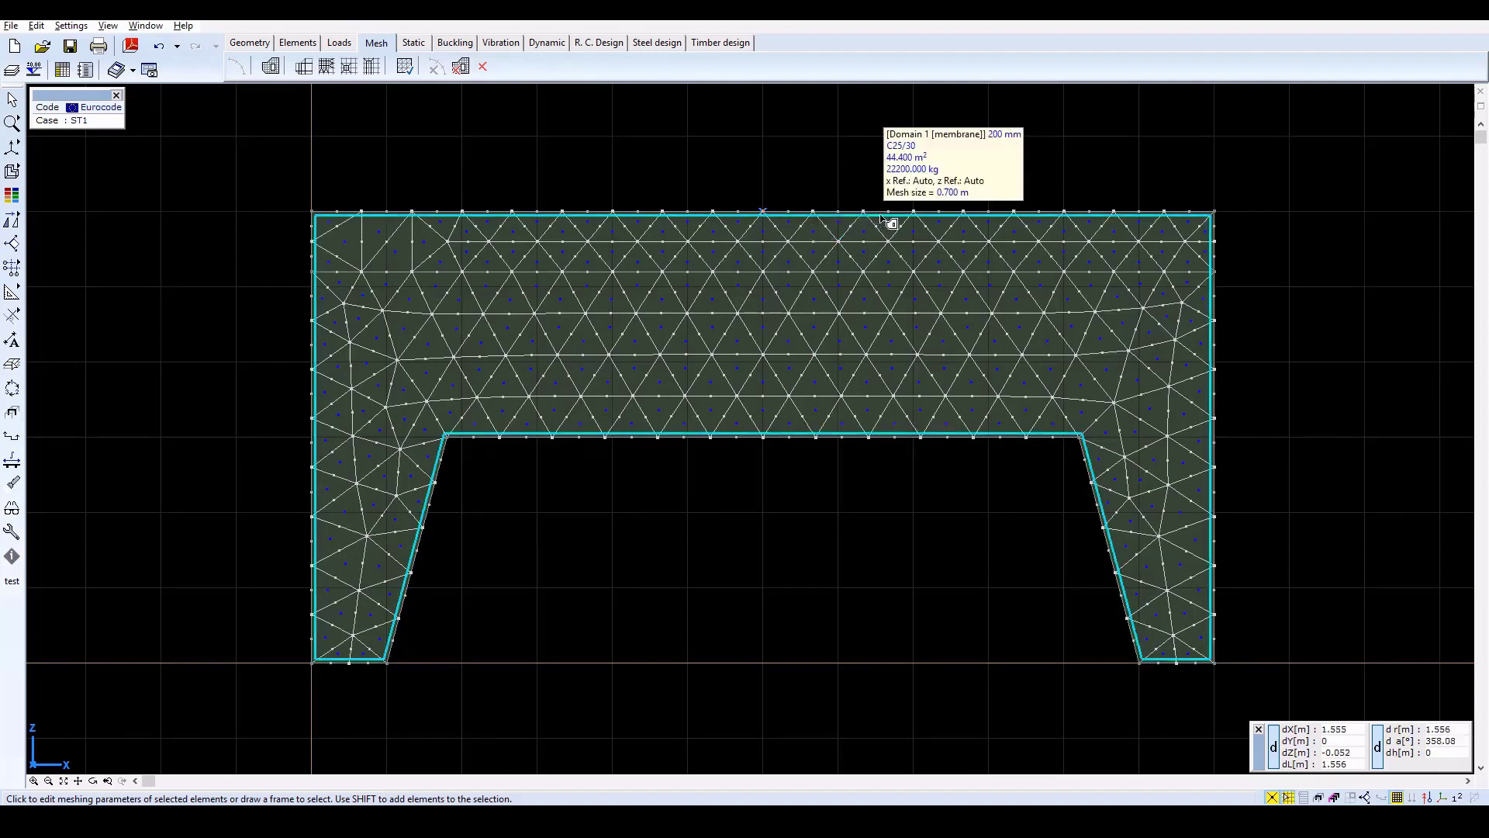
- Start defining line supports on the base edges of both wall legs
left_click(299, 44)
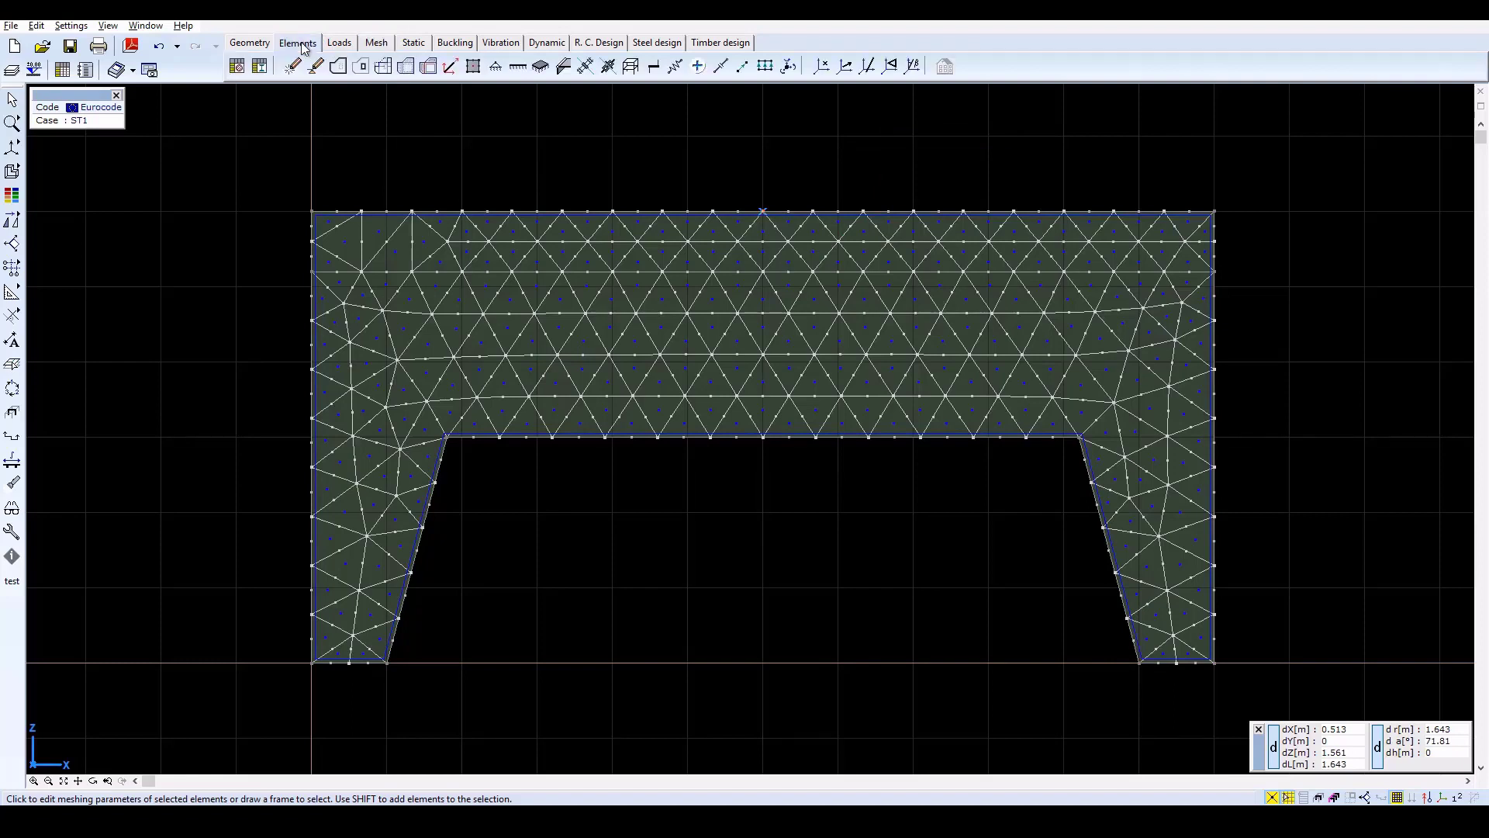
left_click(519, 66)
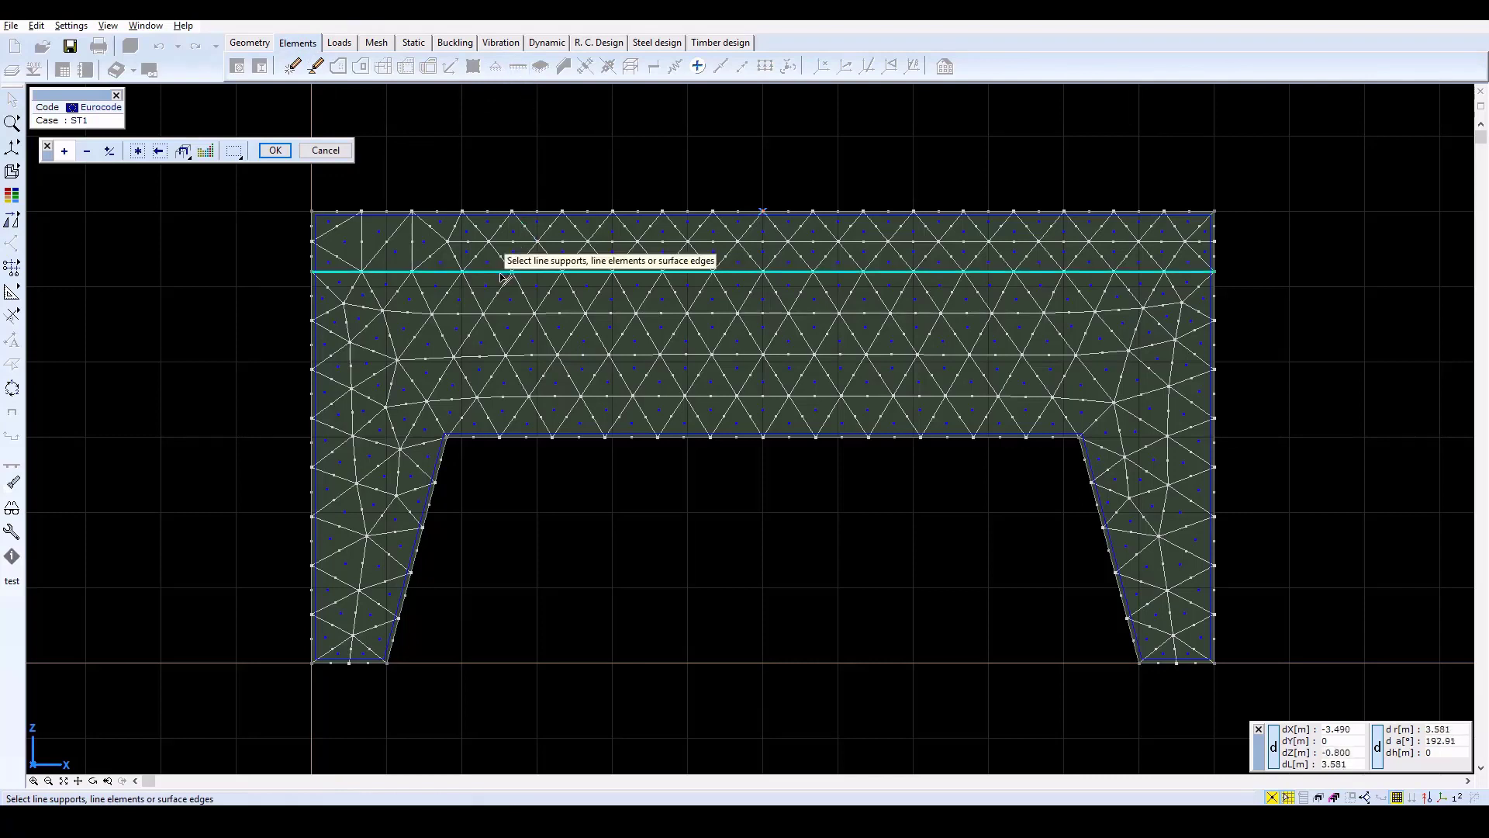
left_click(358, 664)
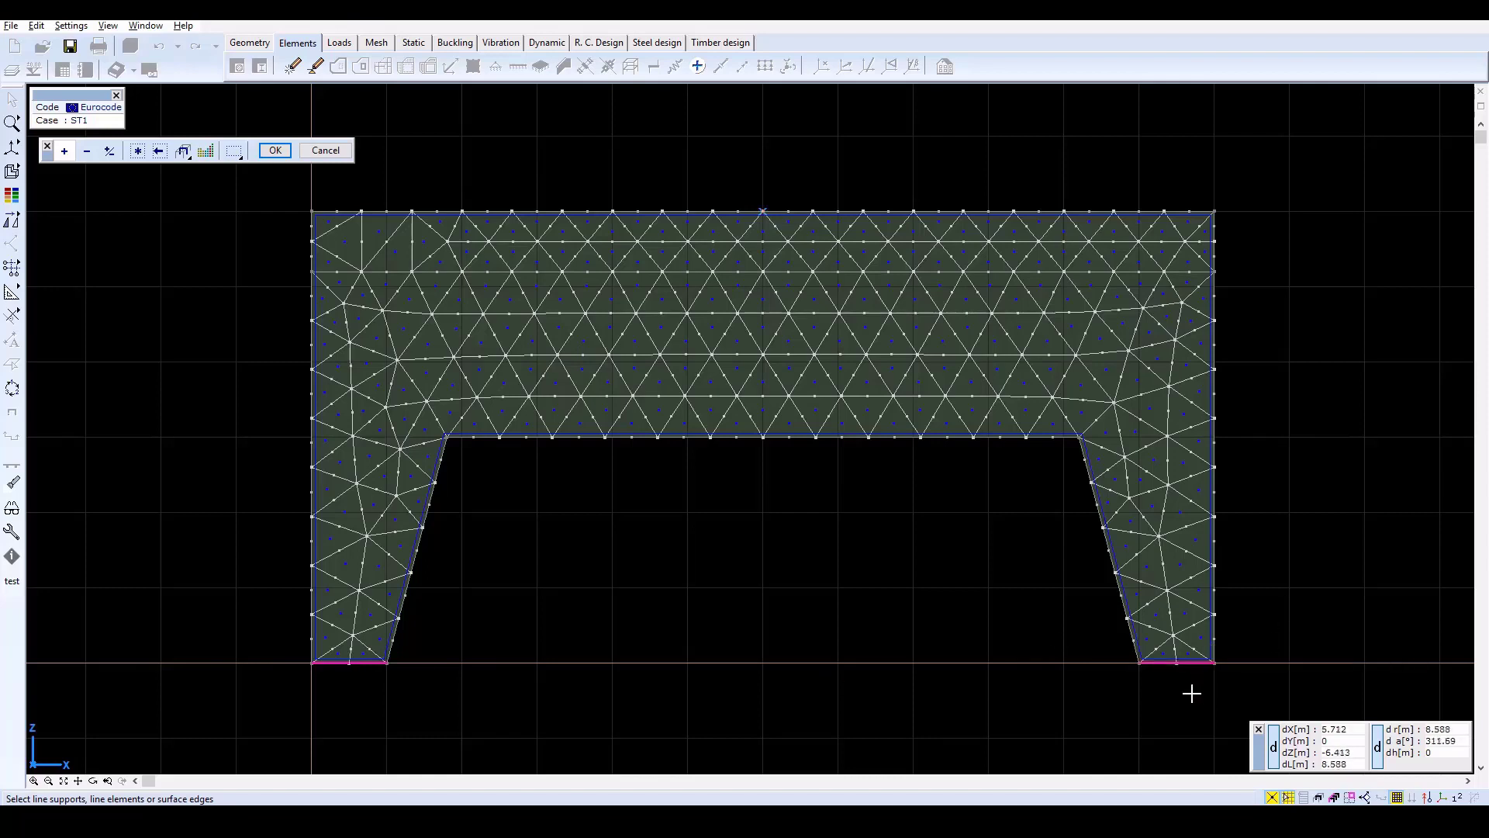
left_click(274, 152)
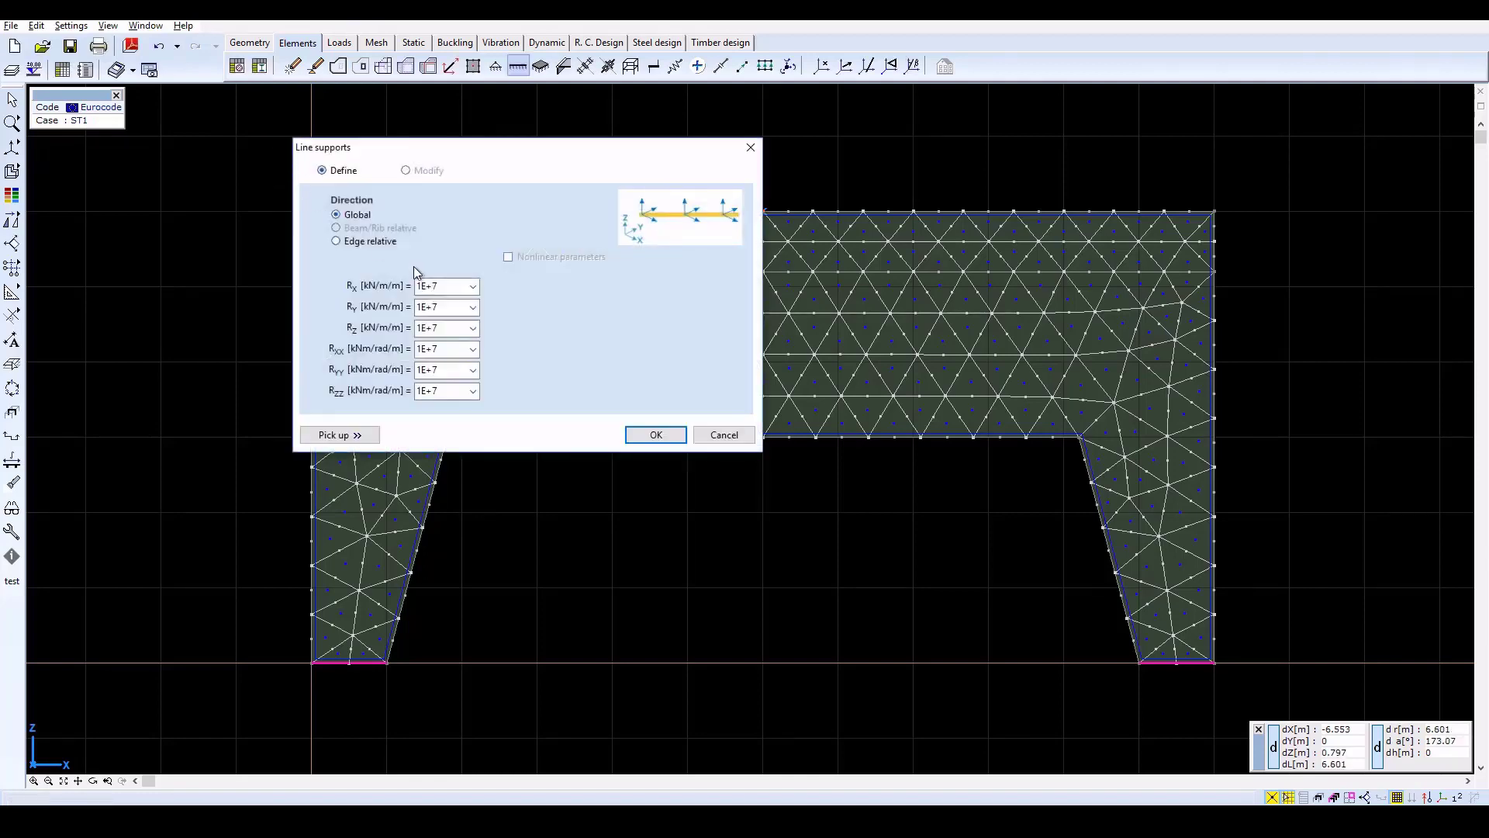
- Set RY, RXX, RYY and RZZ to 0 for the global line supports, keeping RX and RZ at 1E+7, and create them
double_click(448, 304)
left_click(473, 307)
left_click(473, 329)
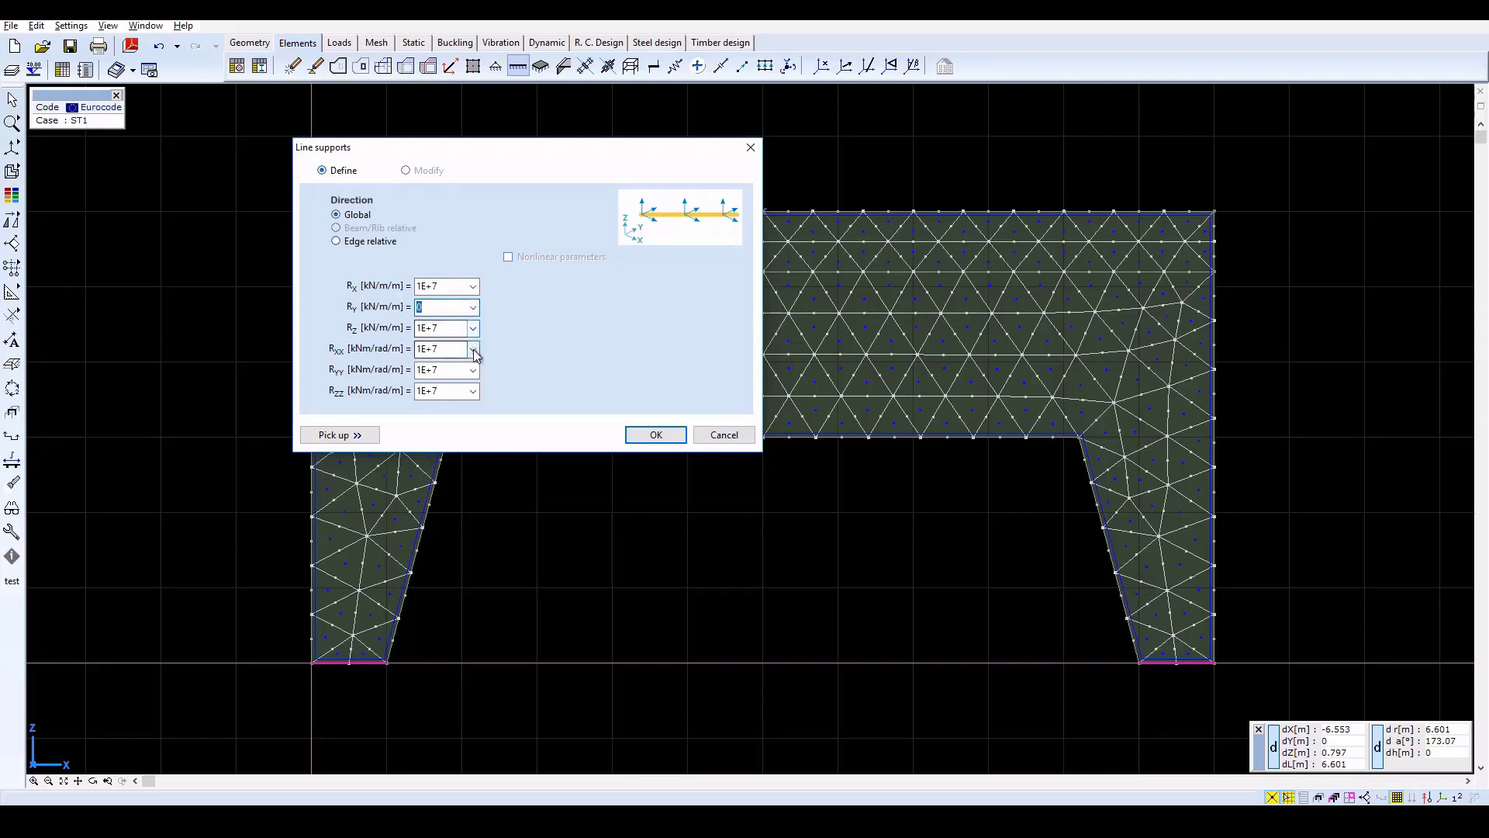
left_click(473, 349)
left_click(473, 371)
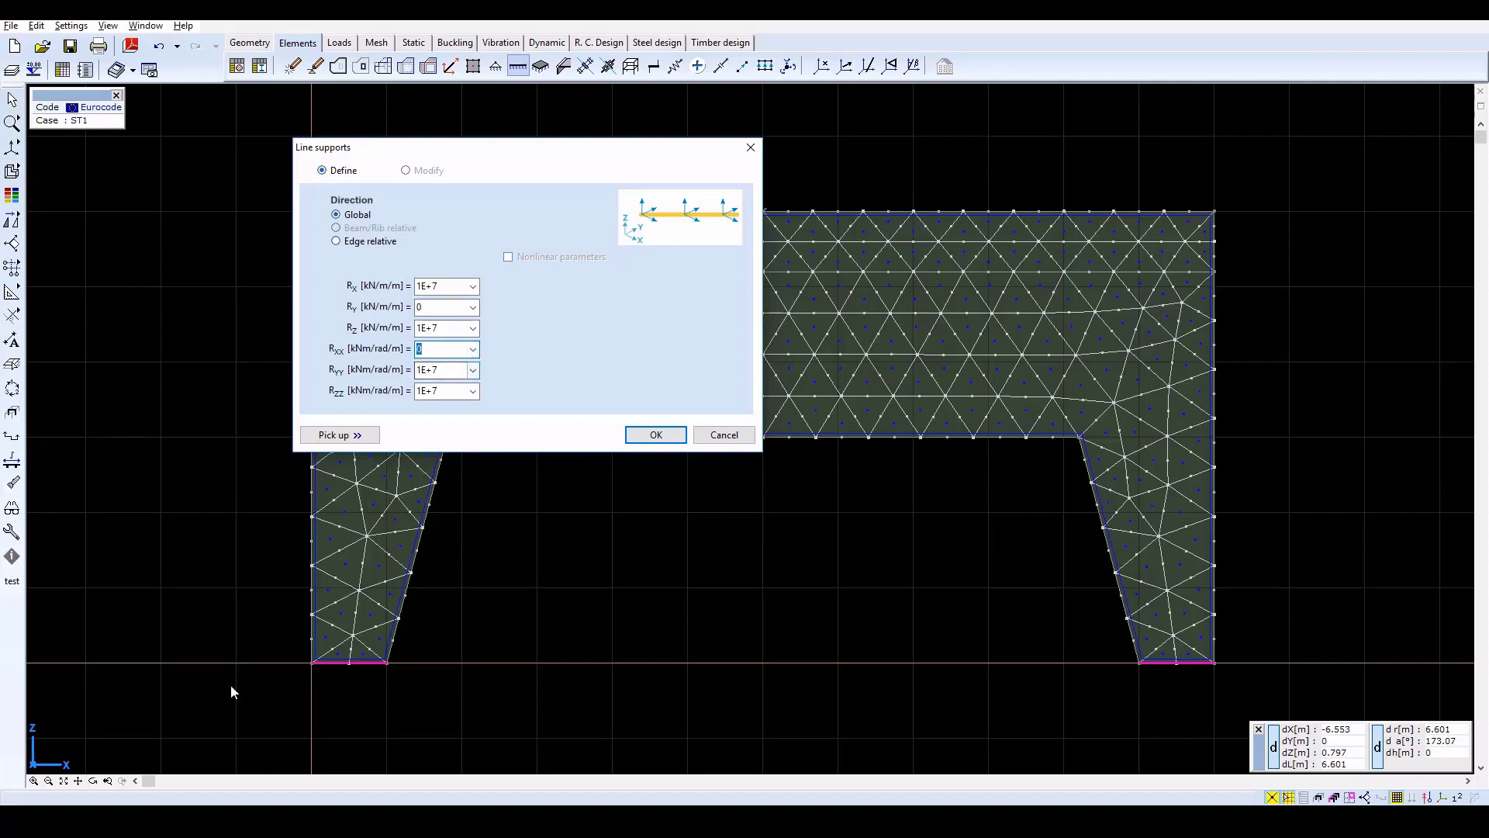
left_click(472, 370)
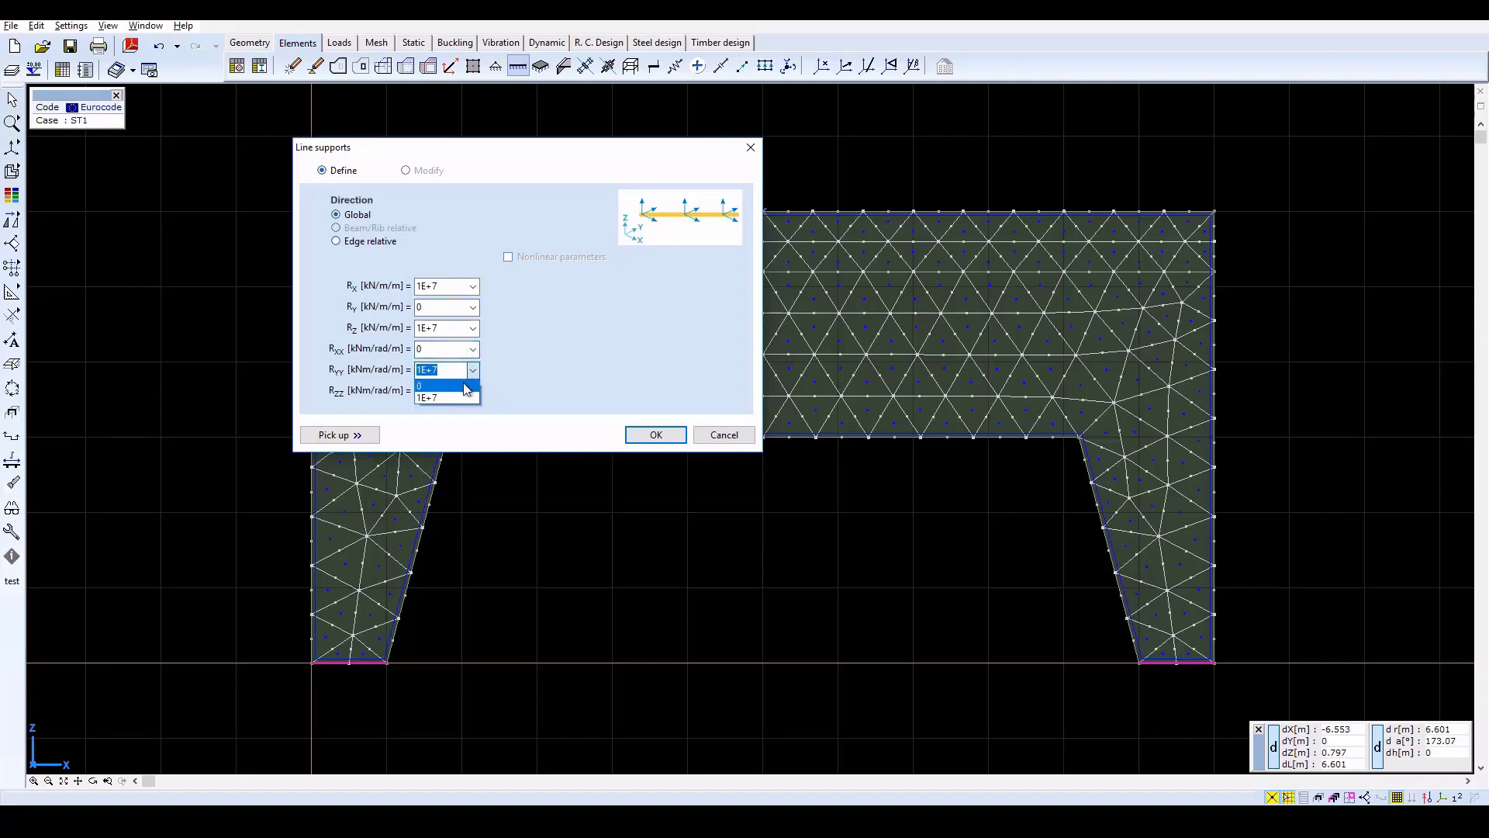
left_click(466, 386)
left_click(472, 391)
left_click(458, 406)
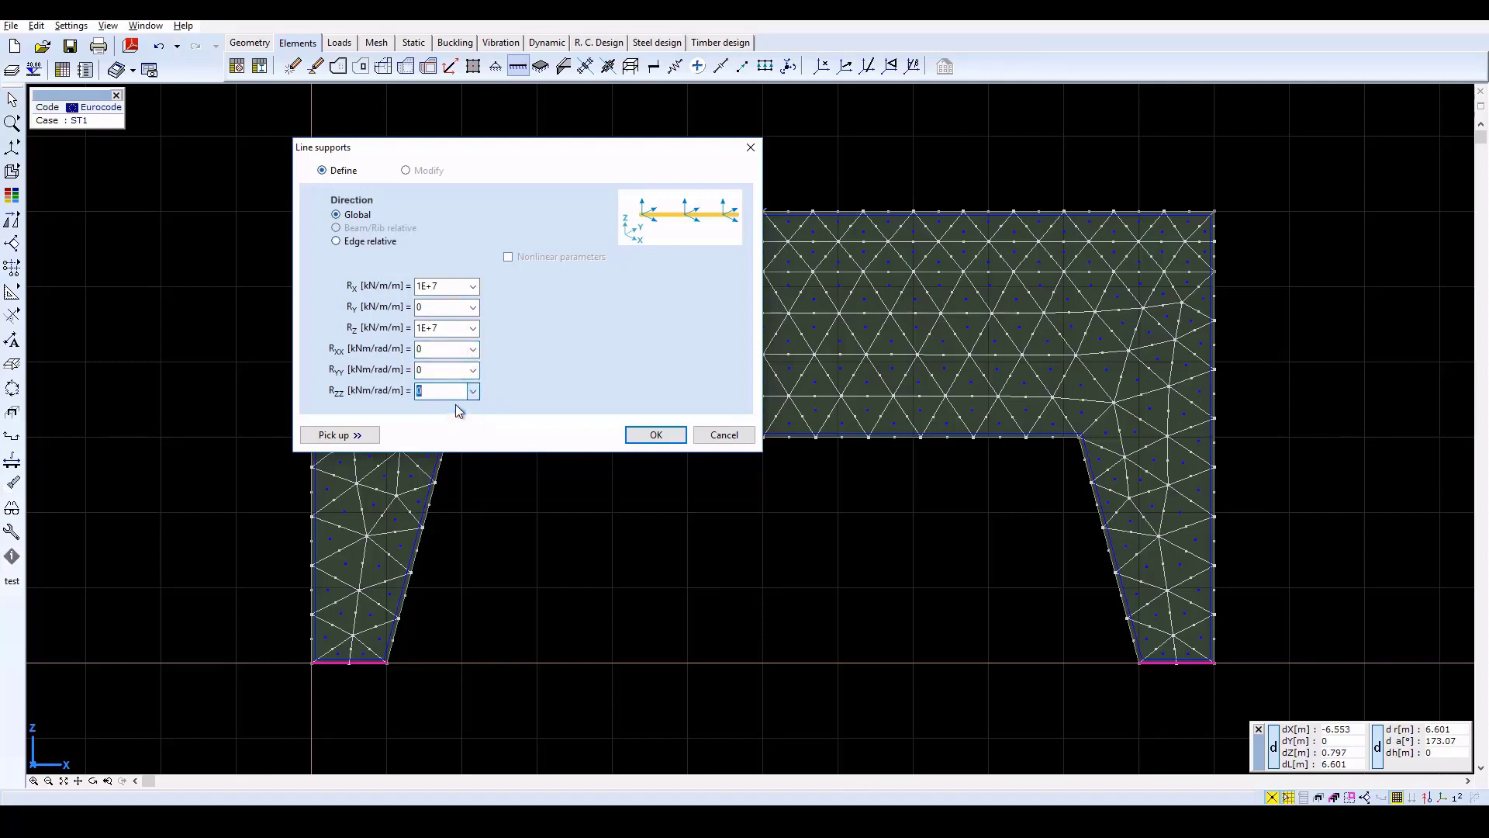
left_click(649, 437)
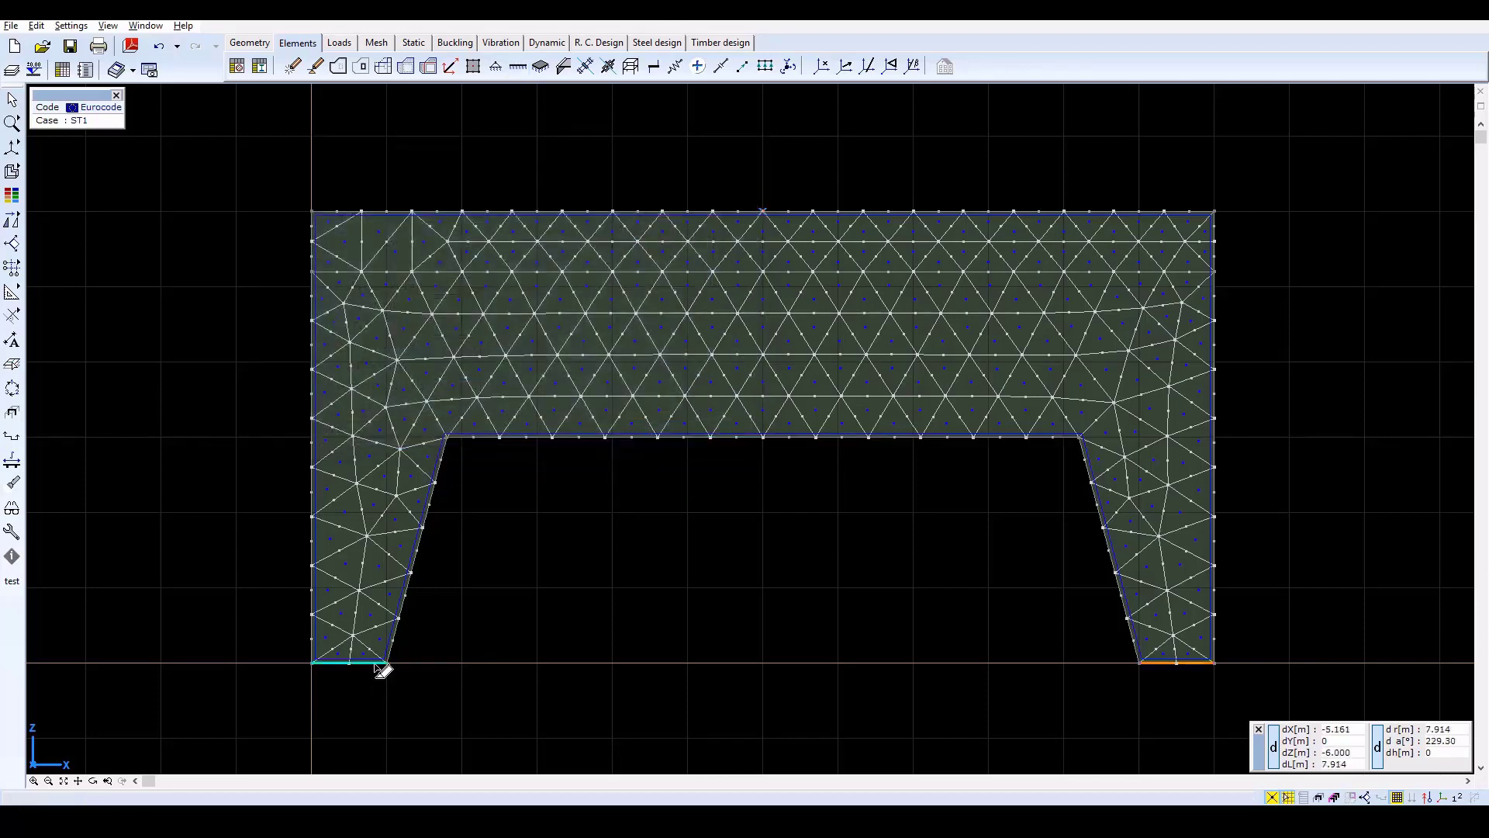
mouse_move(378, 667)
- Add a local membrane edge load of py = 50 kN/m along the internal line 0.8 m below the wall's top edge
left_click(342, 44)
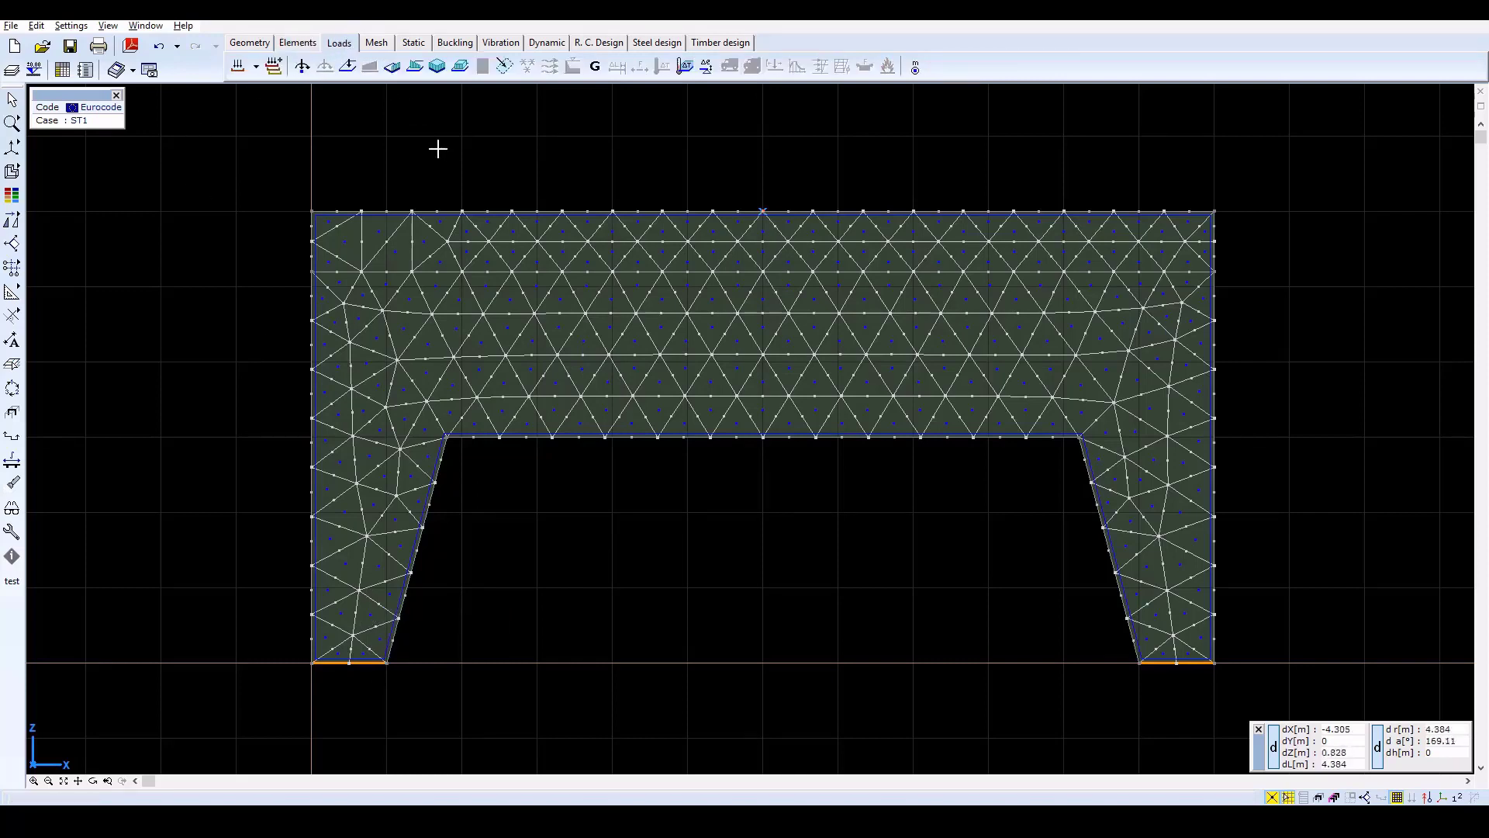
left_click(393, 68)
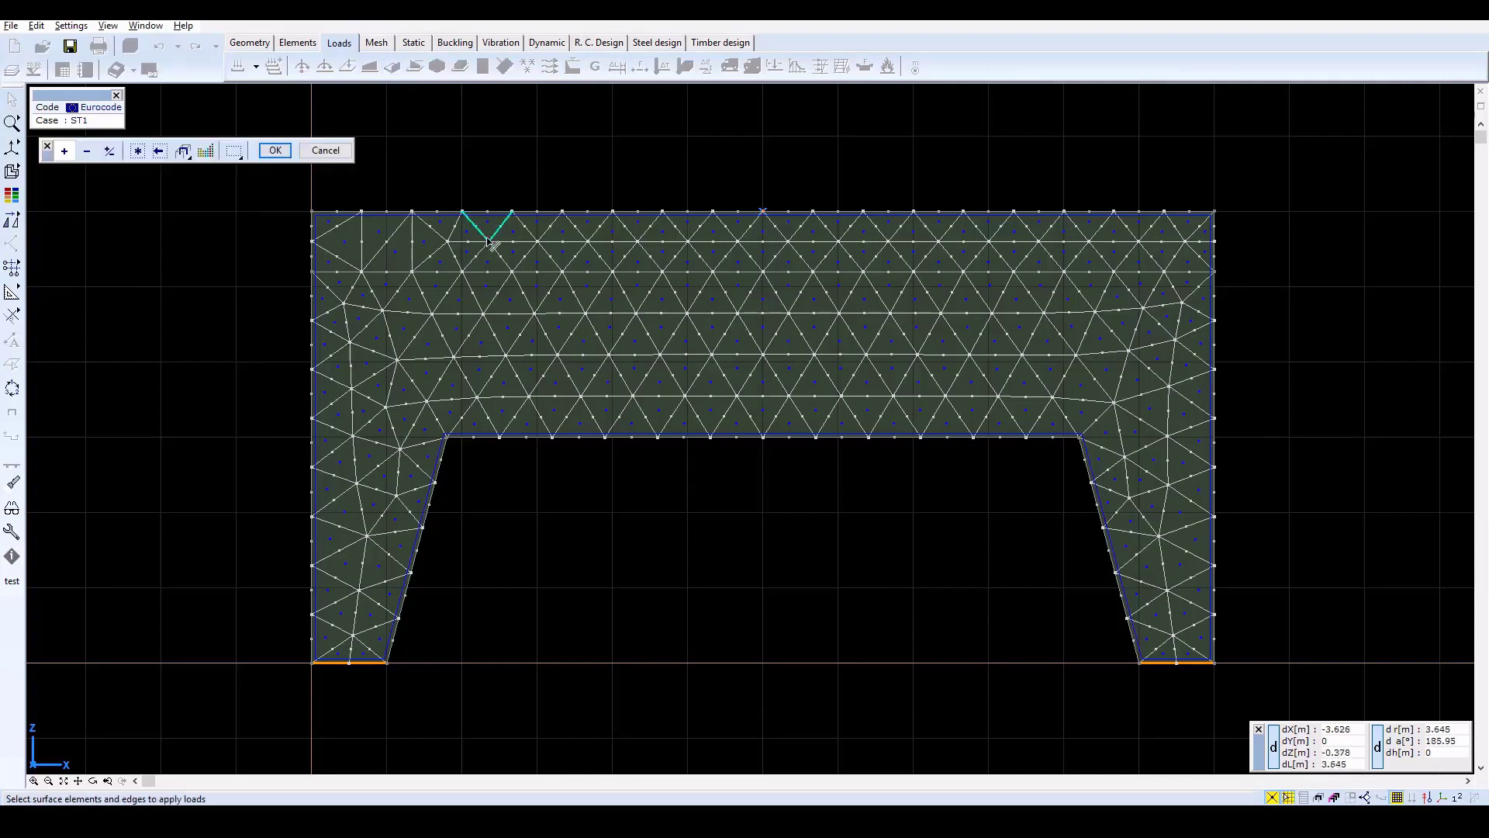
left_click(500, 271)
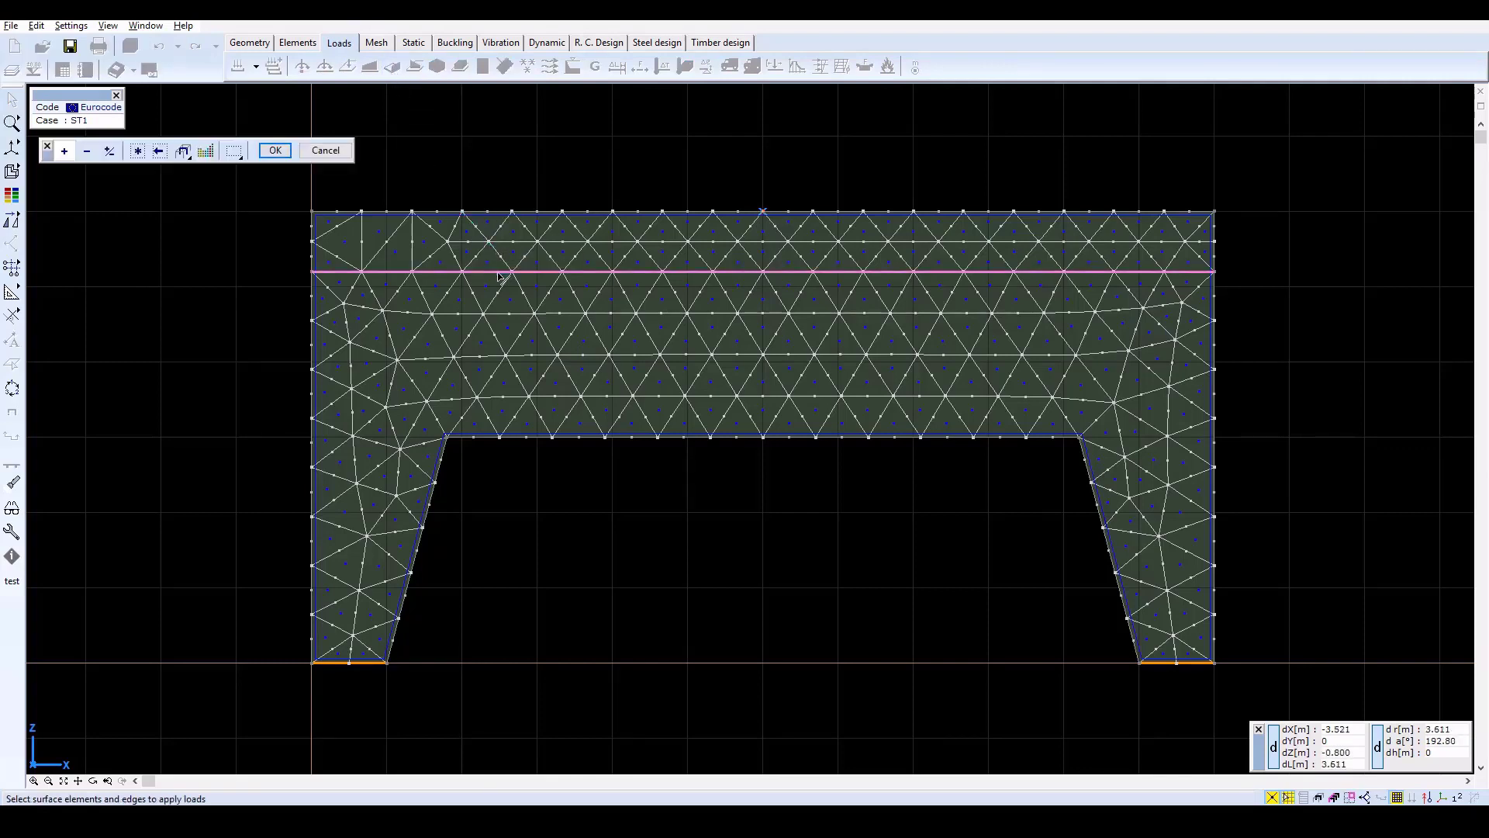
left_click(276, 150)
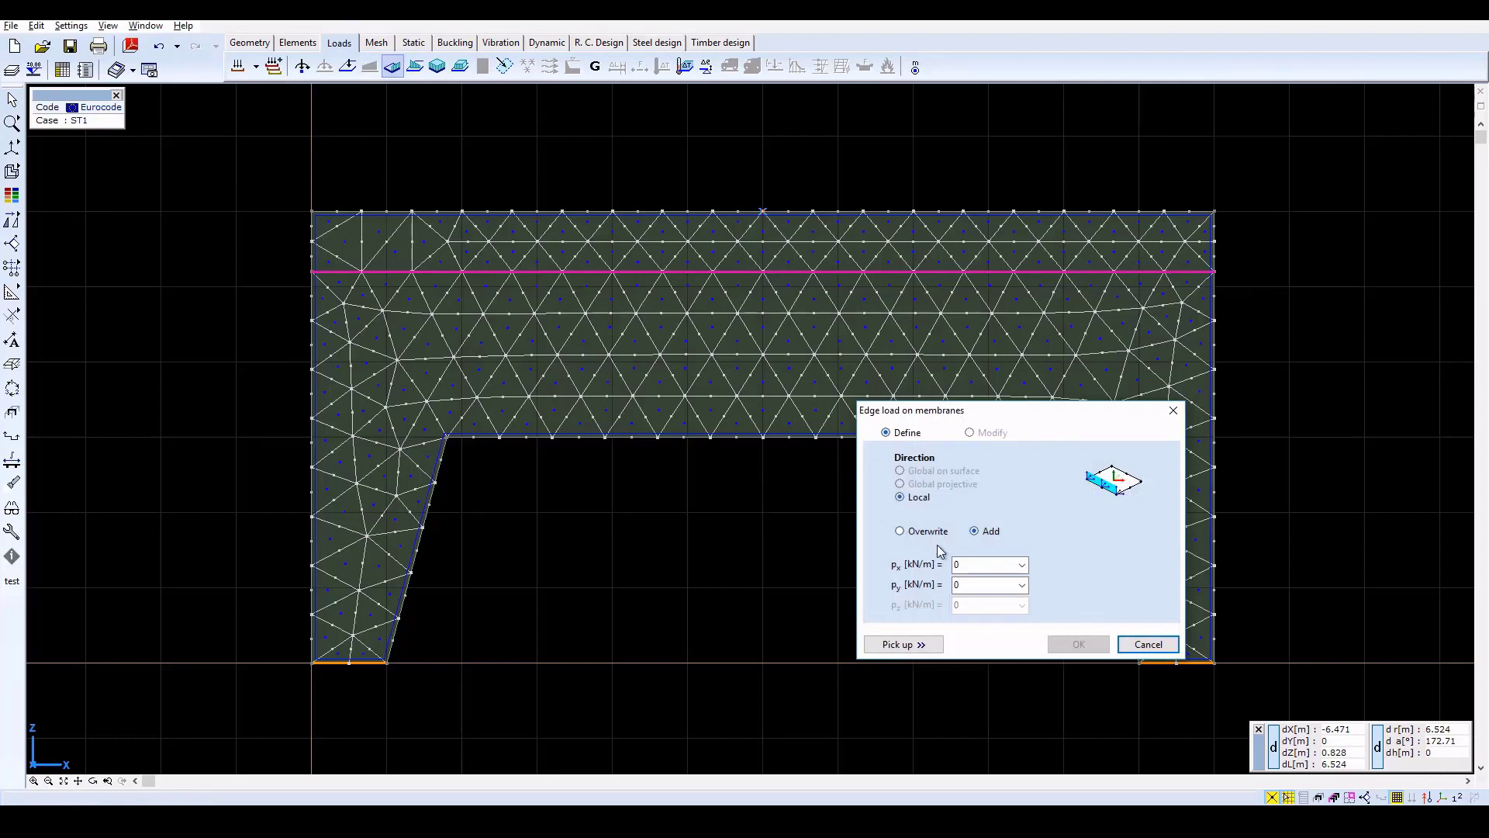
double_click(977, 583)
type("50")
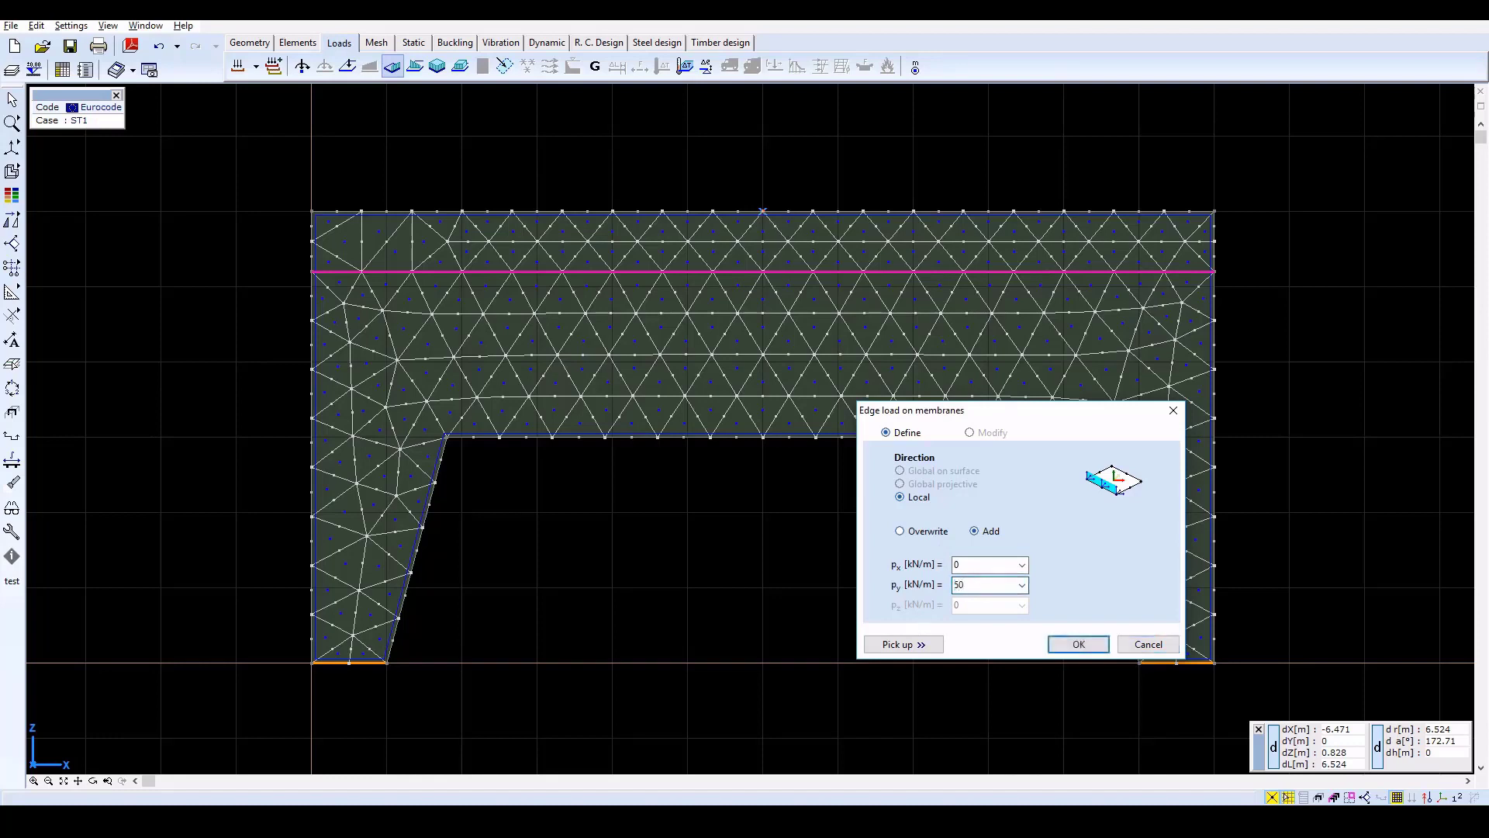
left_click(1079, 645)
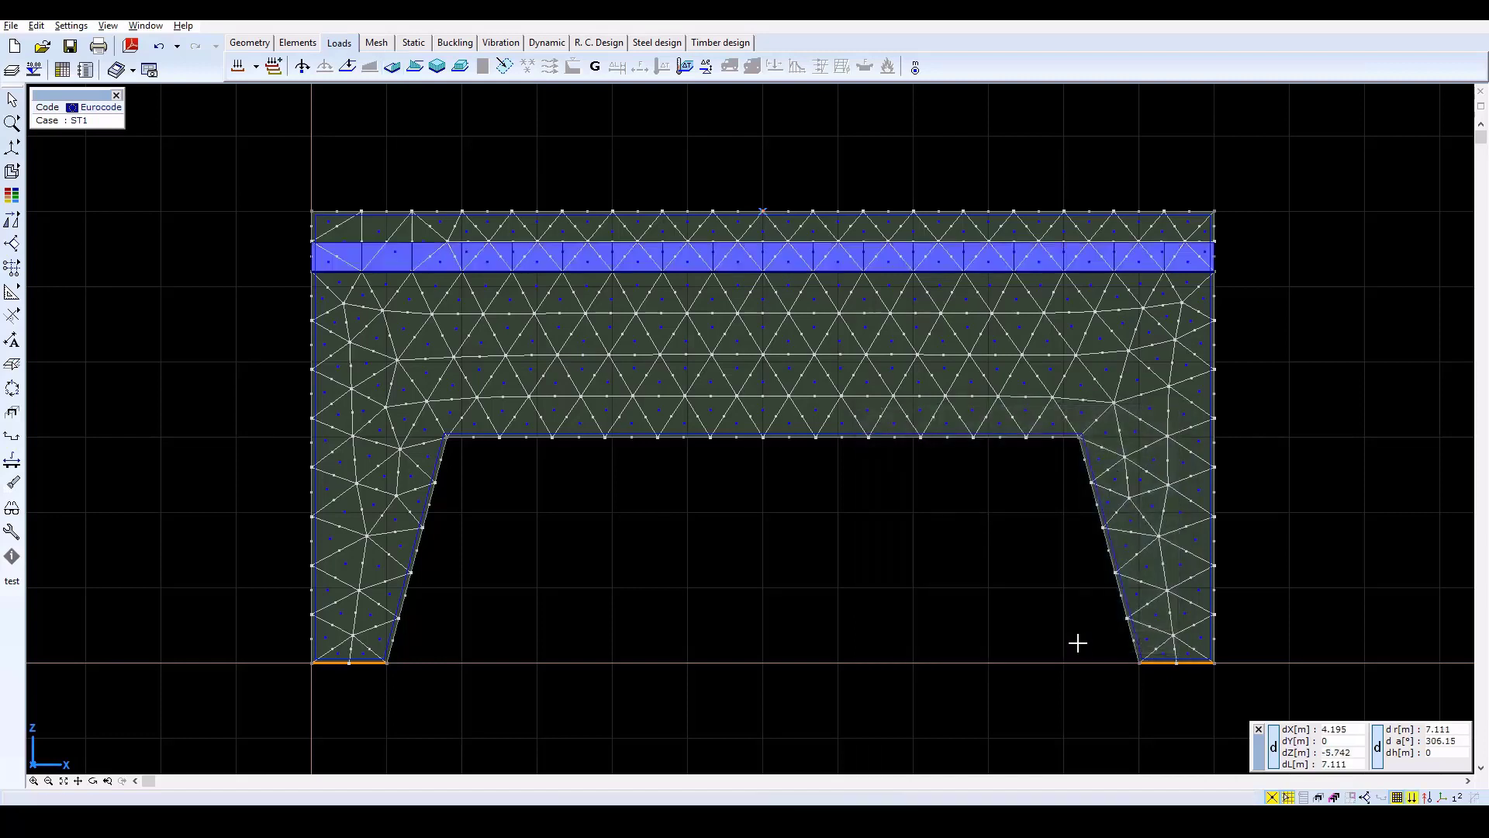
- Run the linear static analysis with nodal degrees of freedom set automatically for a membrane in the X-Z plane
left_click(414, 43)
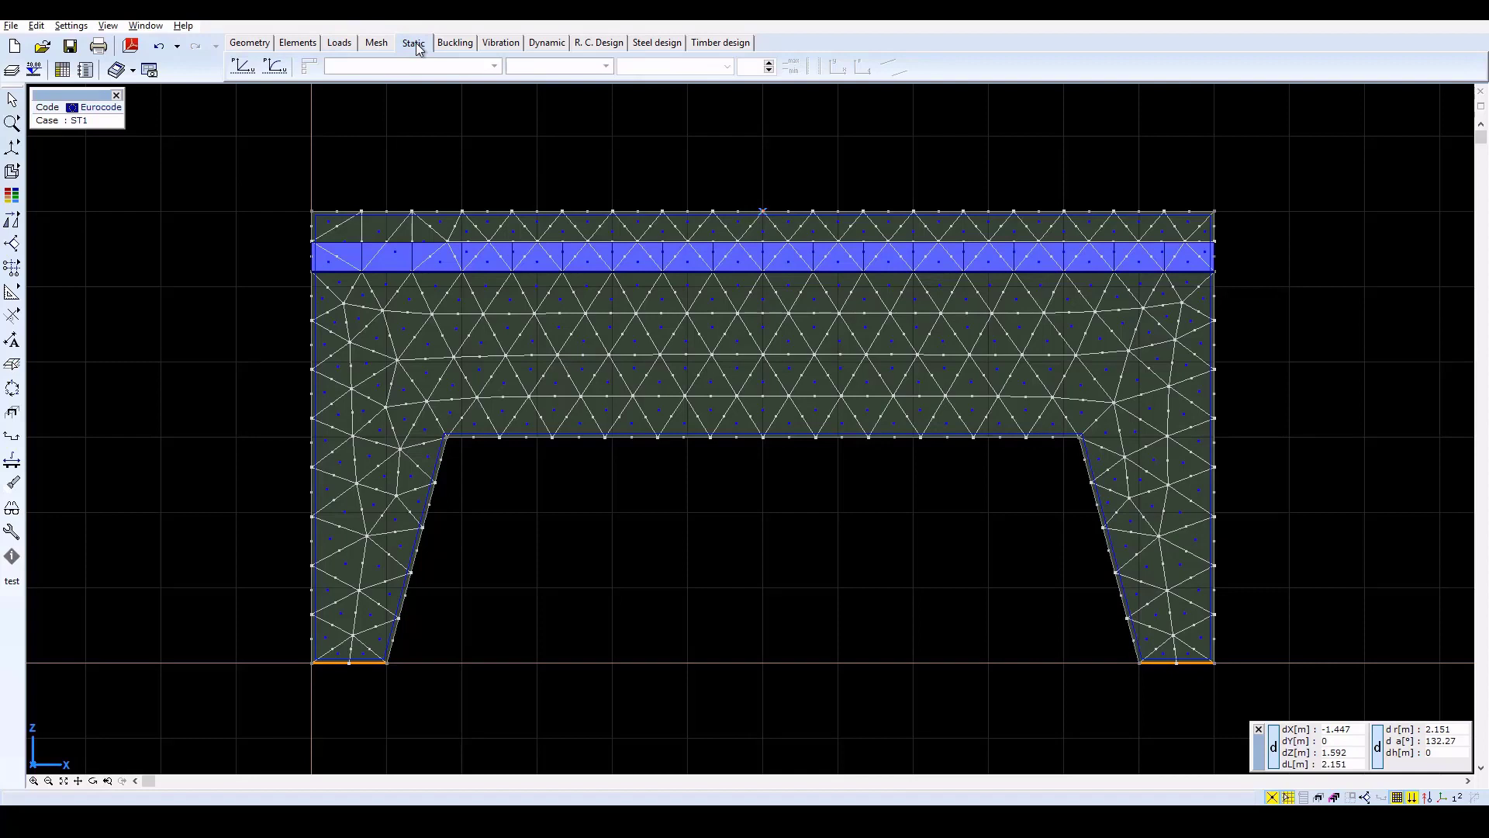
left_click(242, 66)
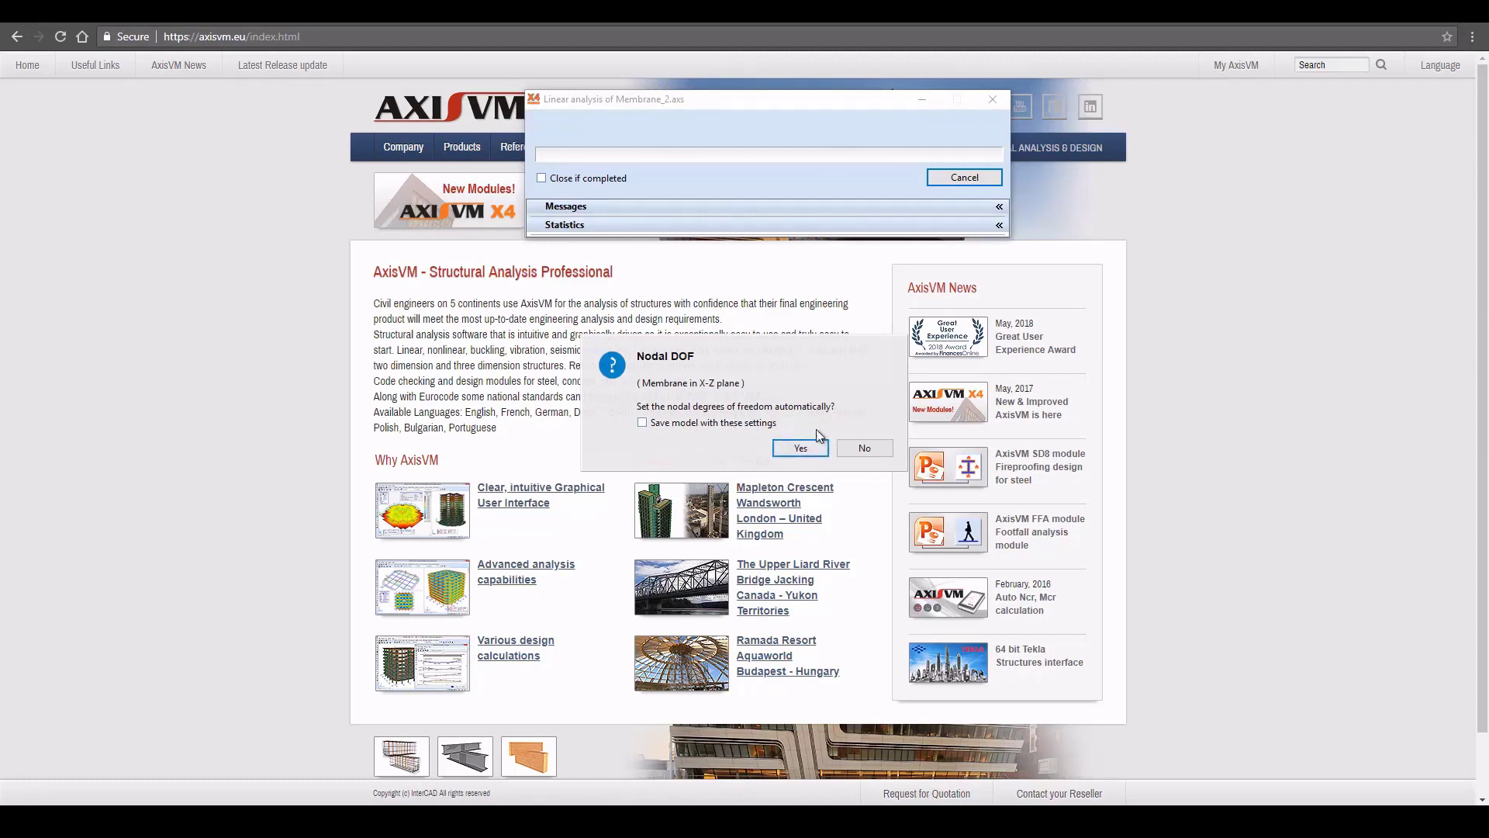
left_click(801, 448)
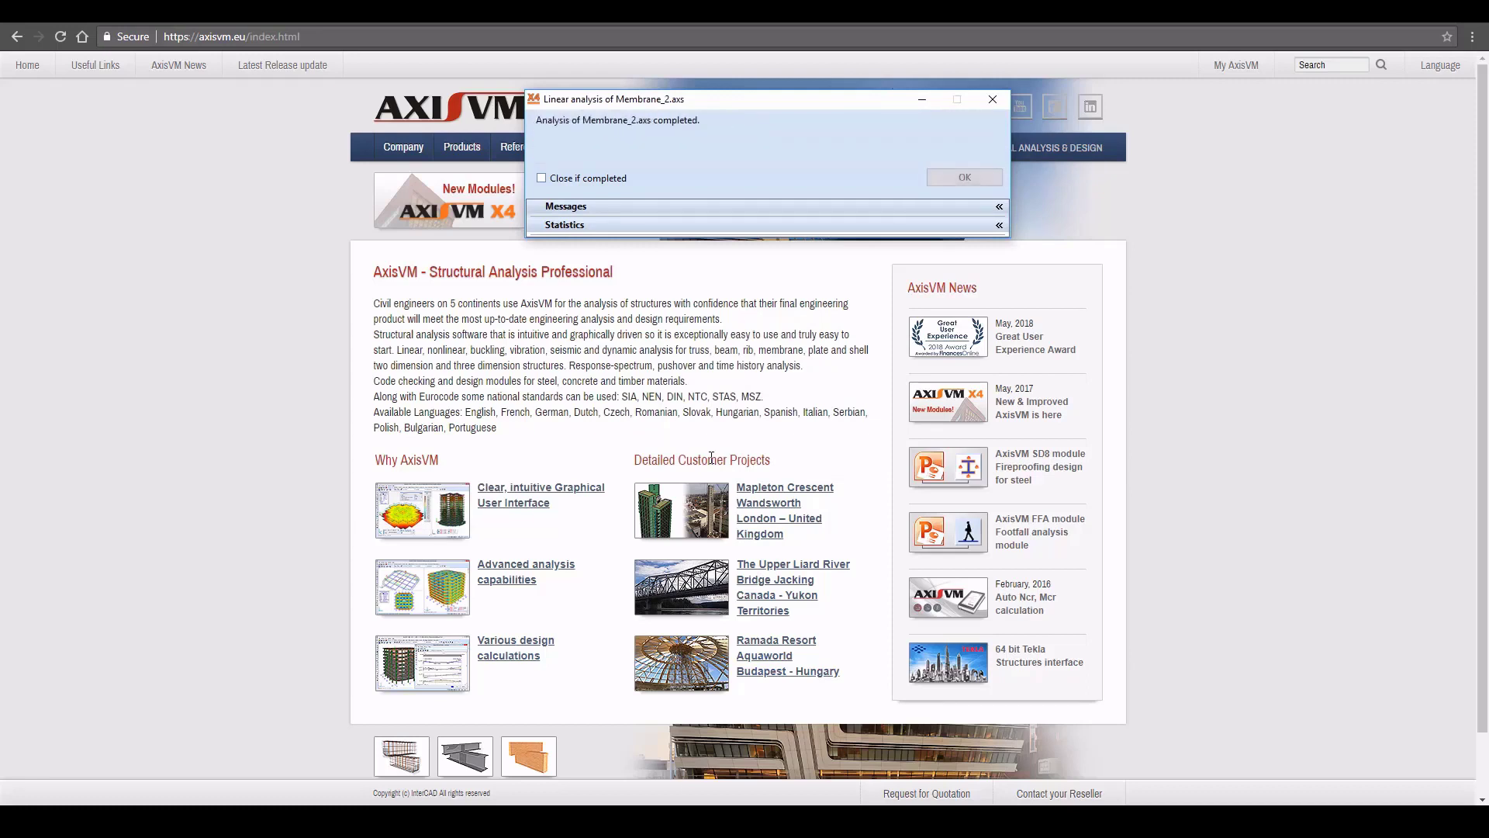
left_click(955, 178)
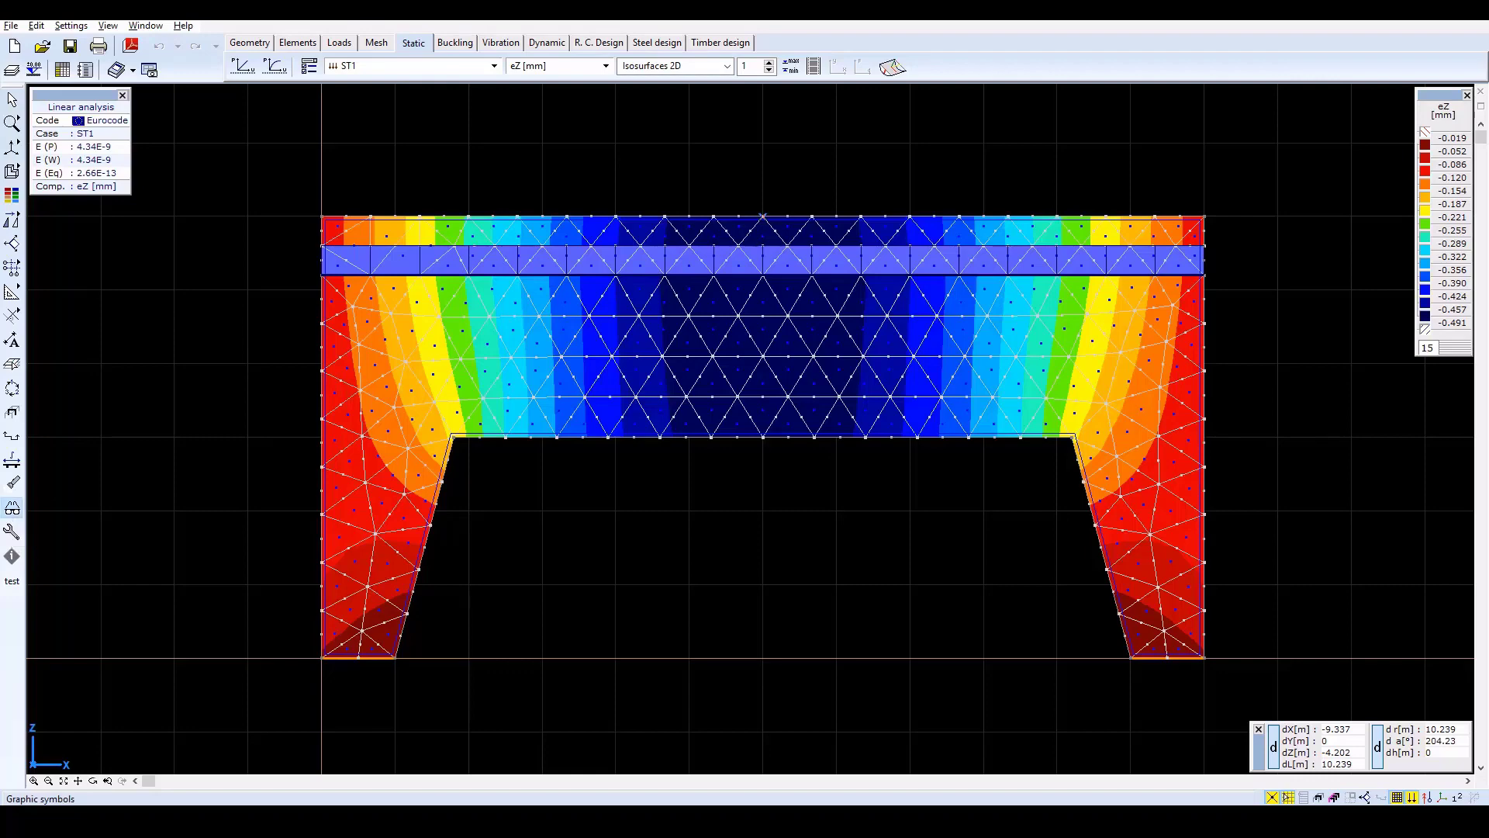
- Hide all load symbols and the surface center symbols in the result display
left_click(13, 529)
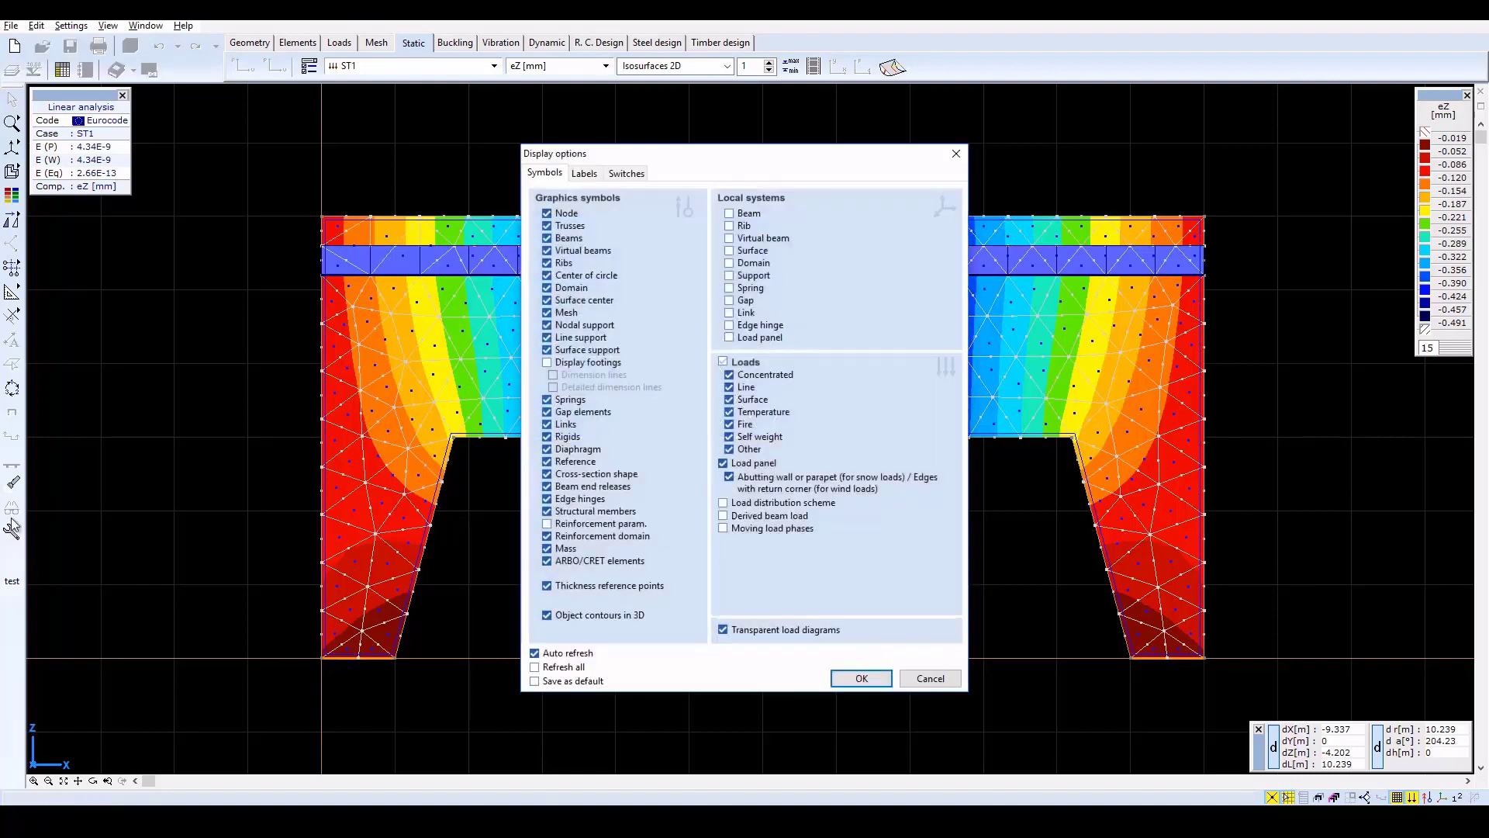
left_click(725, 363)
left_click(724, 362)
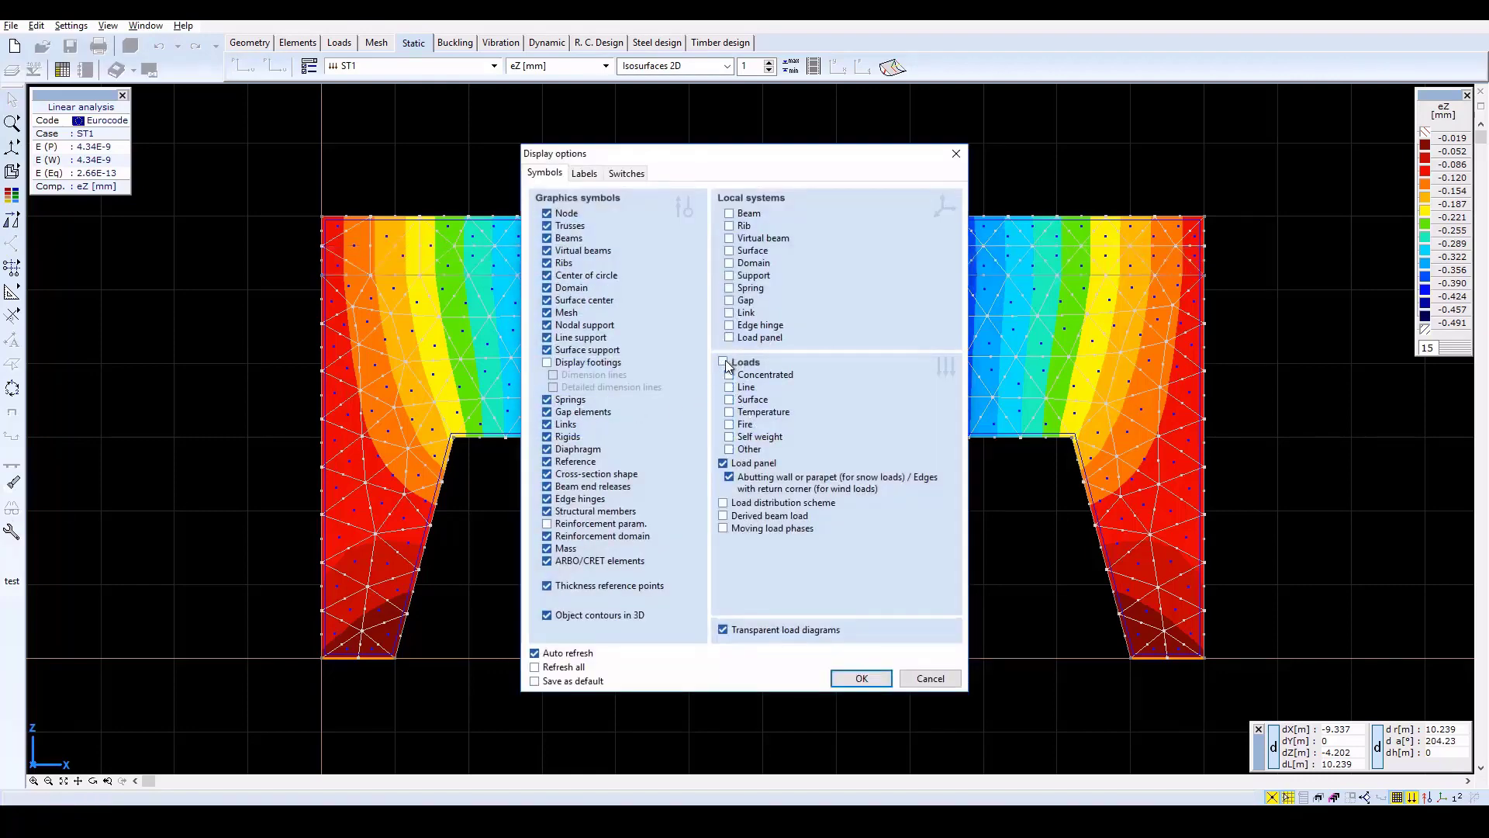
left_click(867, 673)
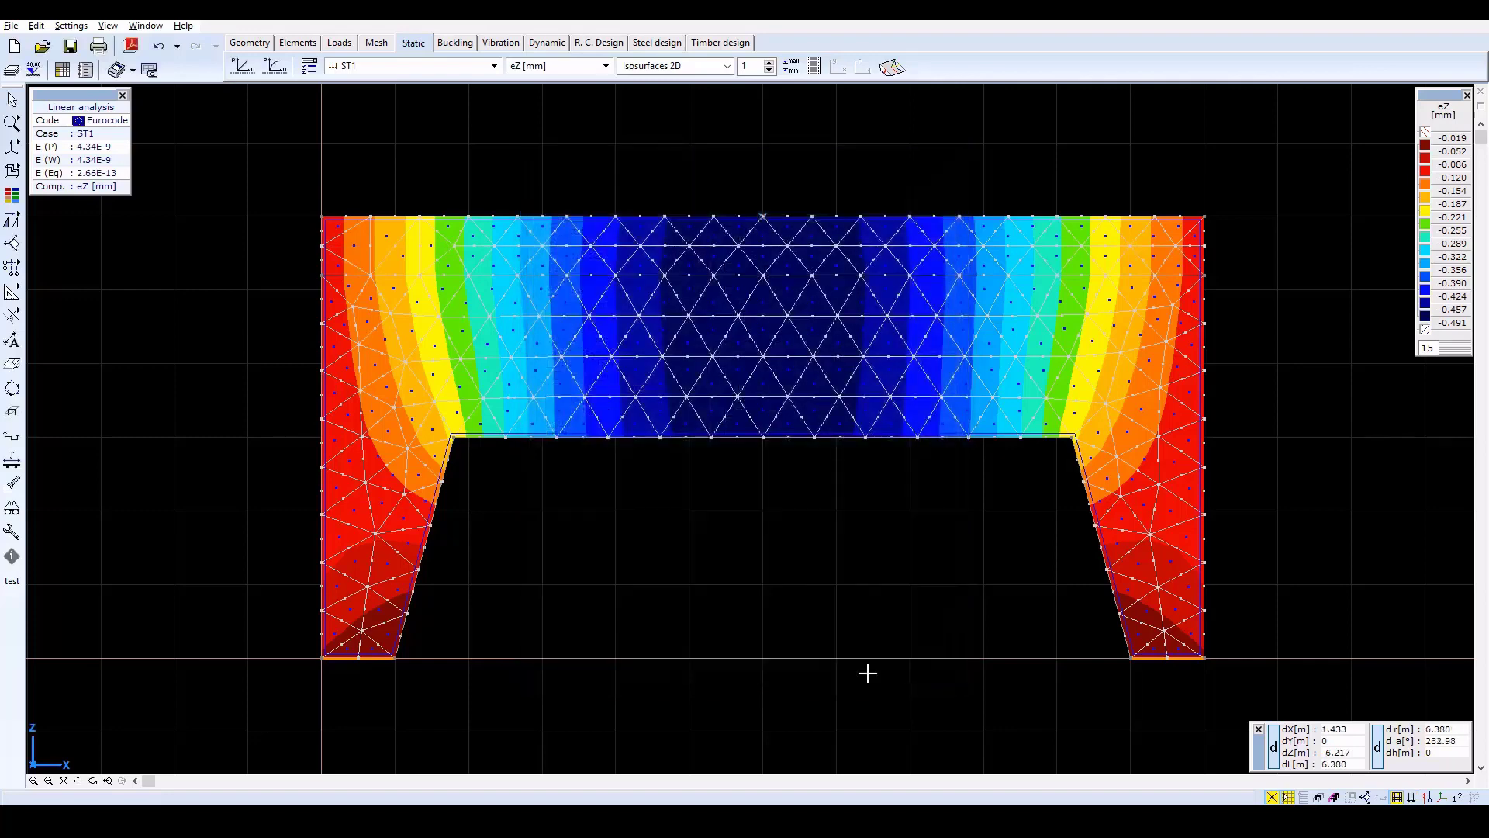
left_click(12, 508)
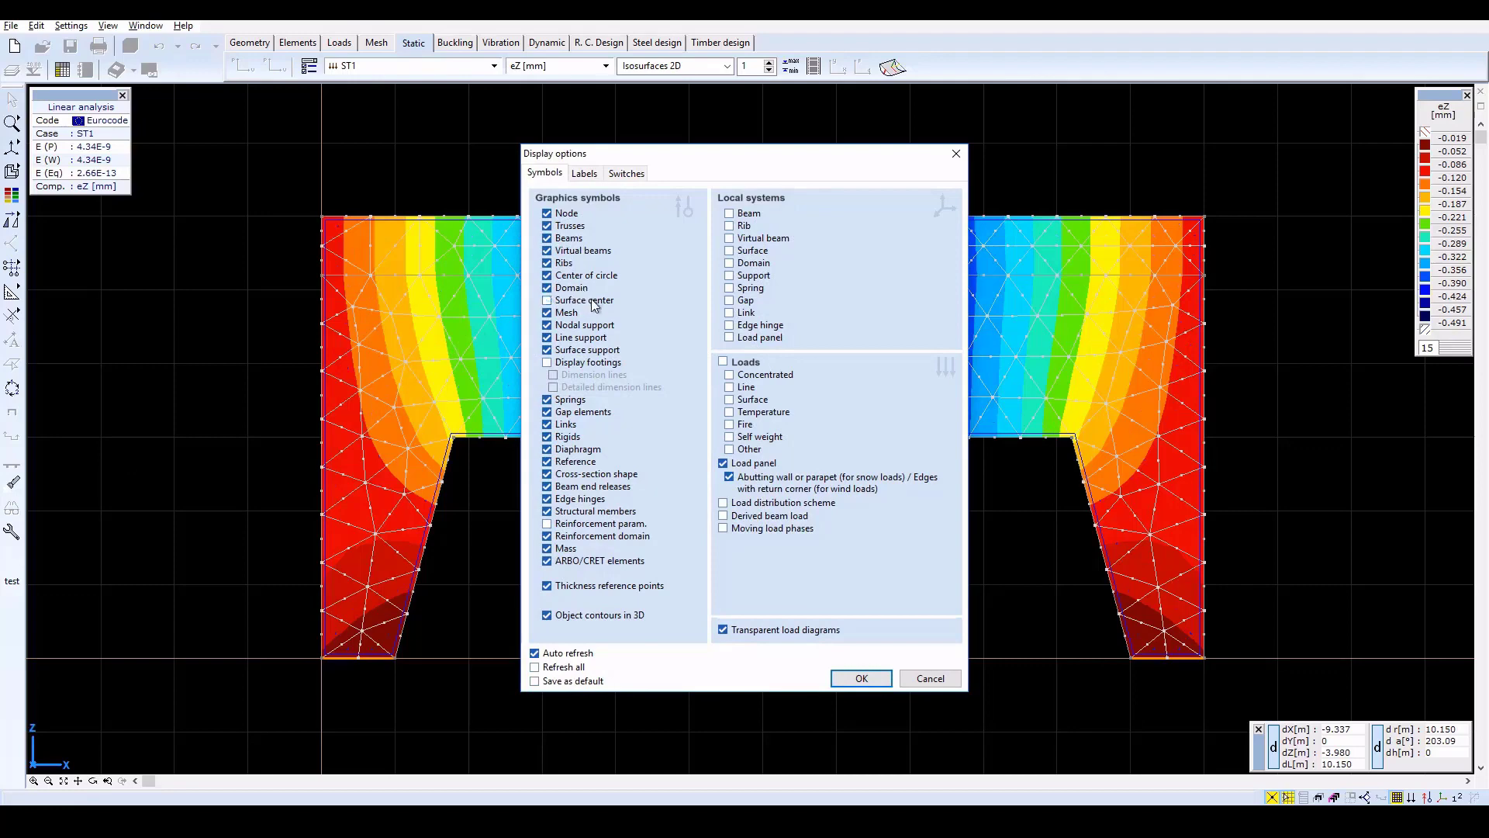
left_click(866, 676)
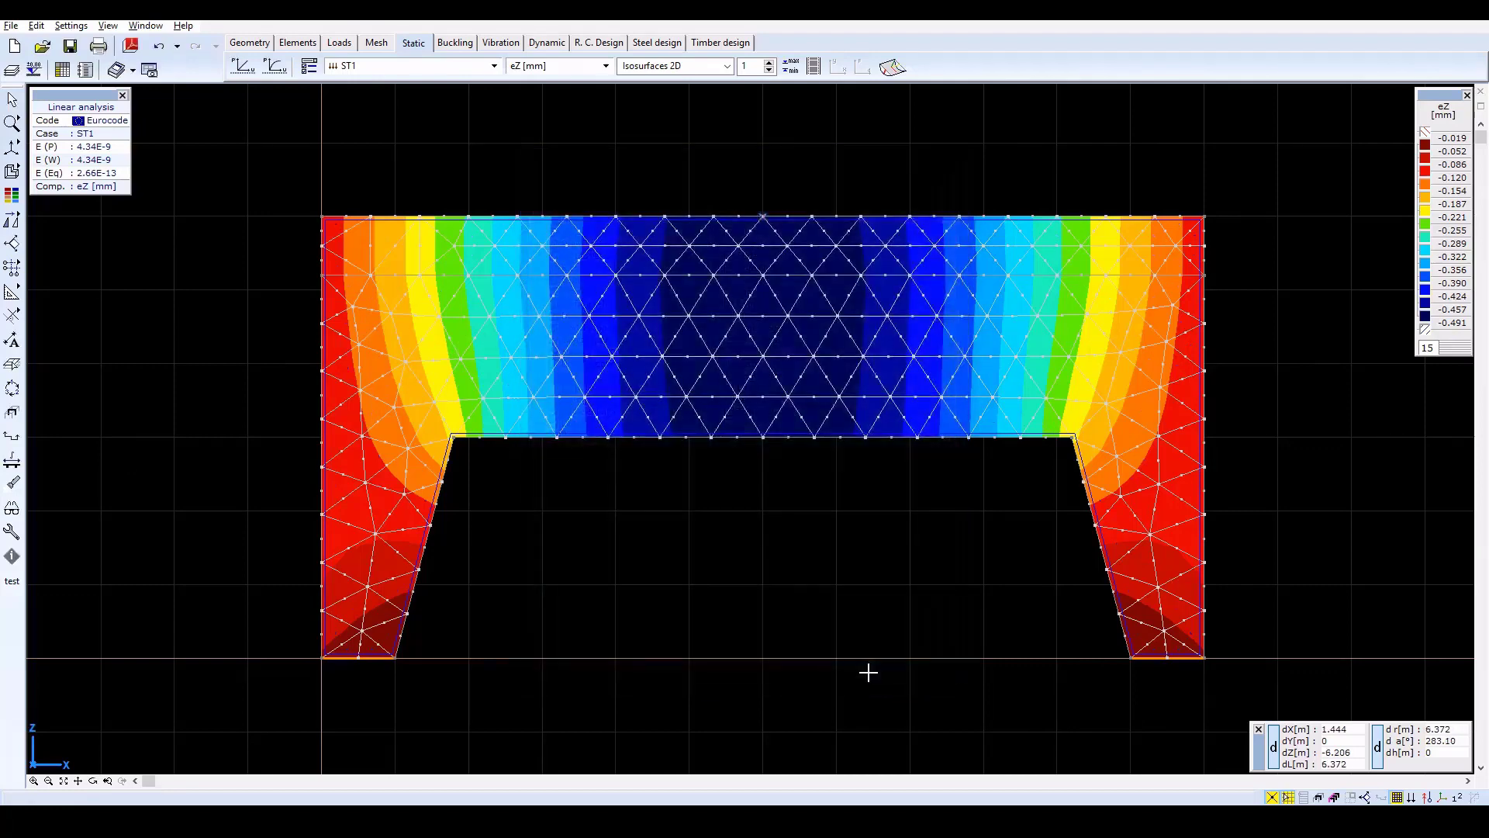
- Display the membrane force nx from the surface internal forces for load case ST1
left_click(609, 69)
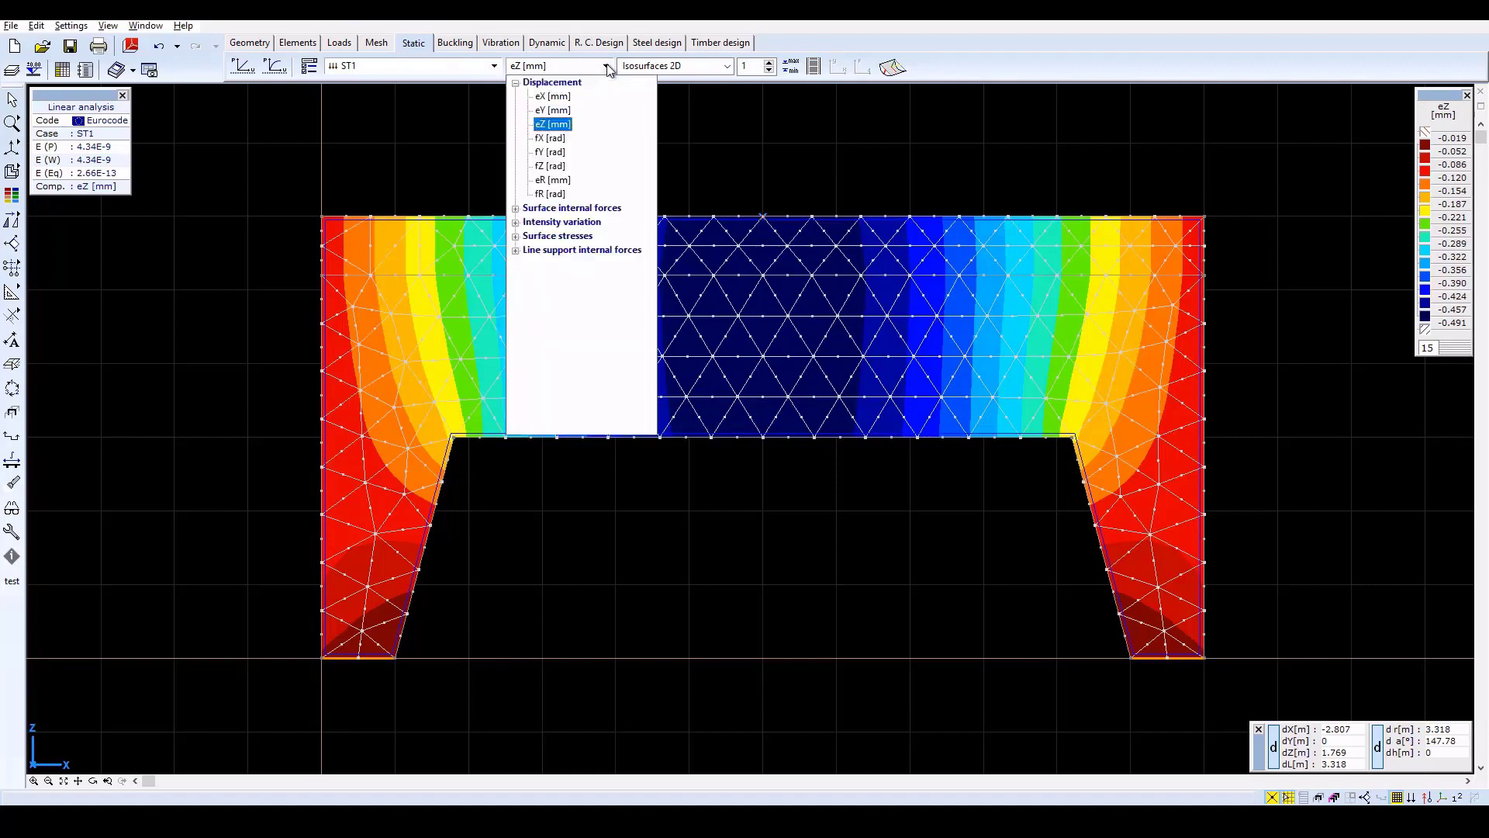
left_click(583, 208)
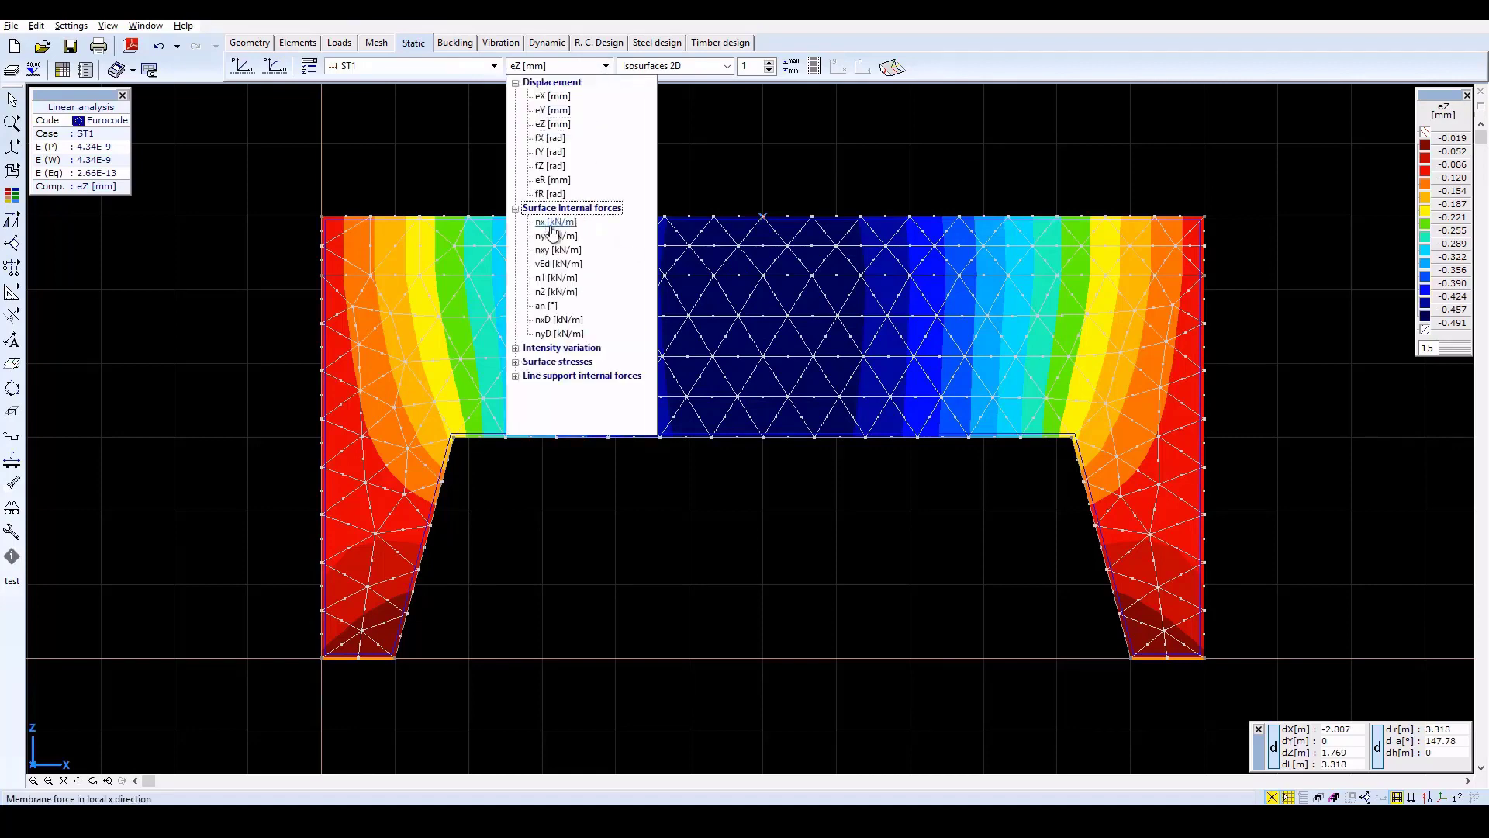
left_click(555, 223)
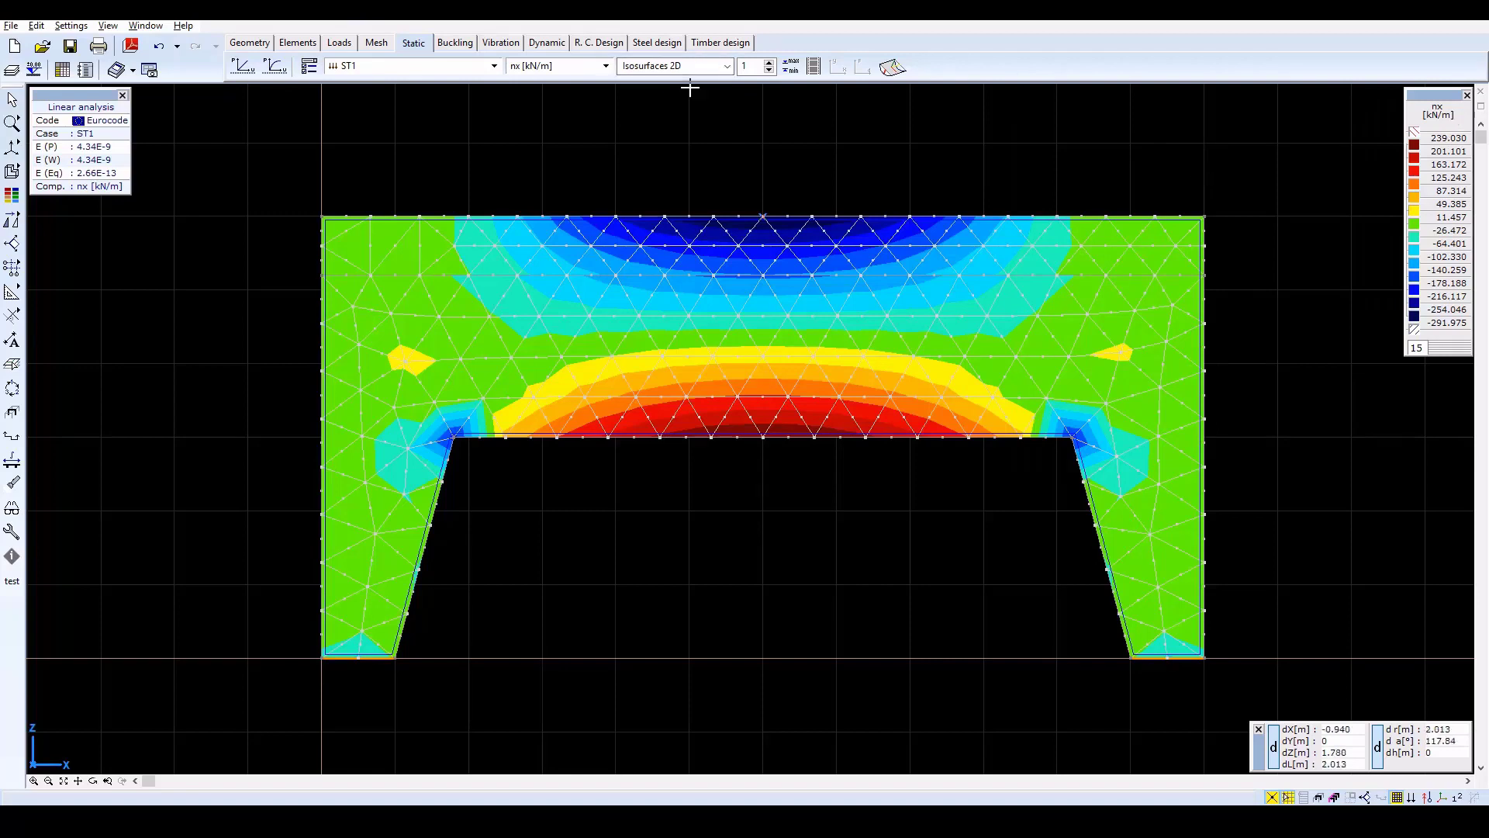
- Locate the minimum and maximum nx surface force in the model and step through both extremes
left_click(795, 67)
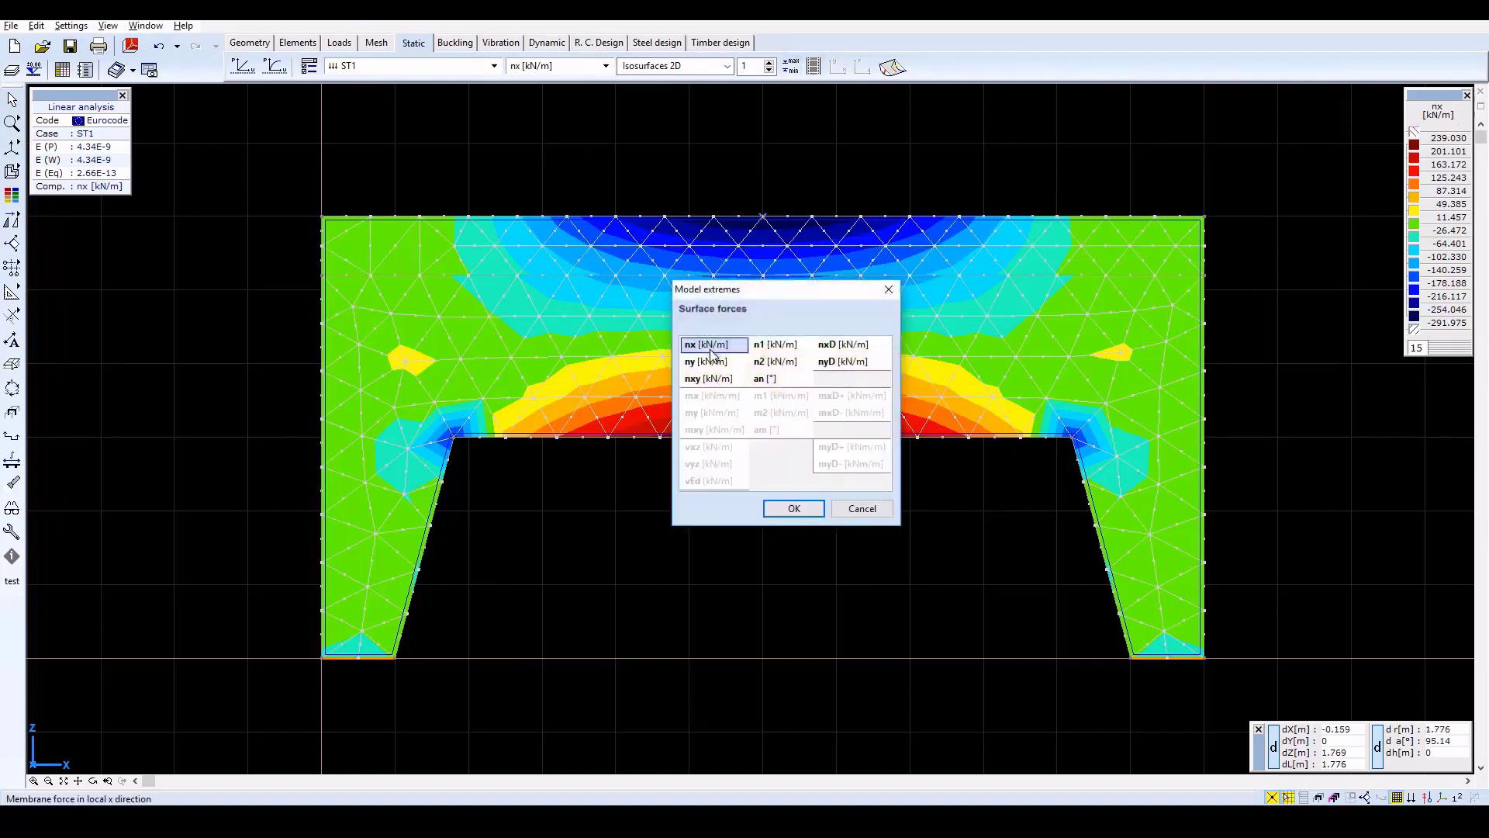
left_click(795, 509)
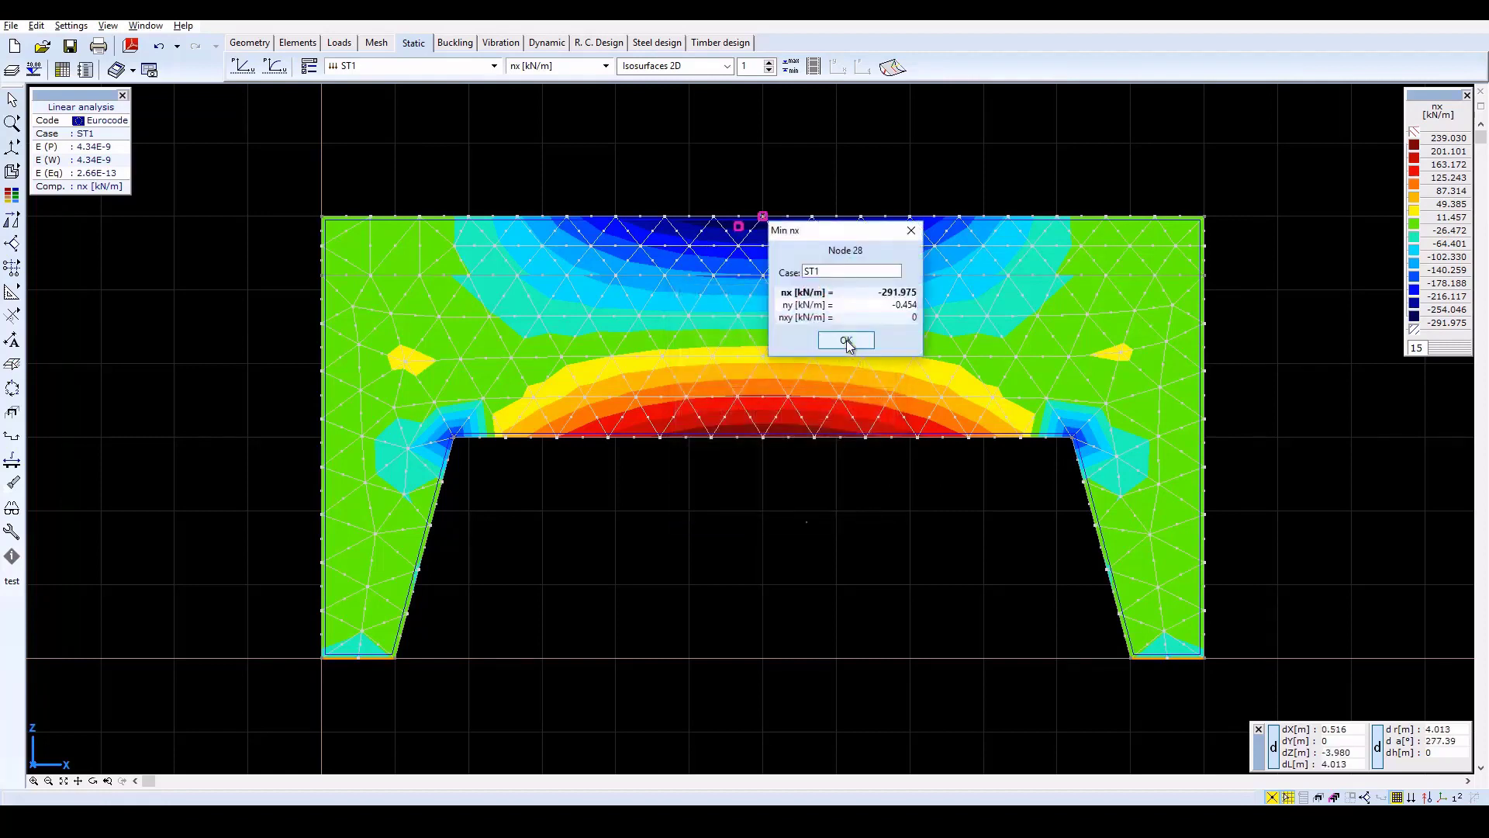
key("Return")
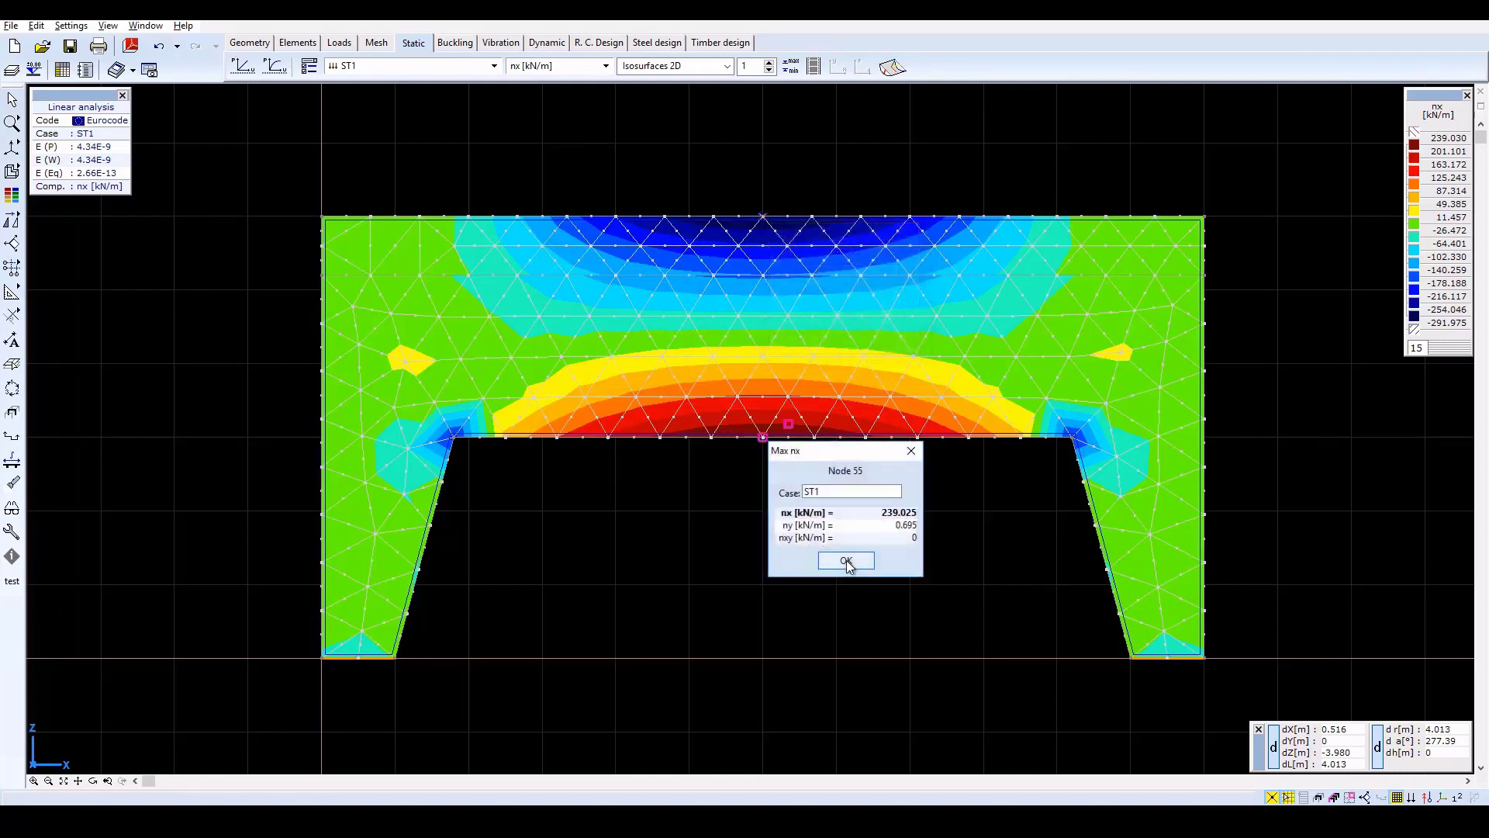
left_click(846, 560)
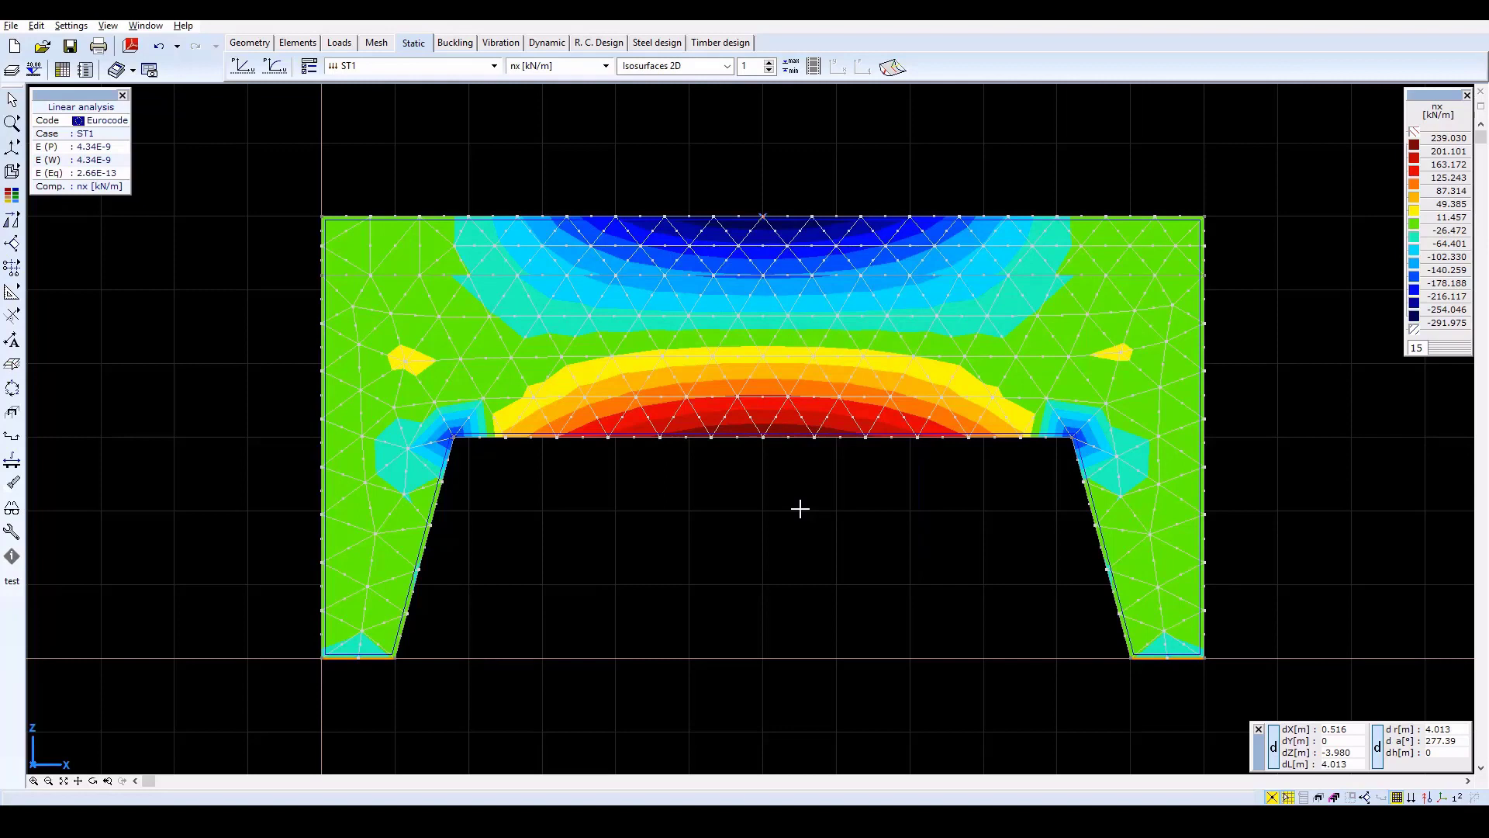
- Set the nx color legend to 10 levels with a lower limit of -100, interpolating the intermediate values automatically
right_click(1441, 117)
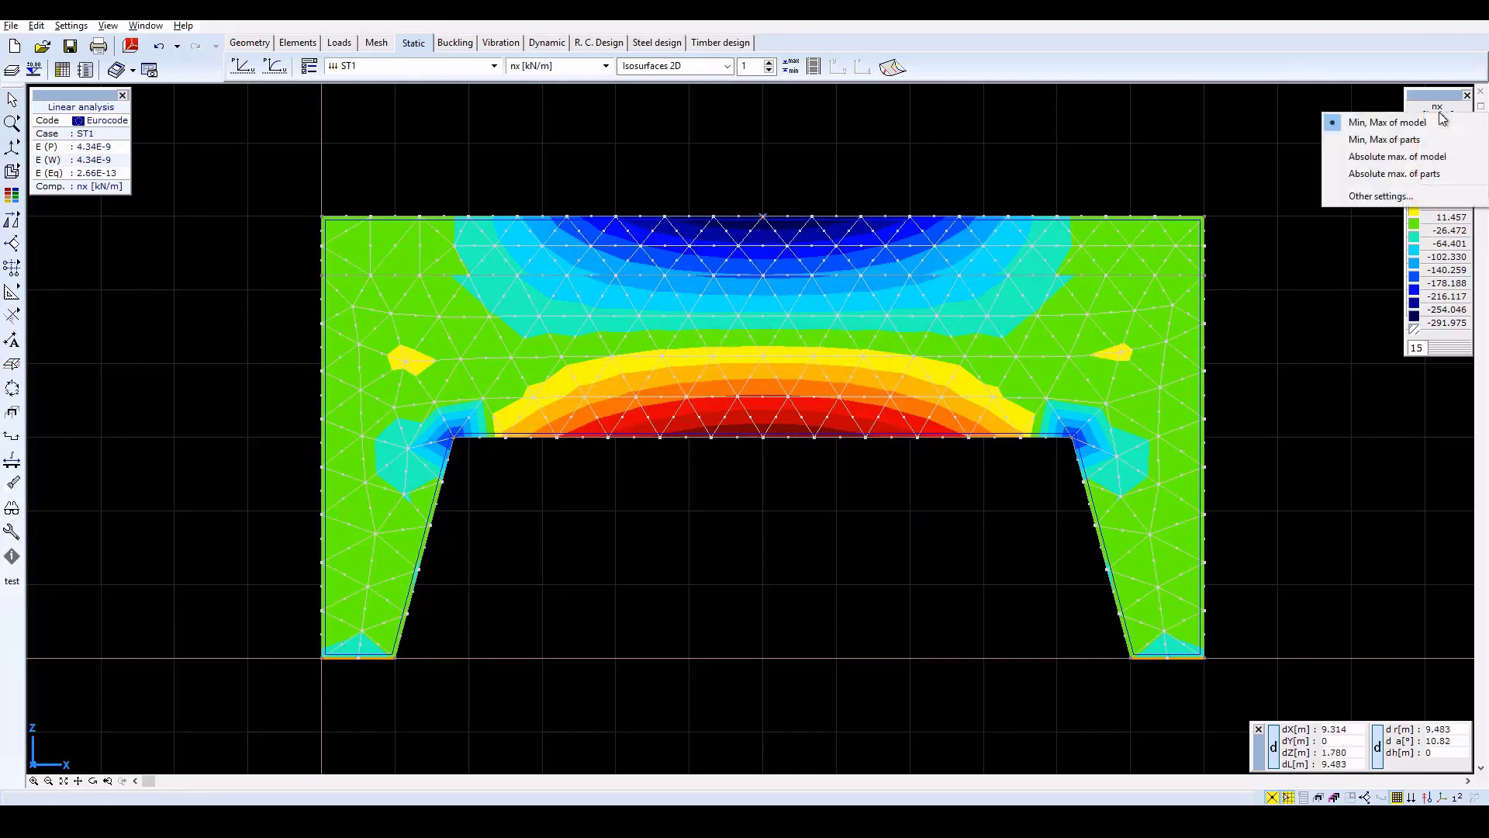
left_click(1373, 196)
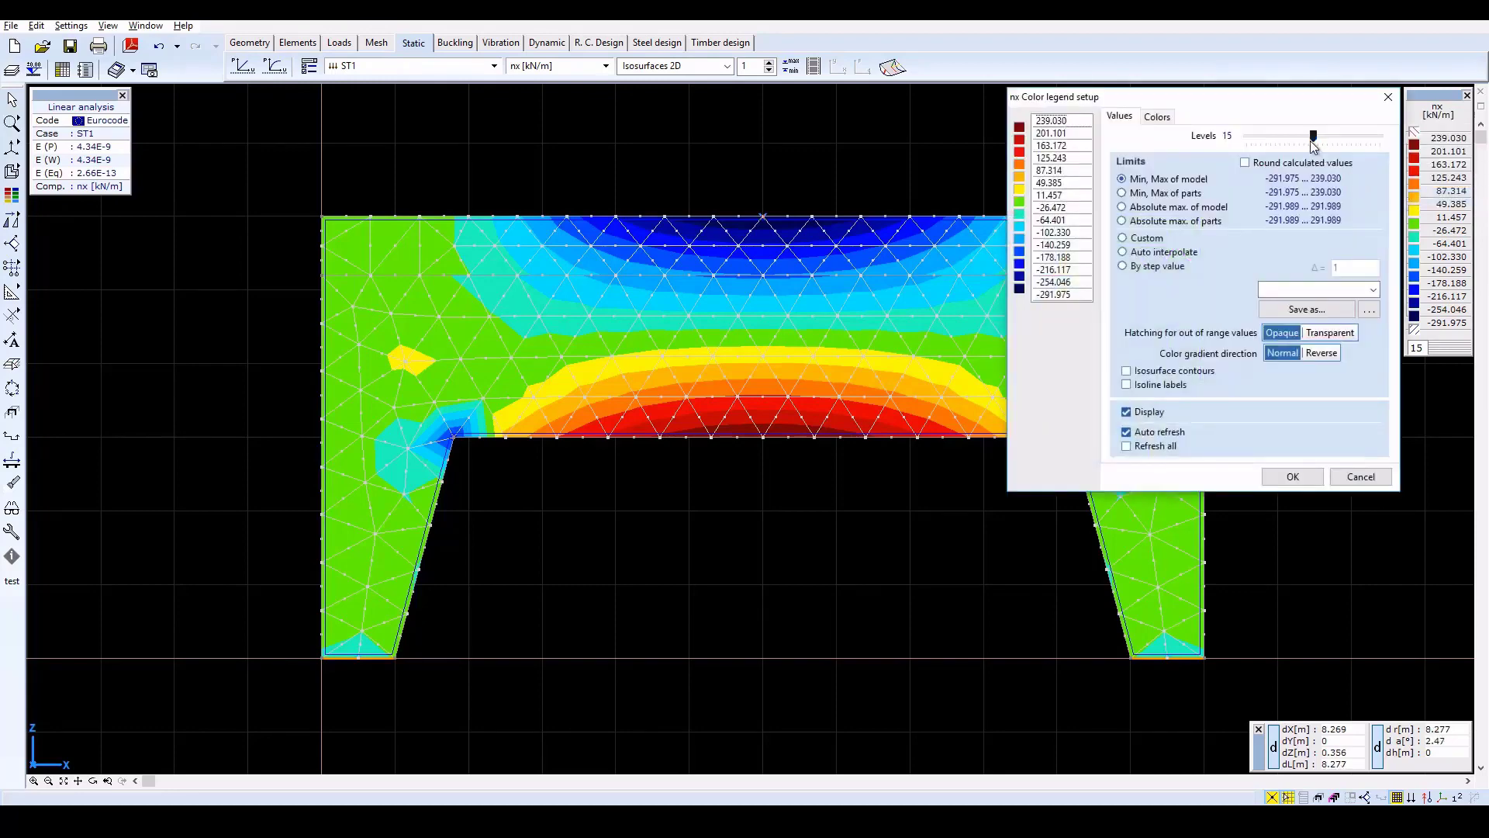
left_click_drag(1312, 137, 1290, 136)
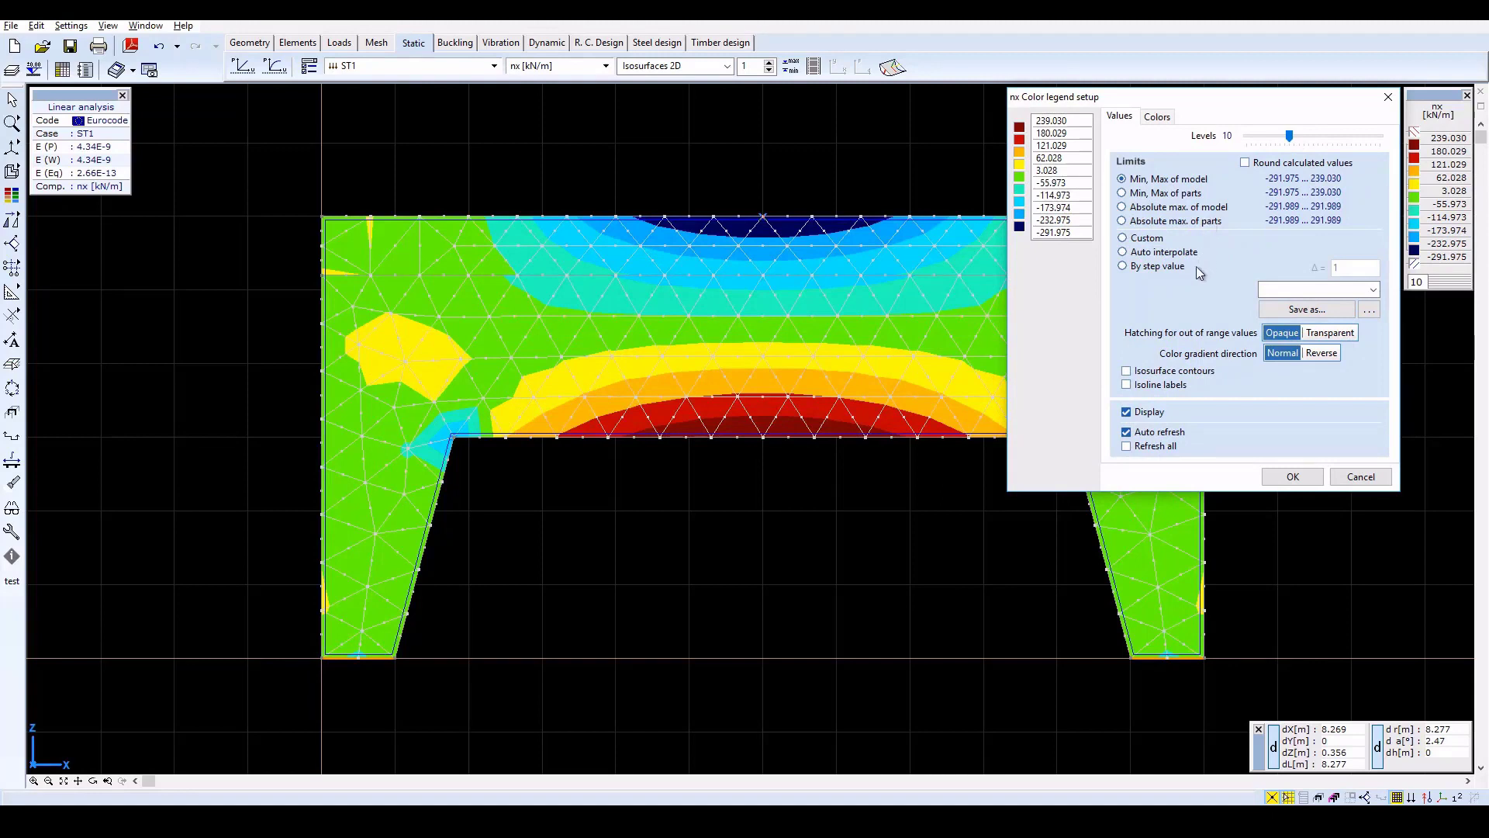
double_click(1068, 232)
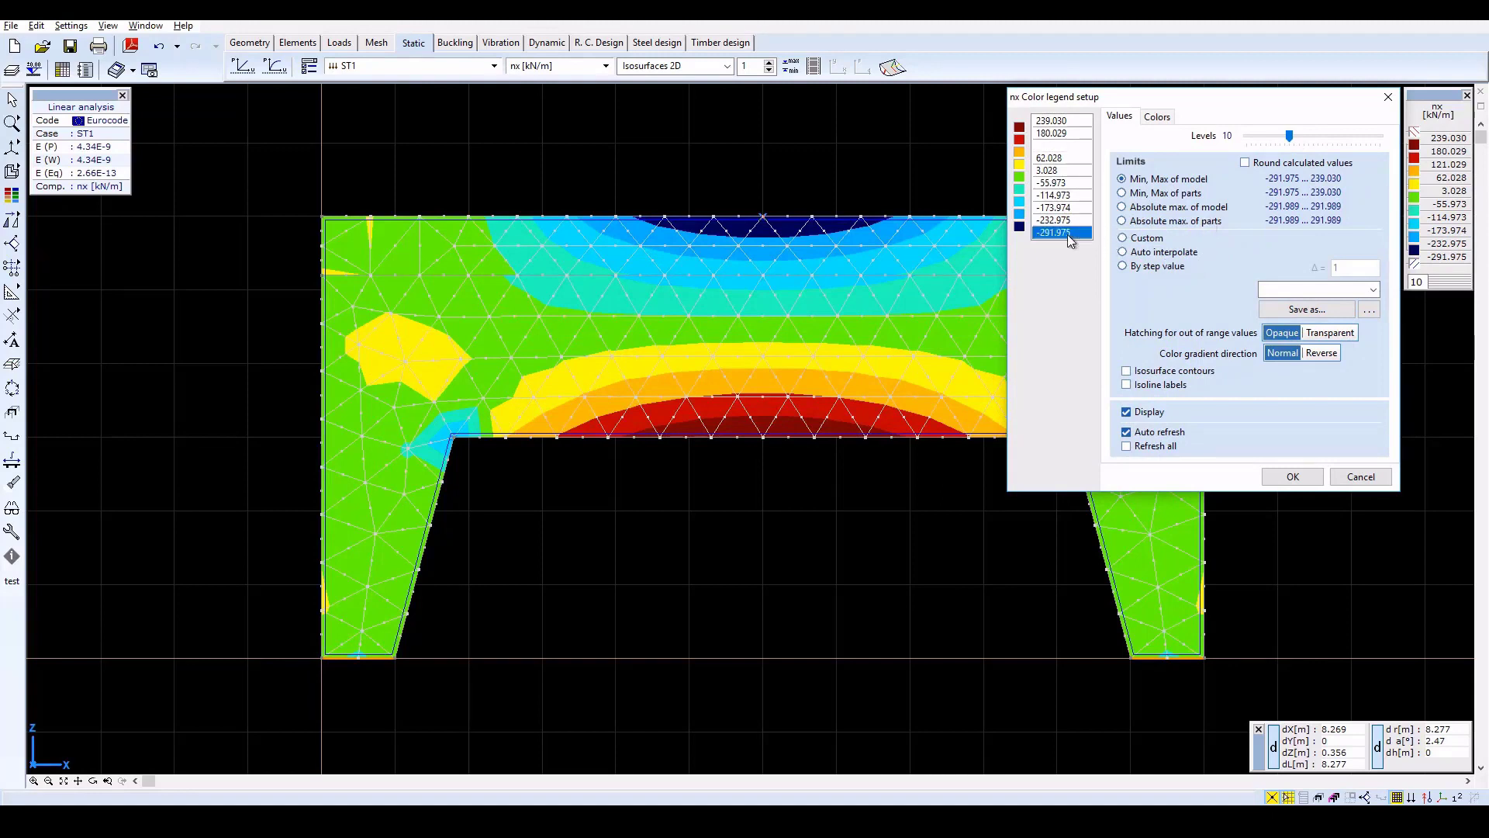
type("-100")
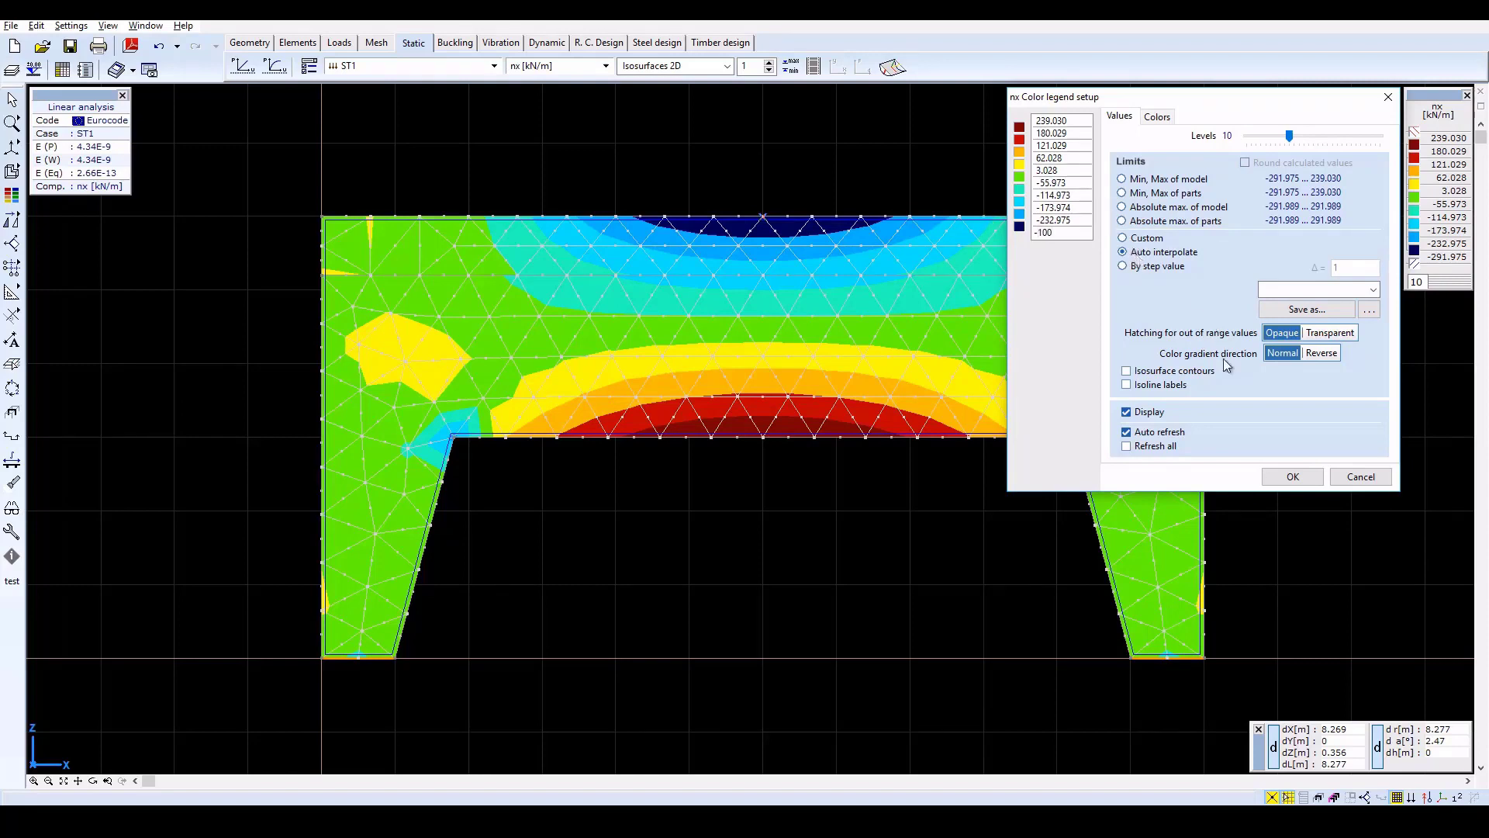
key("Return")
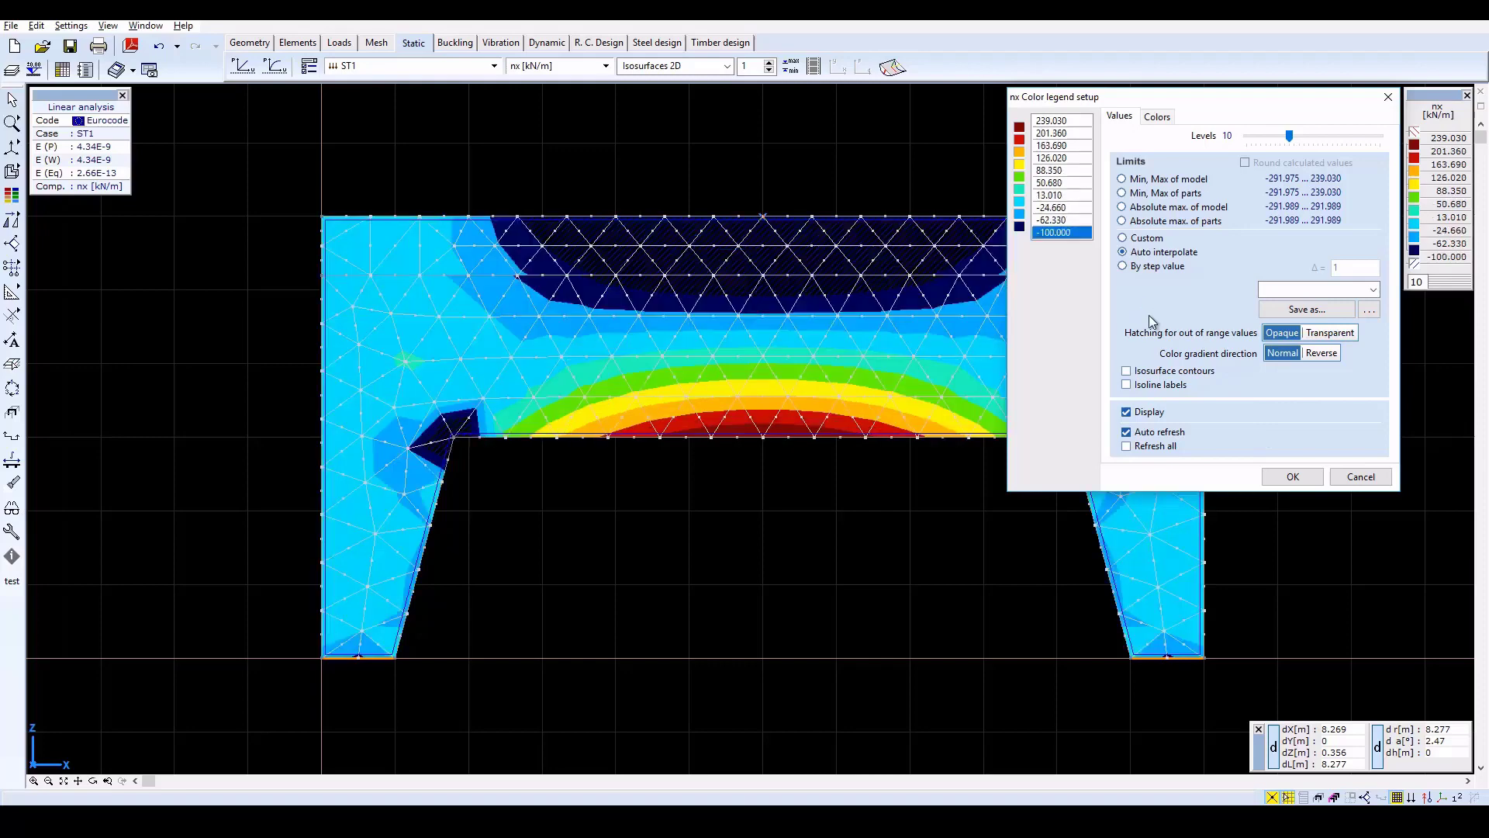
left_click(1289, 478)
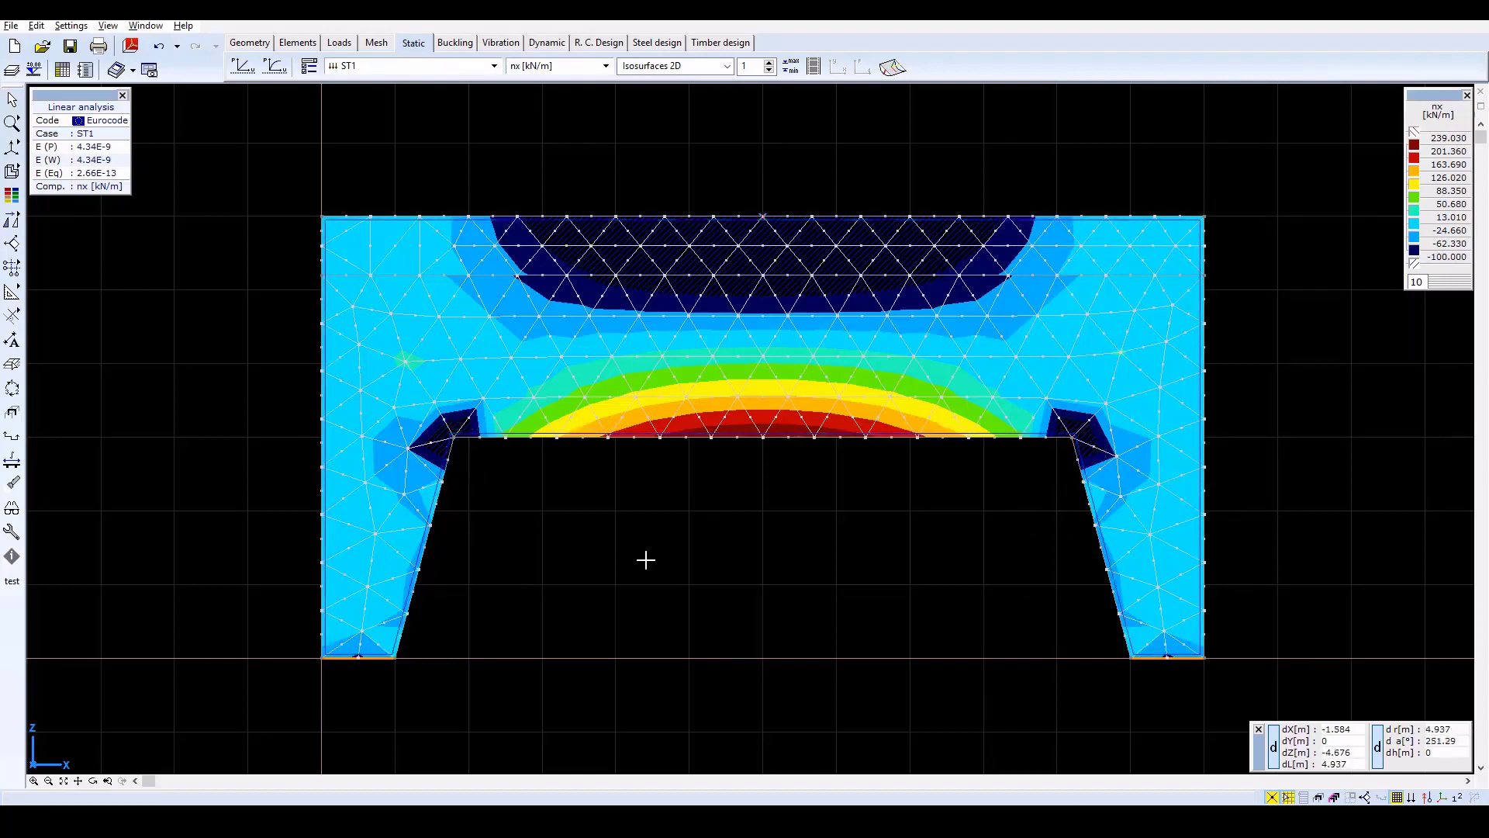
- Show the nx results as isolines, and switch the displayed component to the line support internal force Rz
left_click(665, 70)
left_click(658, 122)
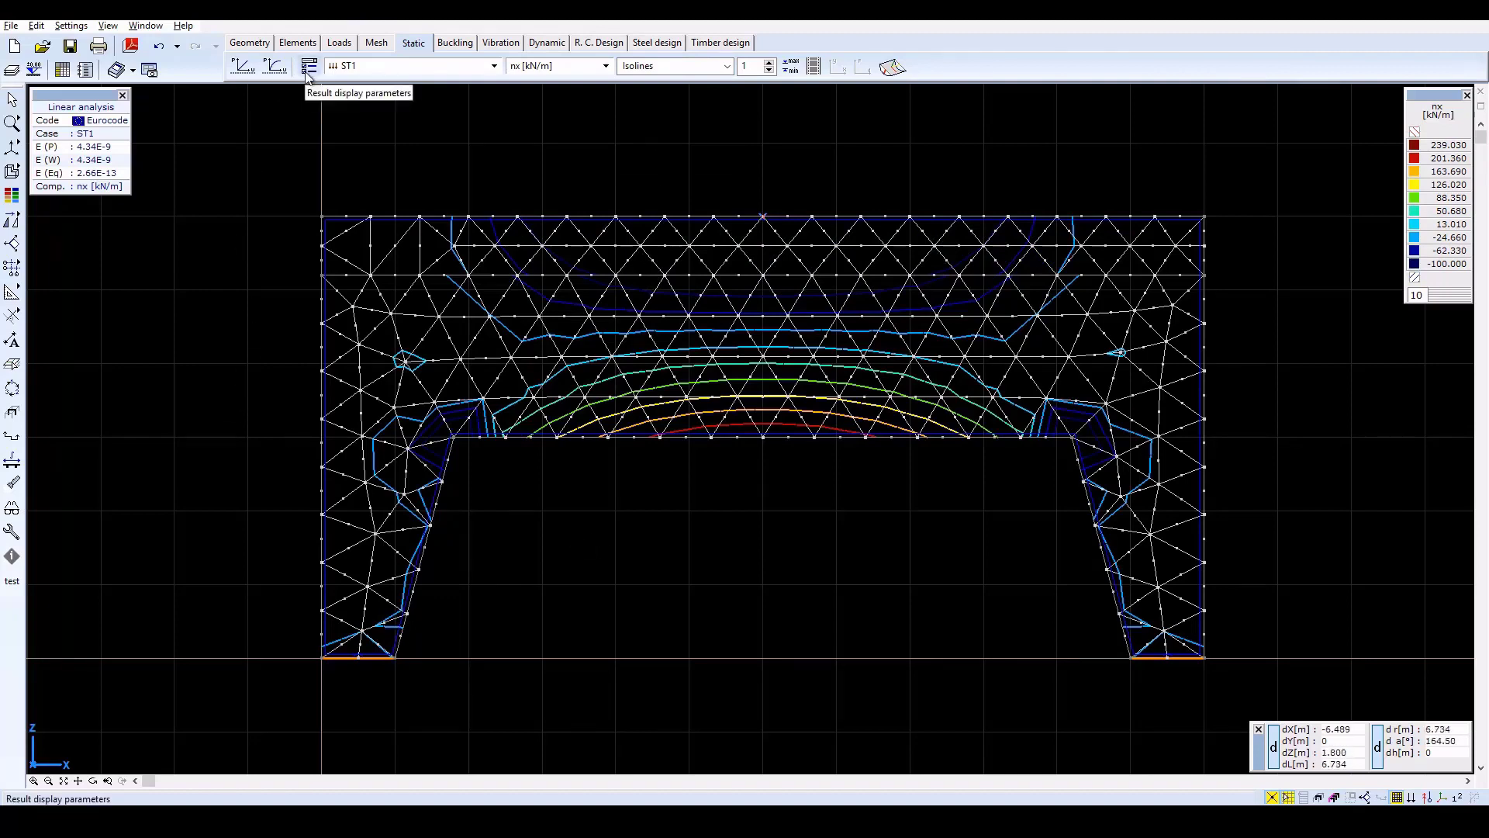
left_click(534, 68)
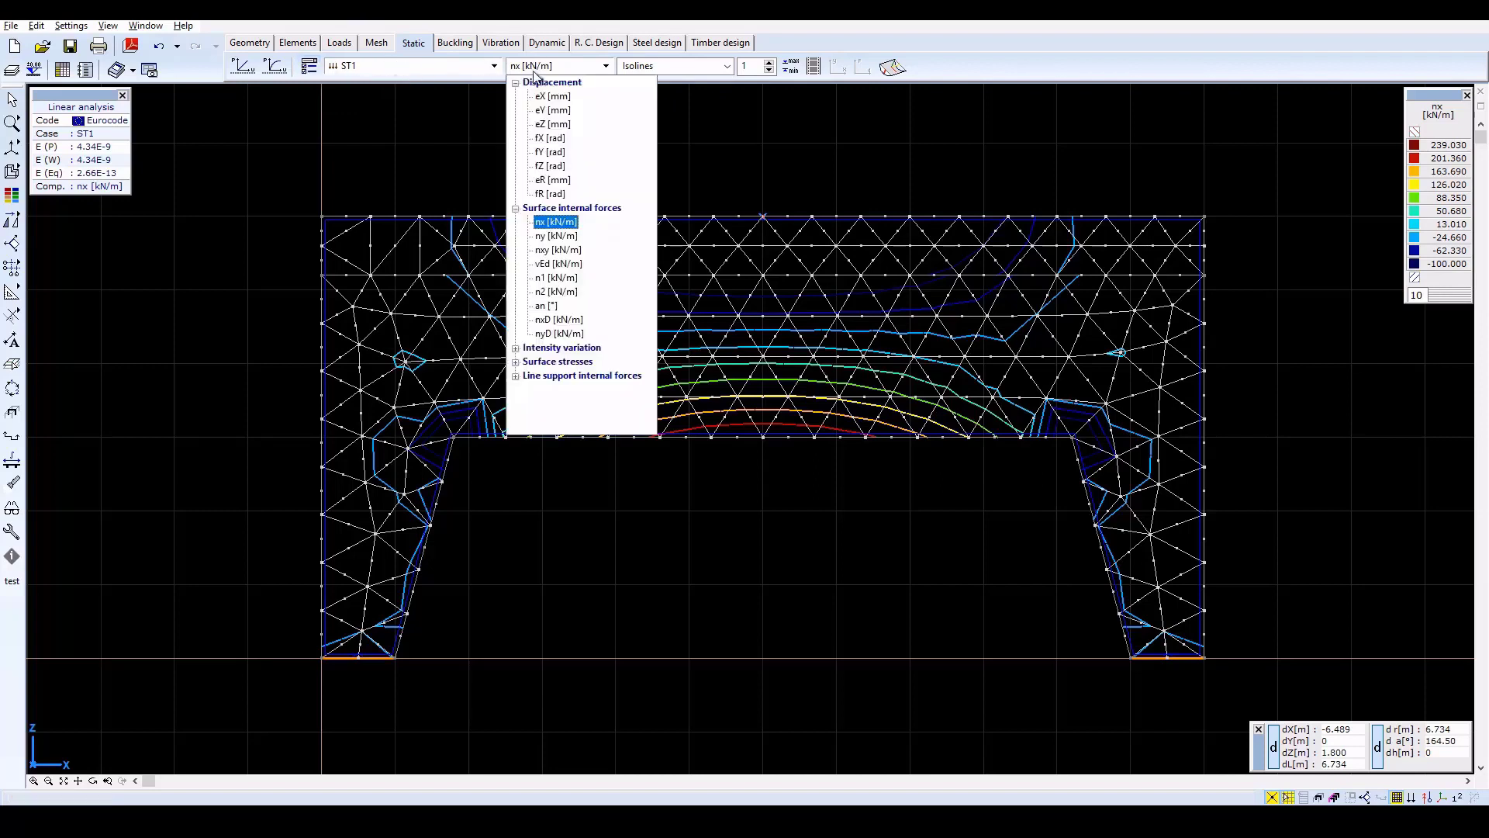
left_click(584, 378)
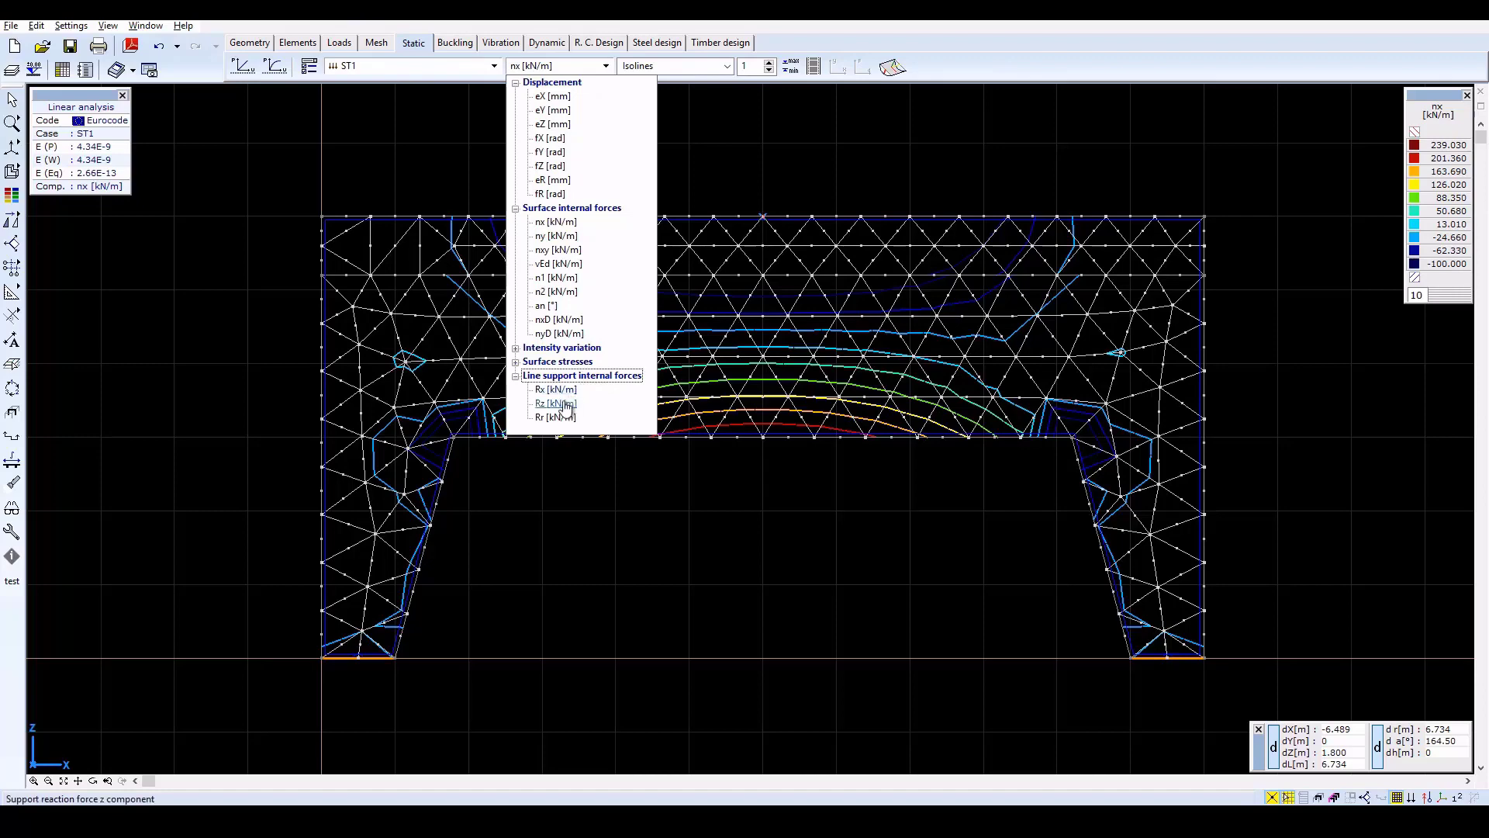
left_click(557, 404)
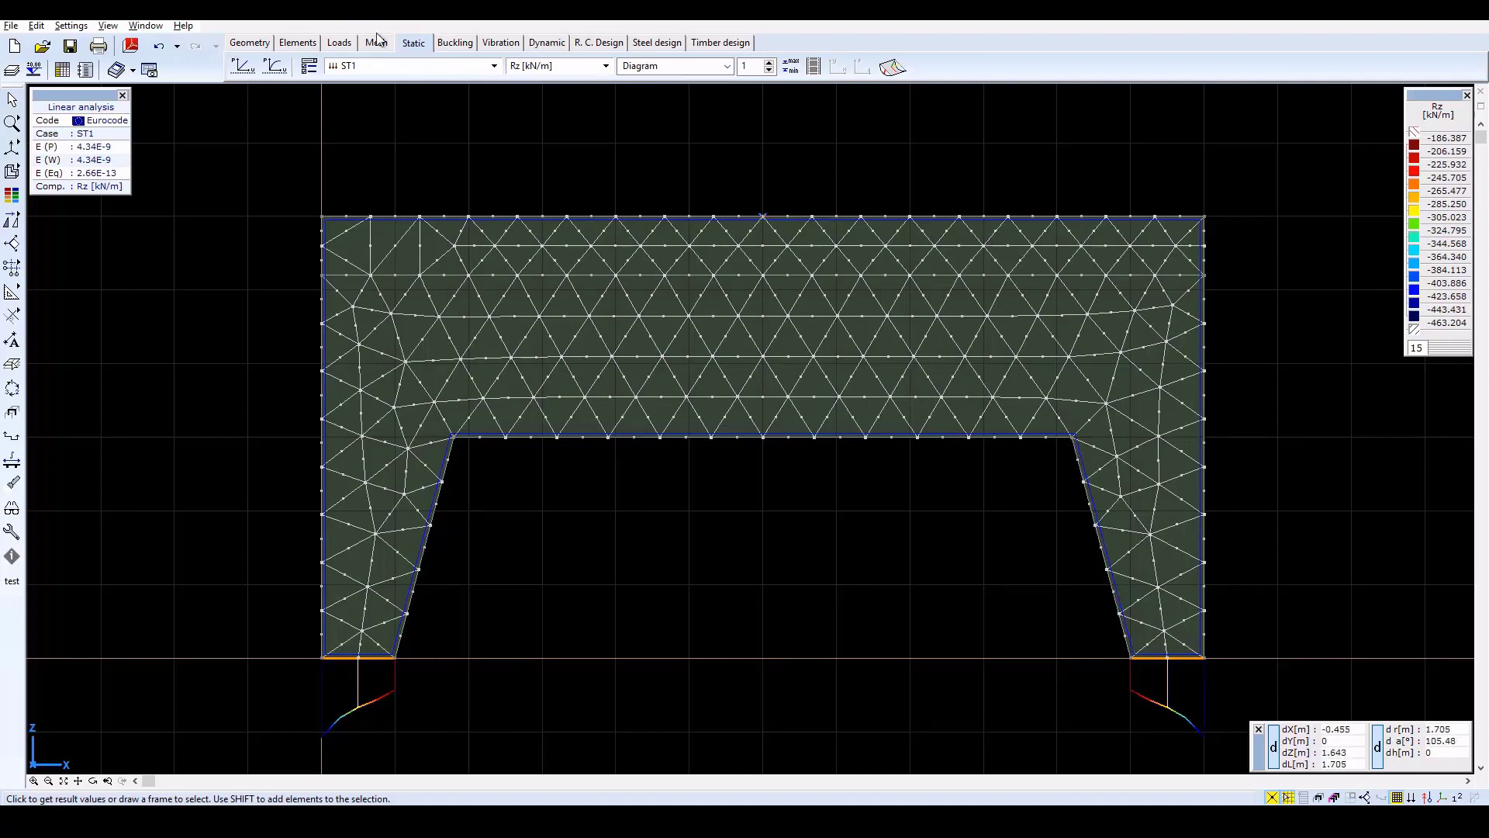
- Write the minimum and maximum Rz values on the lines of the support force diagram
left_click(305, 68)
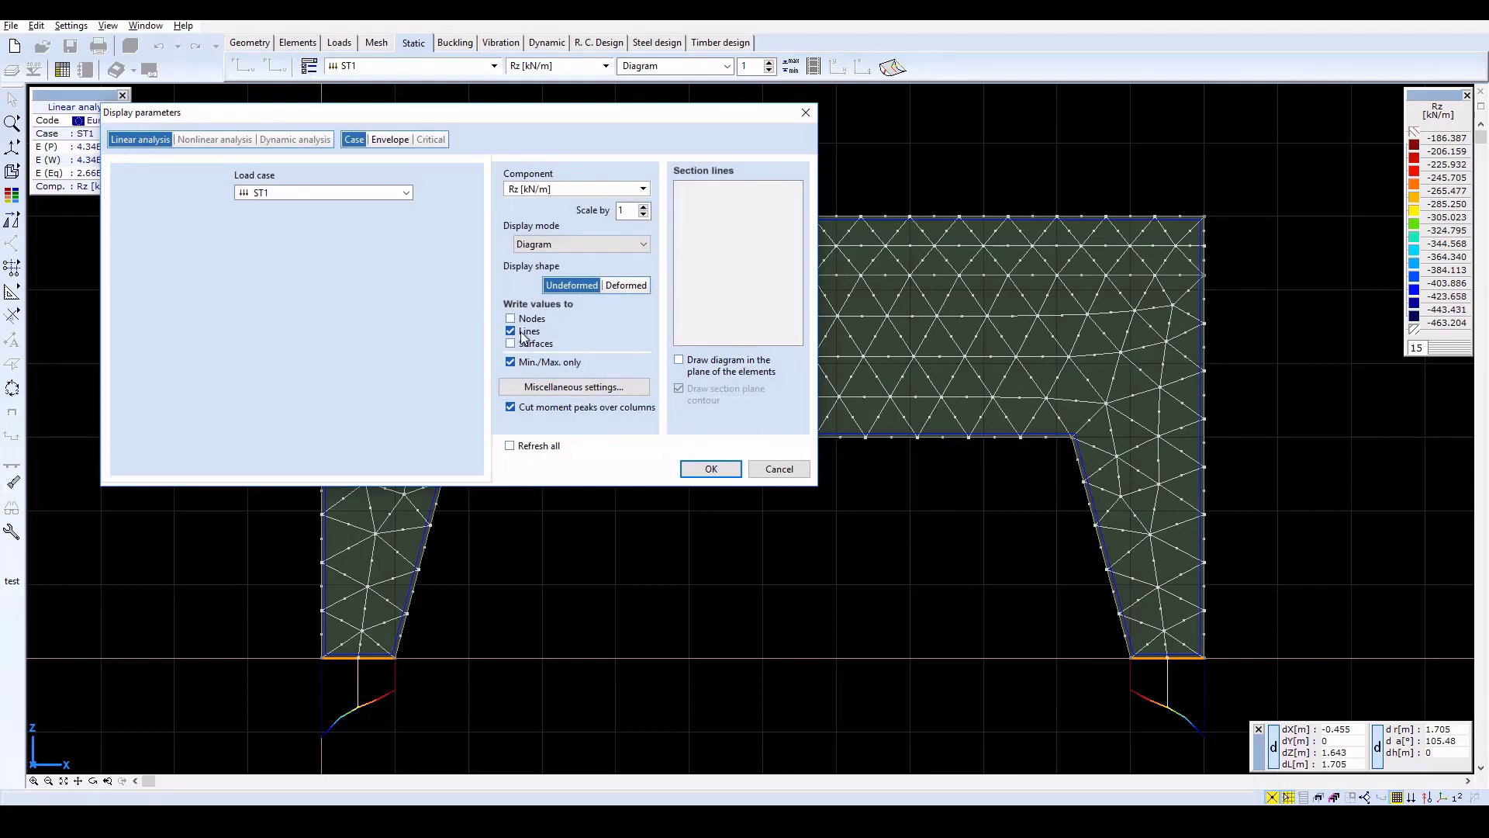
left_click(711, 470)
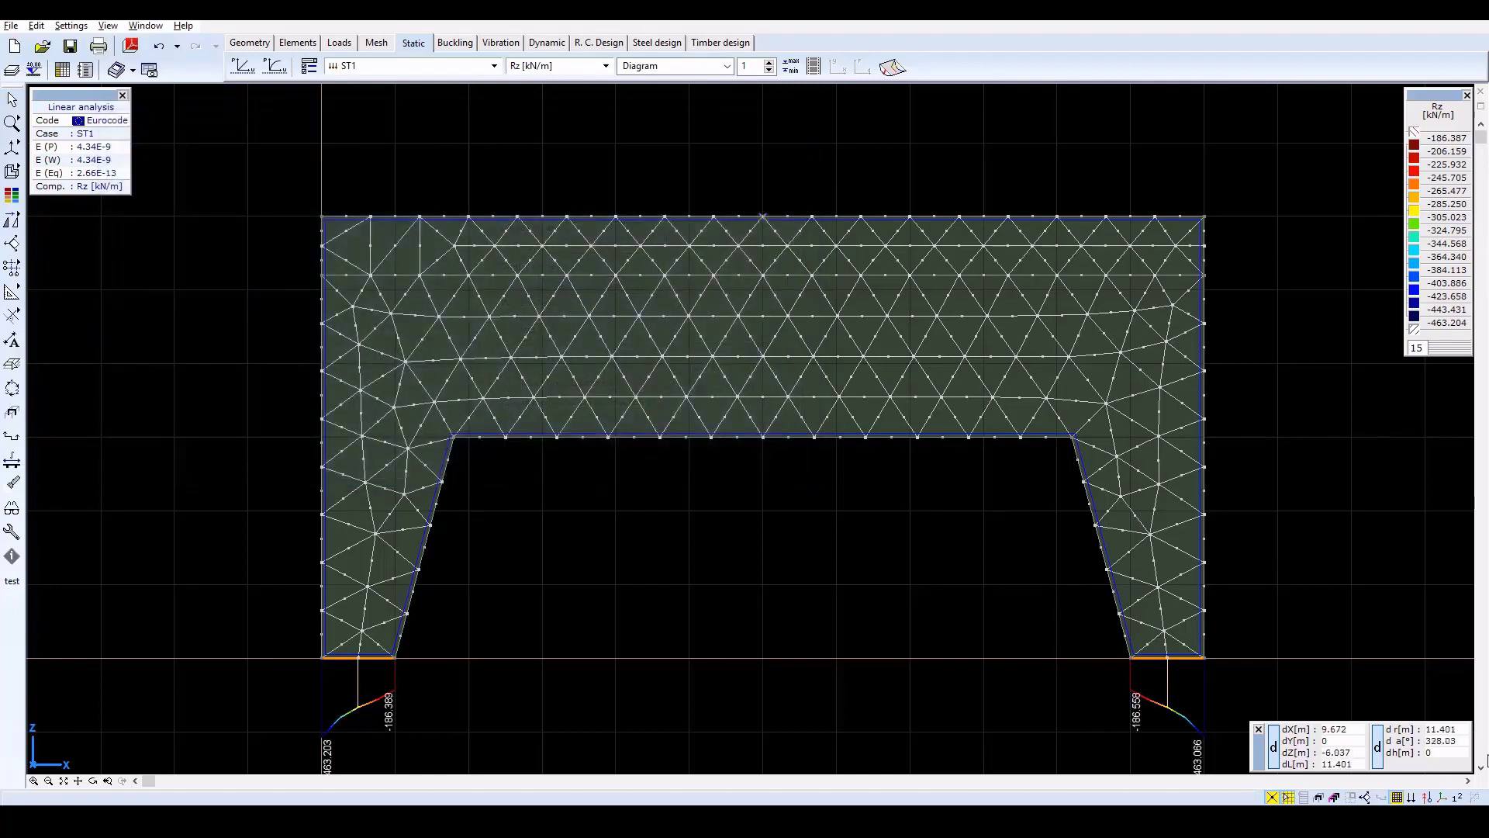
left_click(1482, 769)
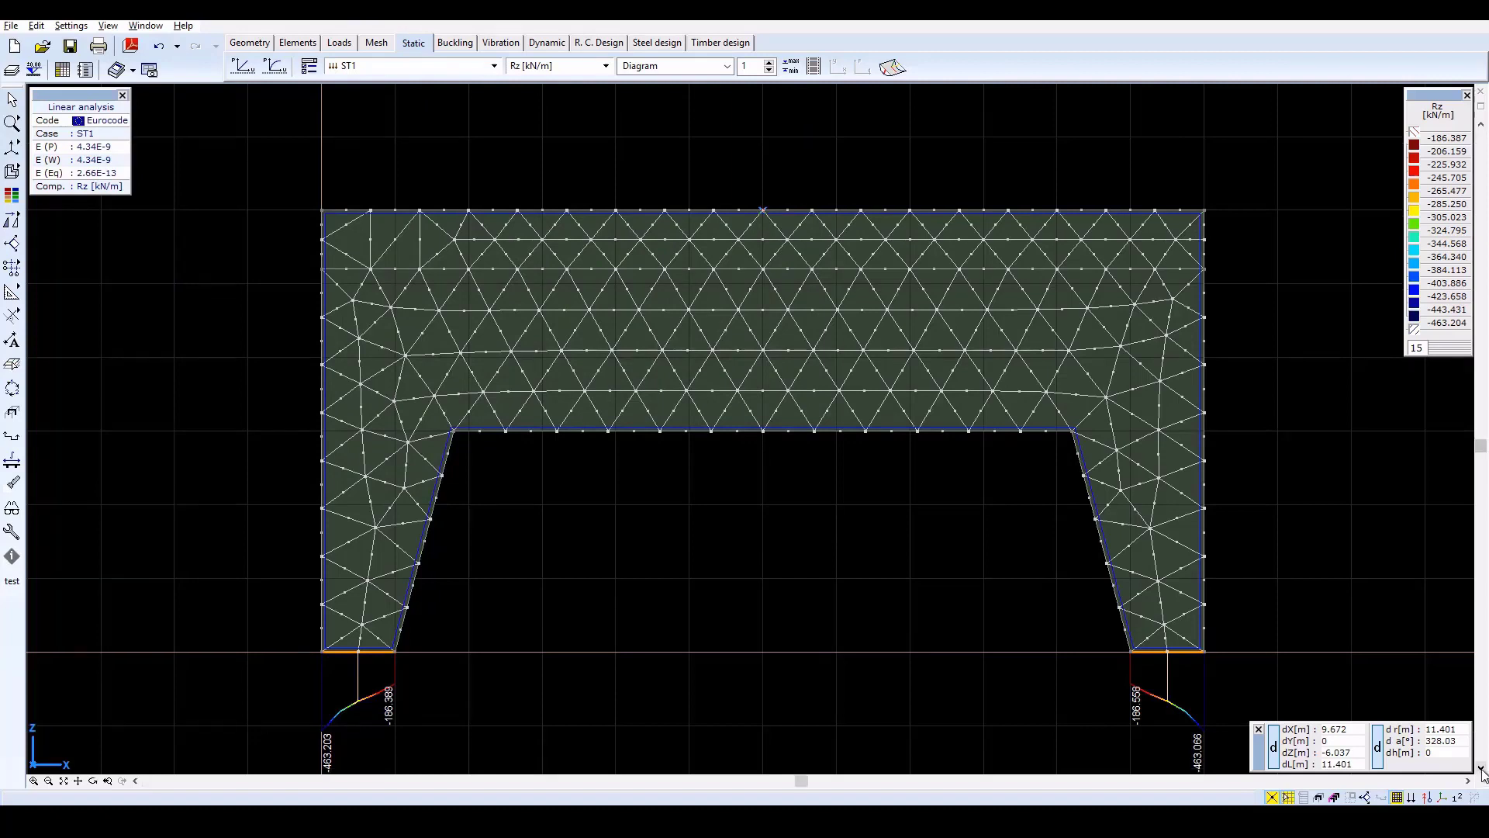
left_click(1482, 769)
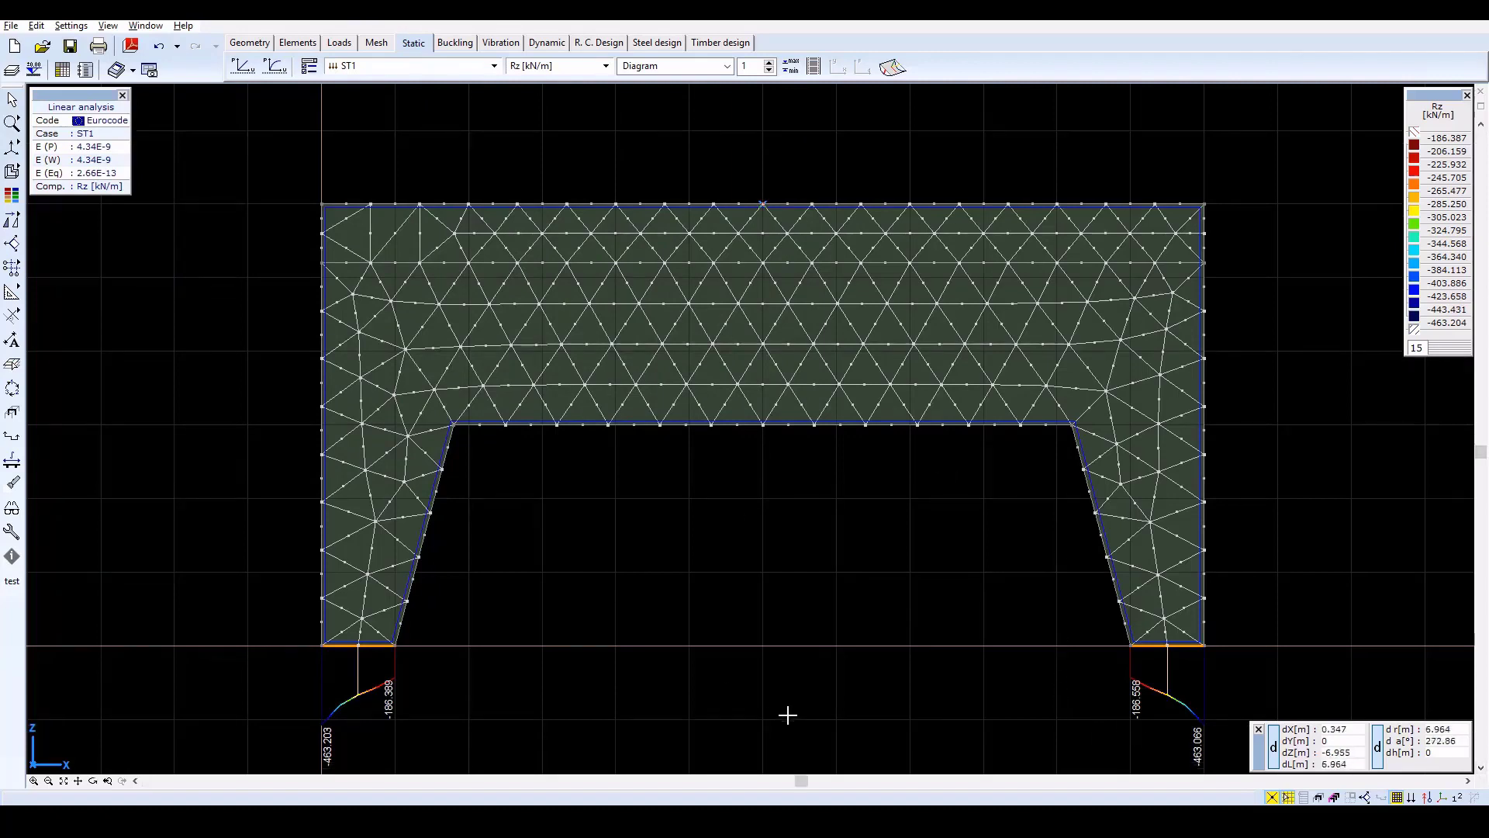
- Assign reinforced concrete design parameters to the whole wall with structural class S3 and exposition class XC2 Humid, seldom dry for both surfaces
left_click(601, 43)
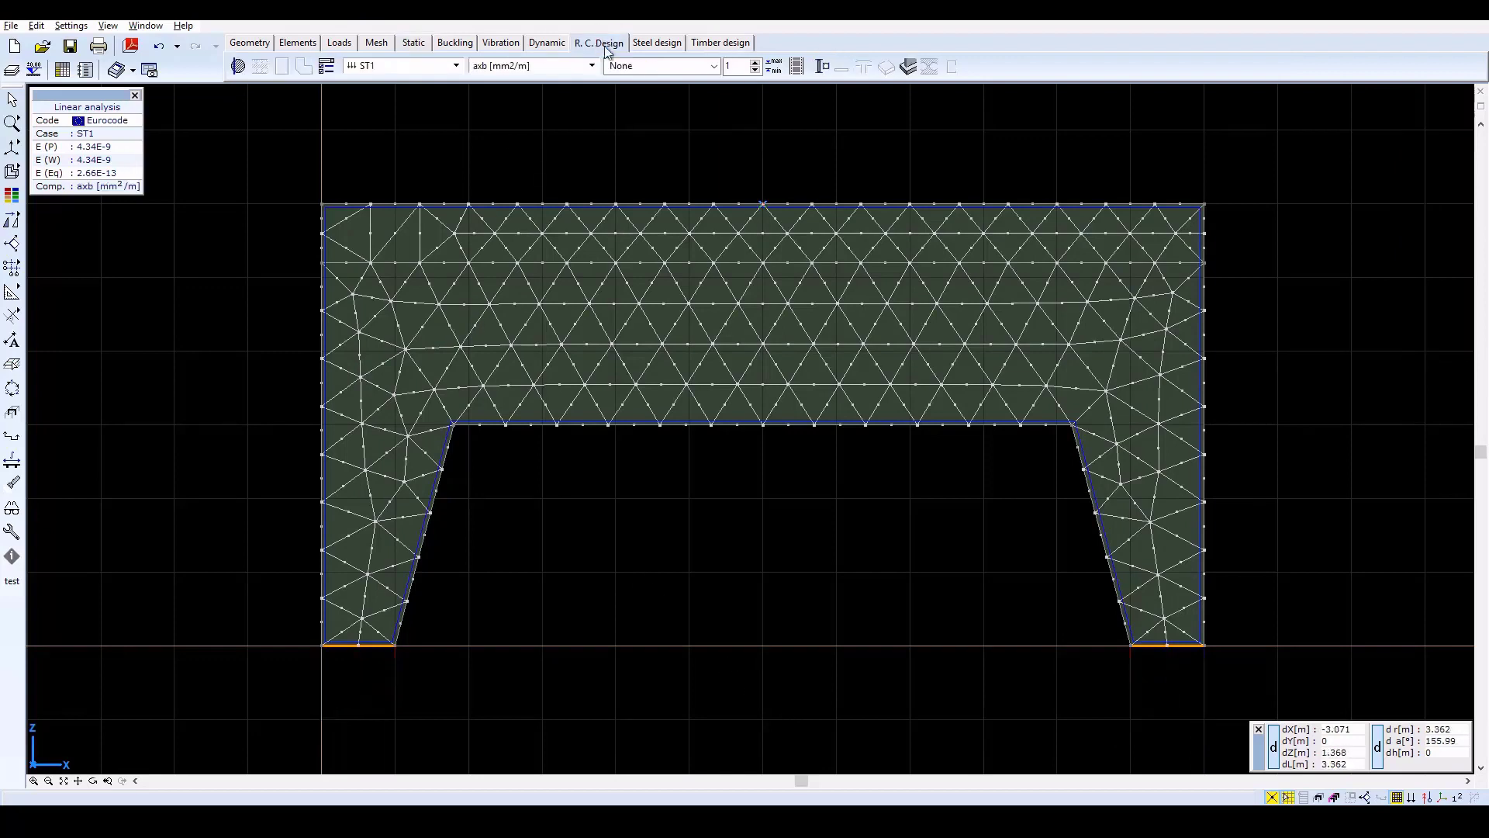
left_click(237, 67)
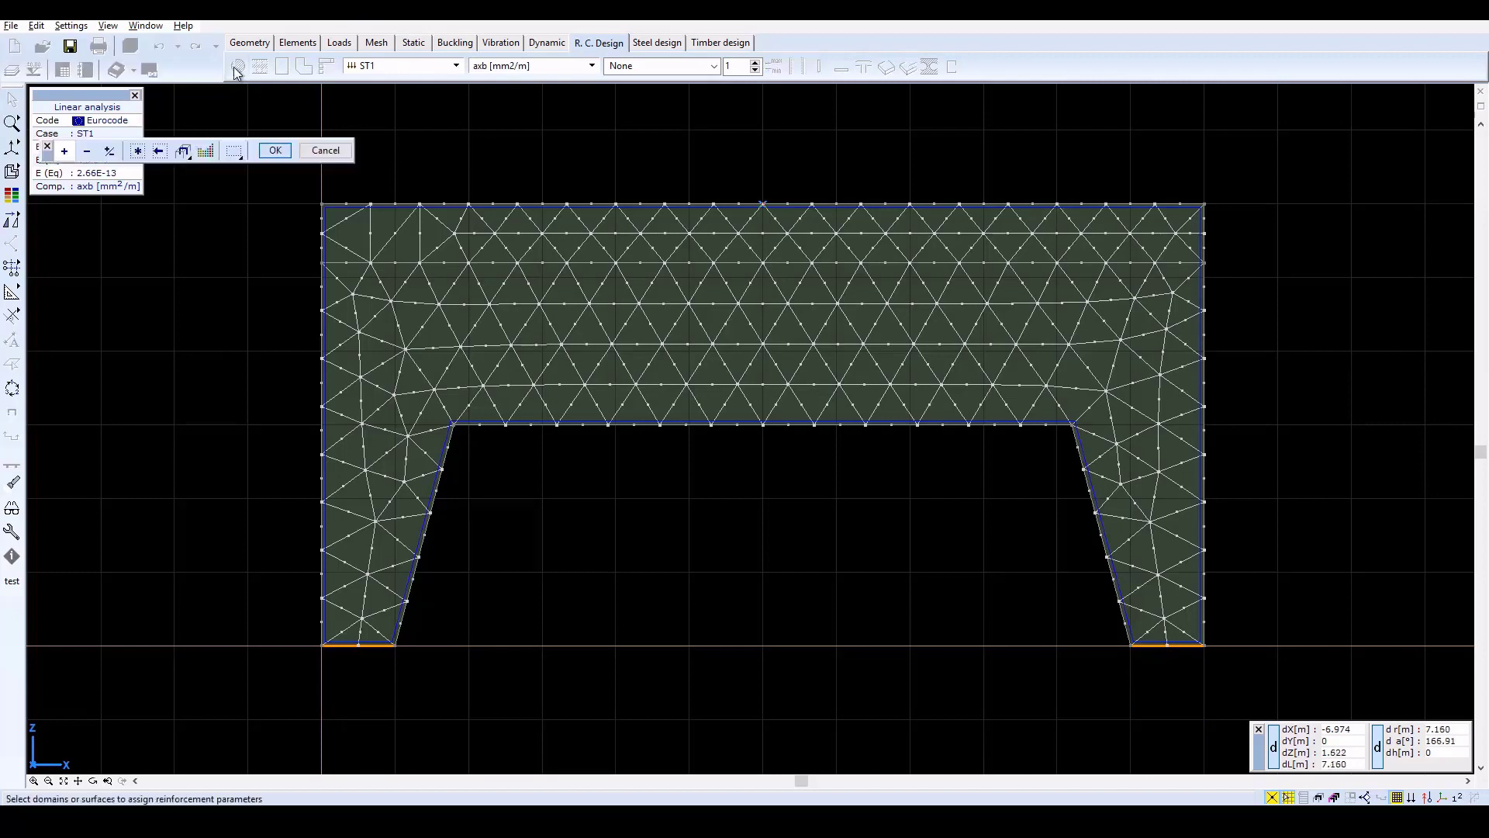
left_click(139, 152)
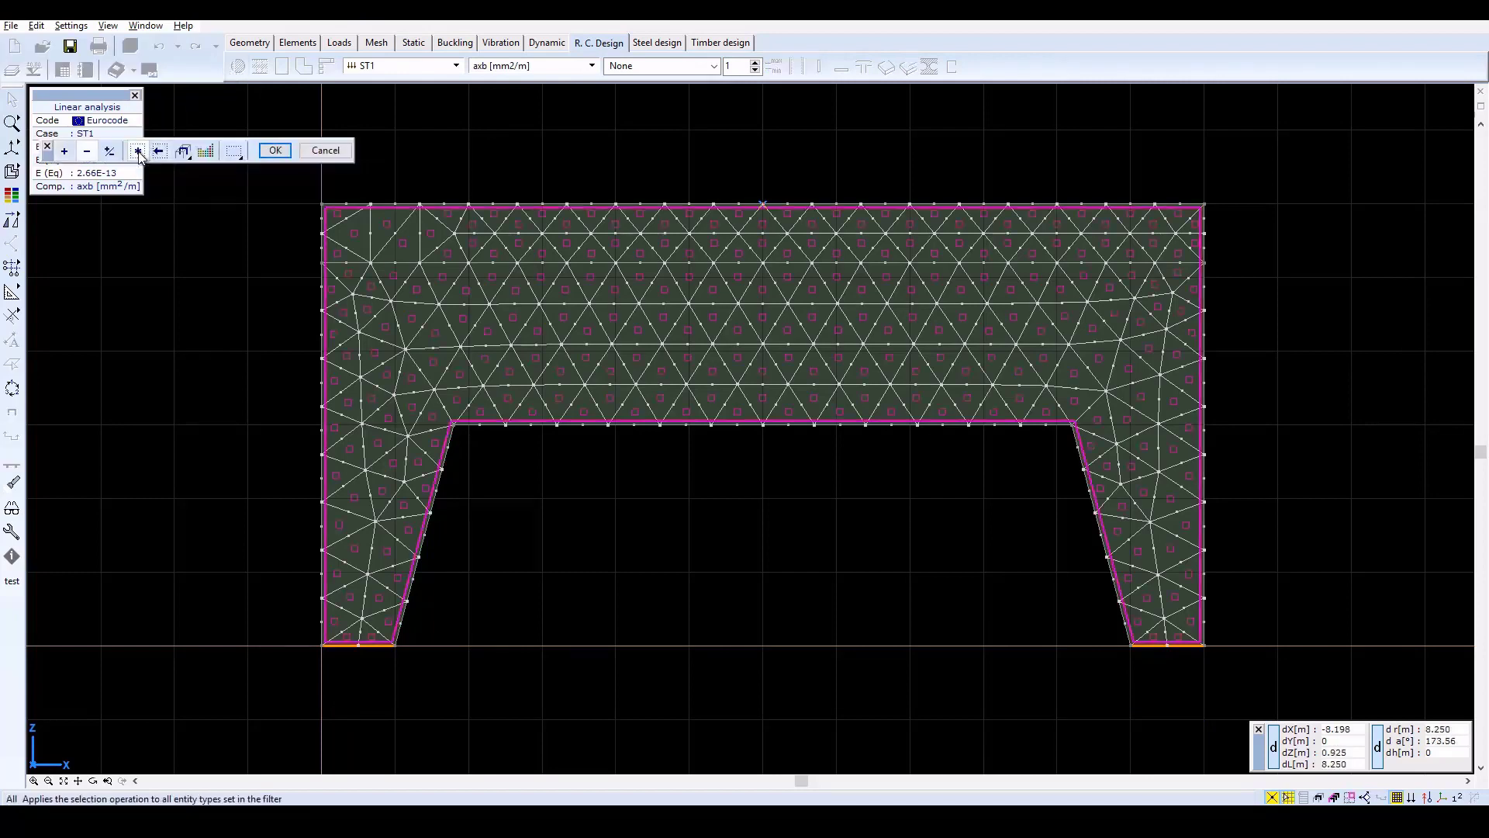
left_click(275, 151)
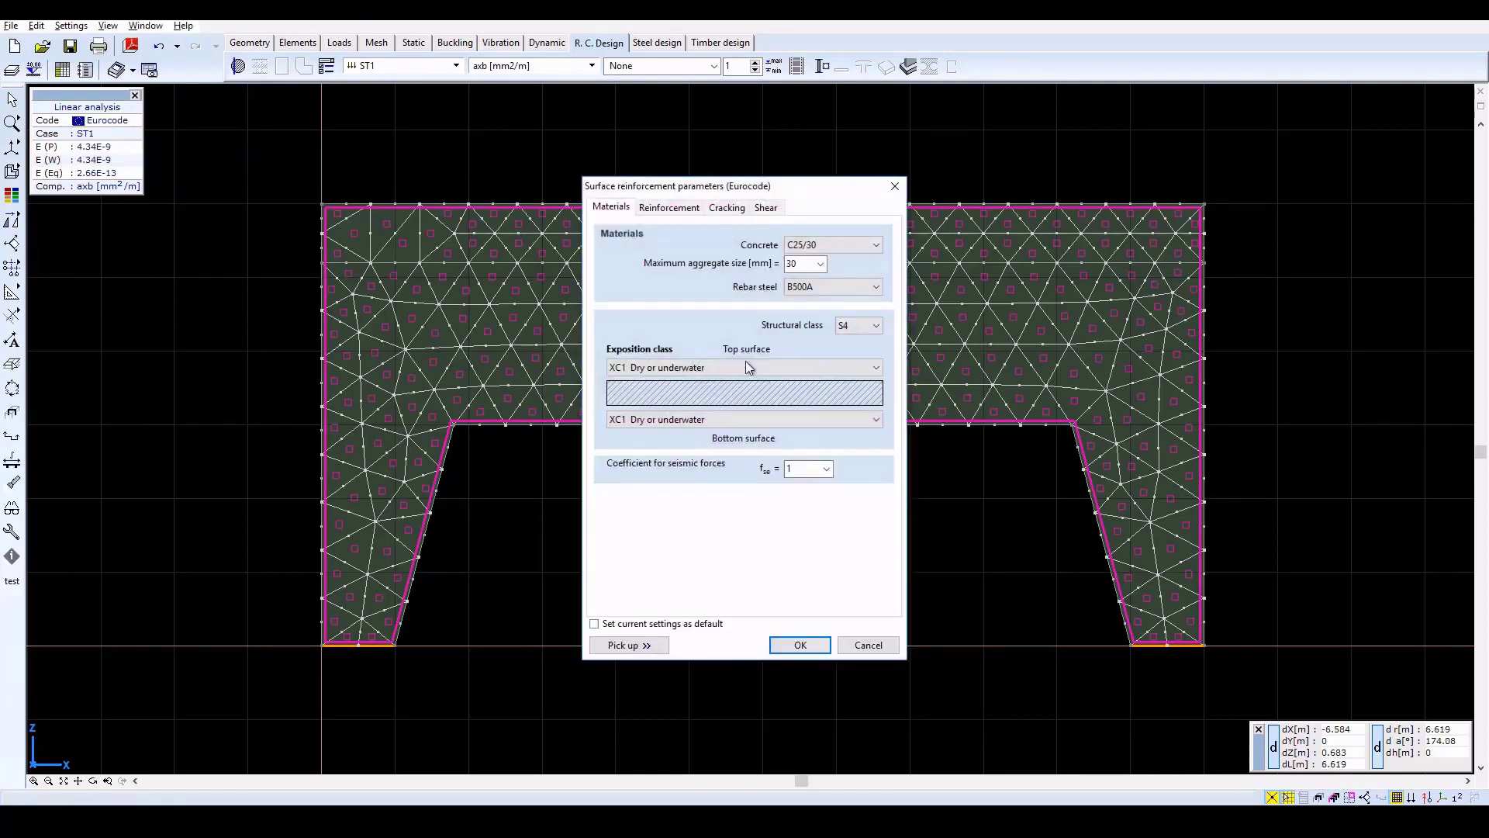
left_click(878, 326)
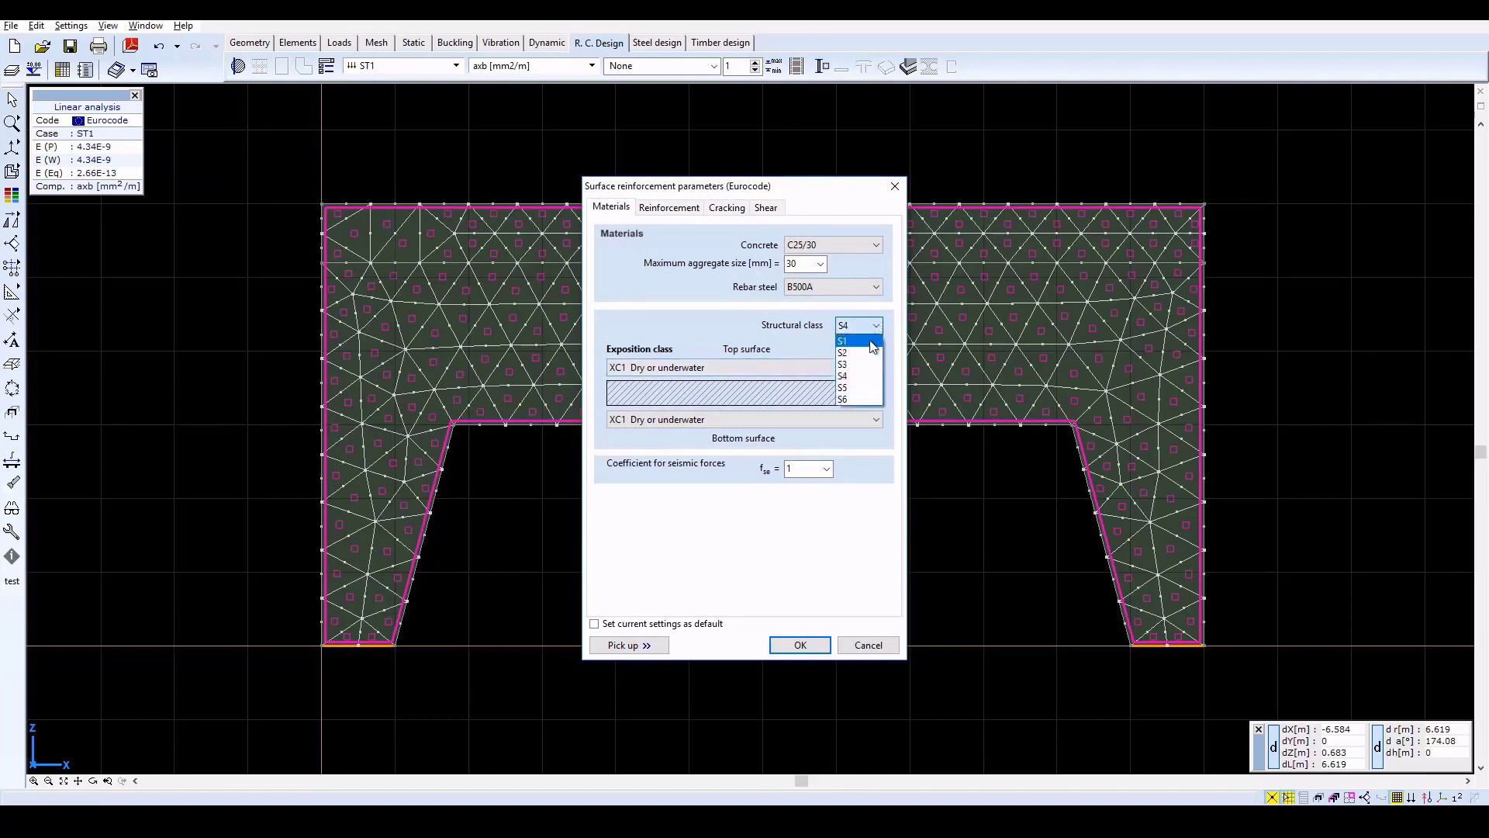
left_click(867, 366)
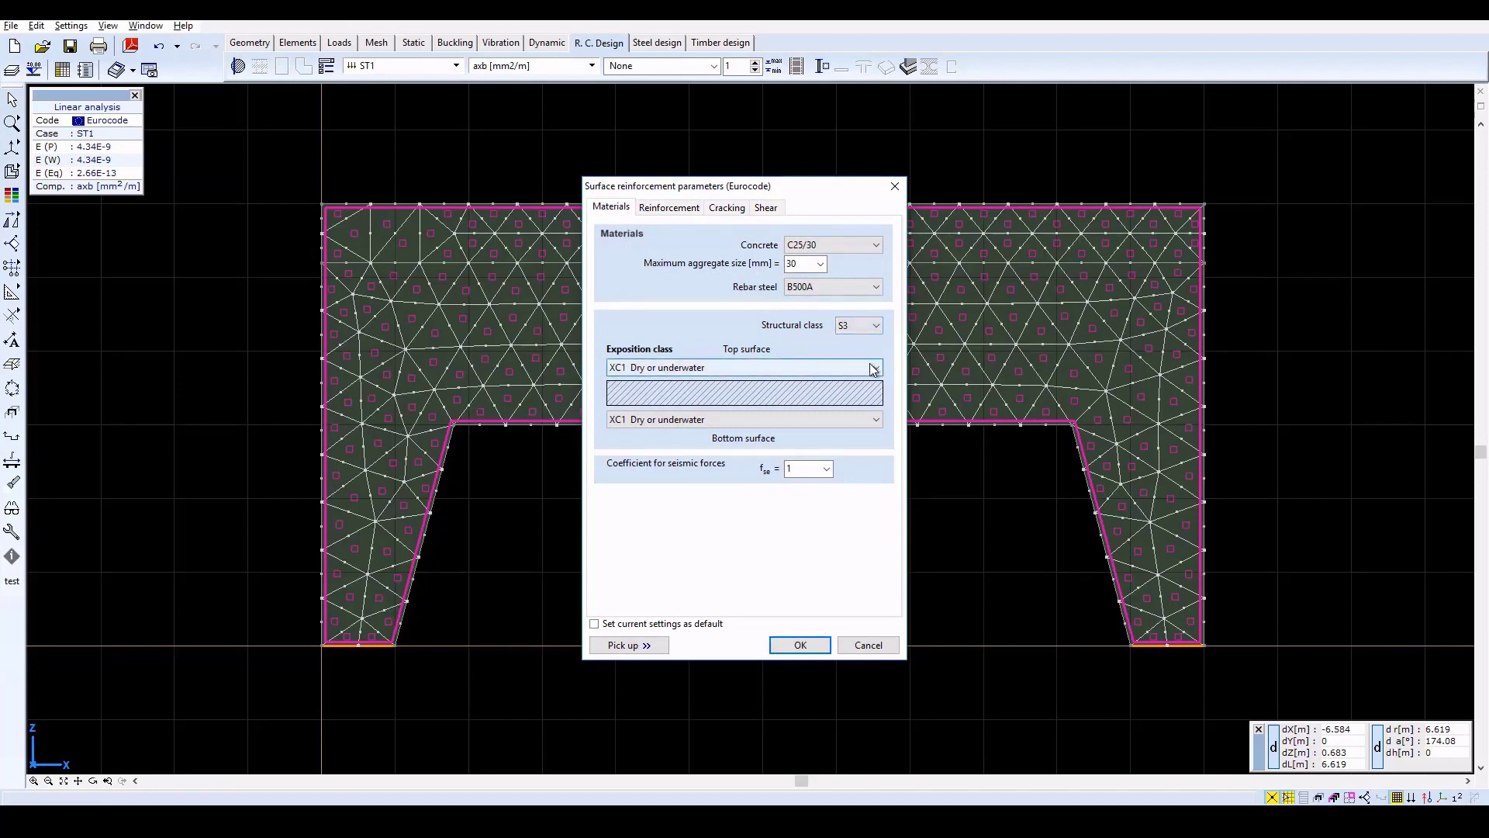
left_click(874, 369)
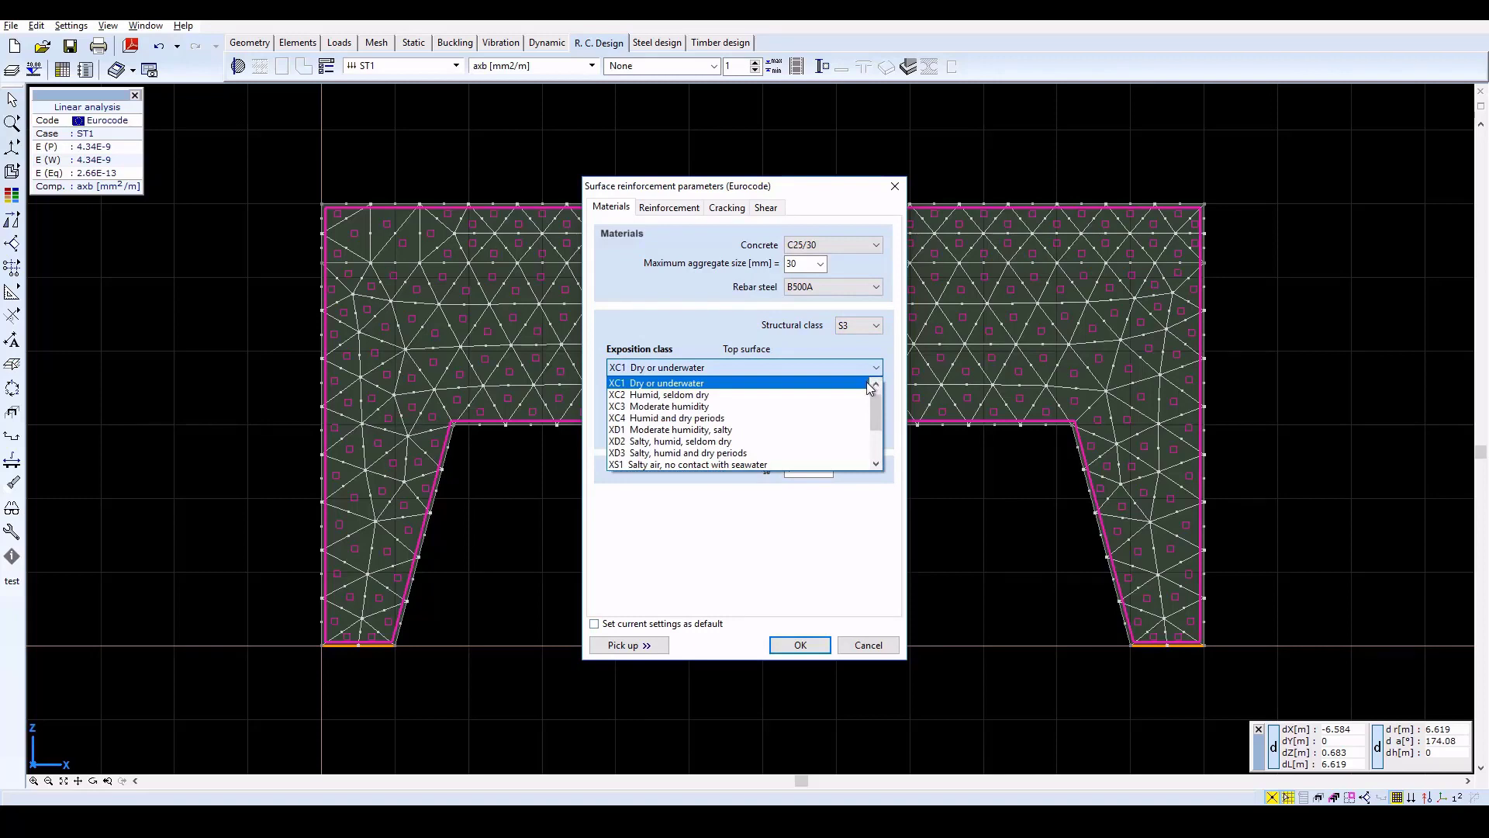
left_click(856, 395)
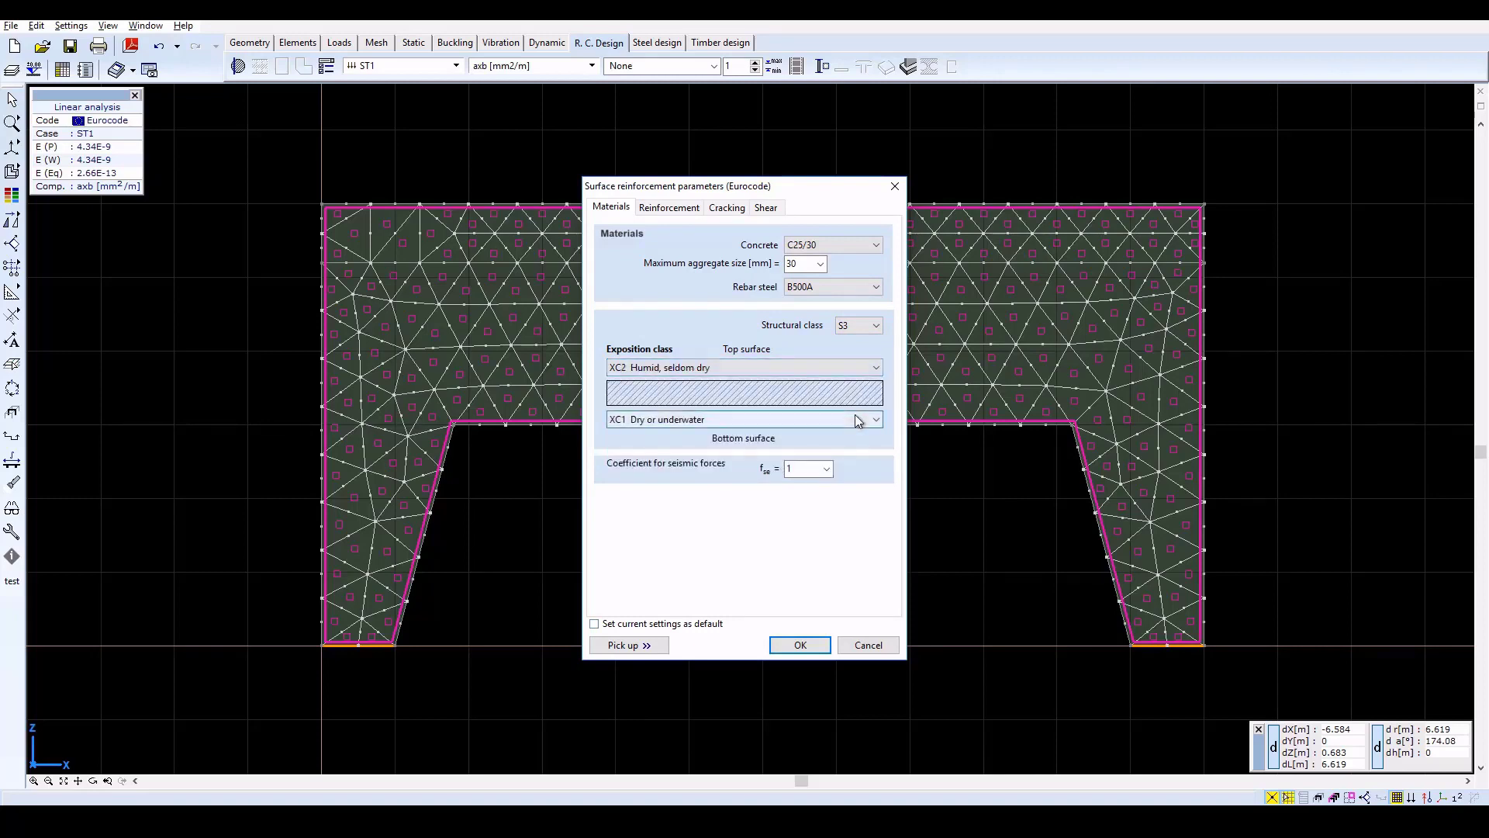
left_click(855, 417)
left_click(847, 446)
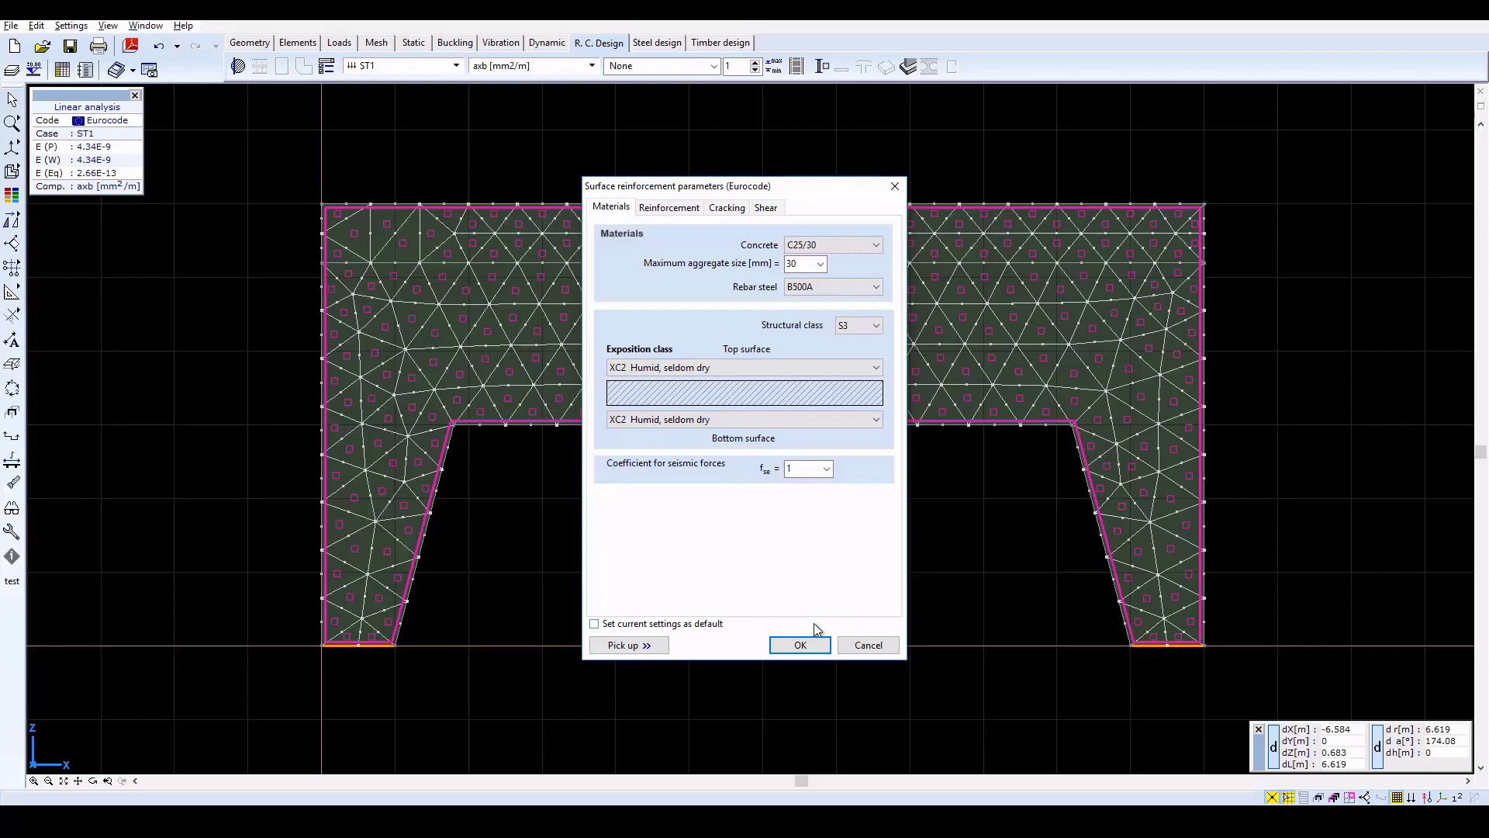
left_click(797, 645)
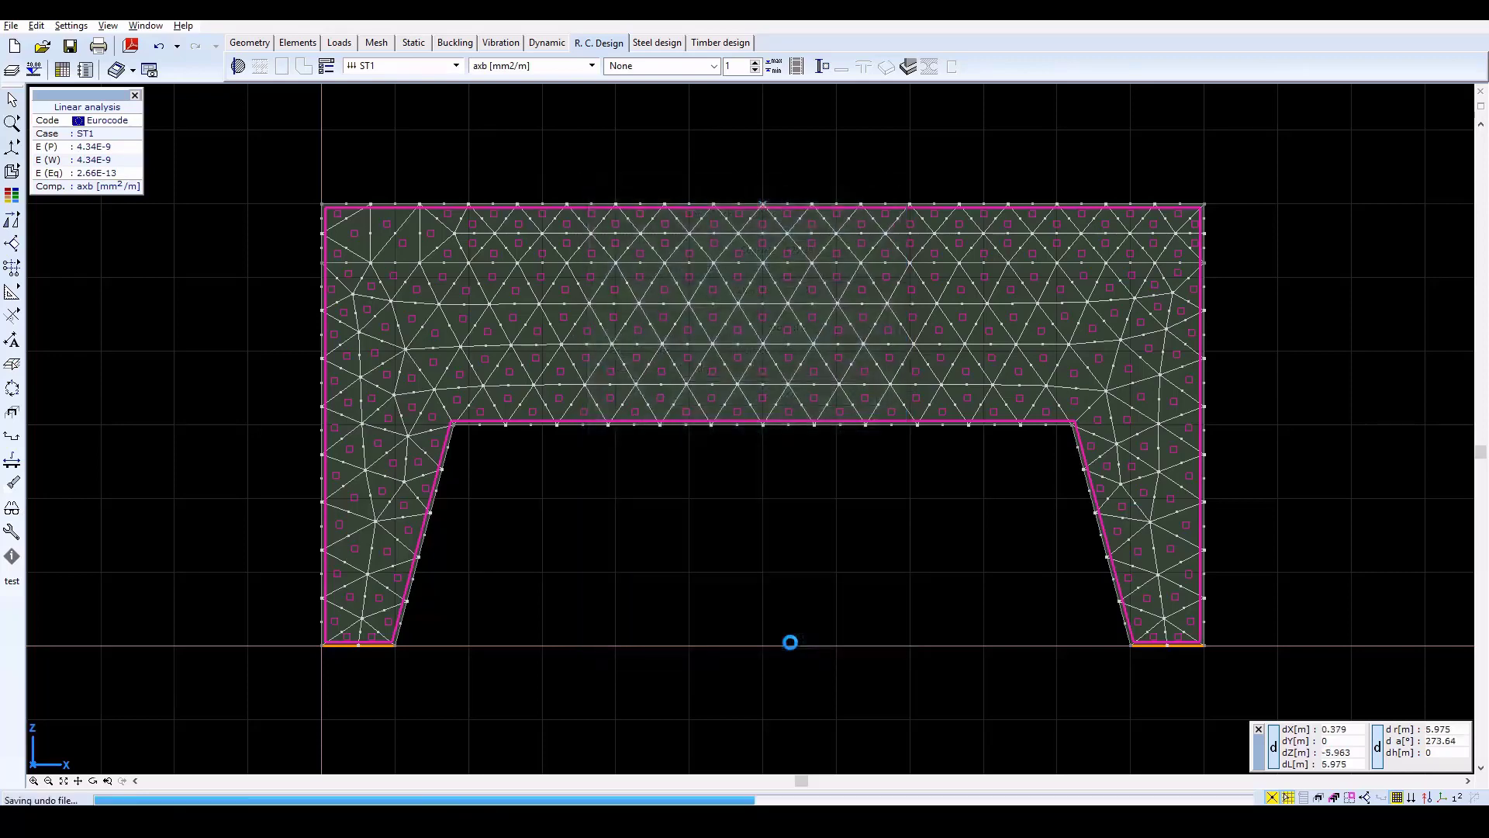